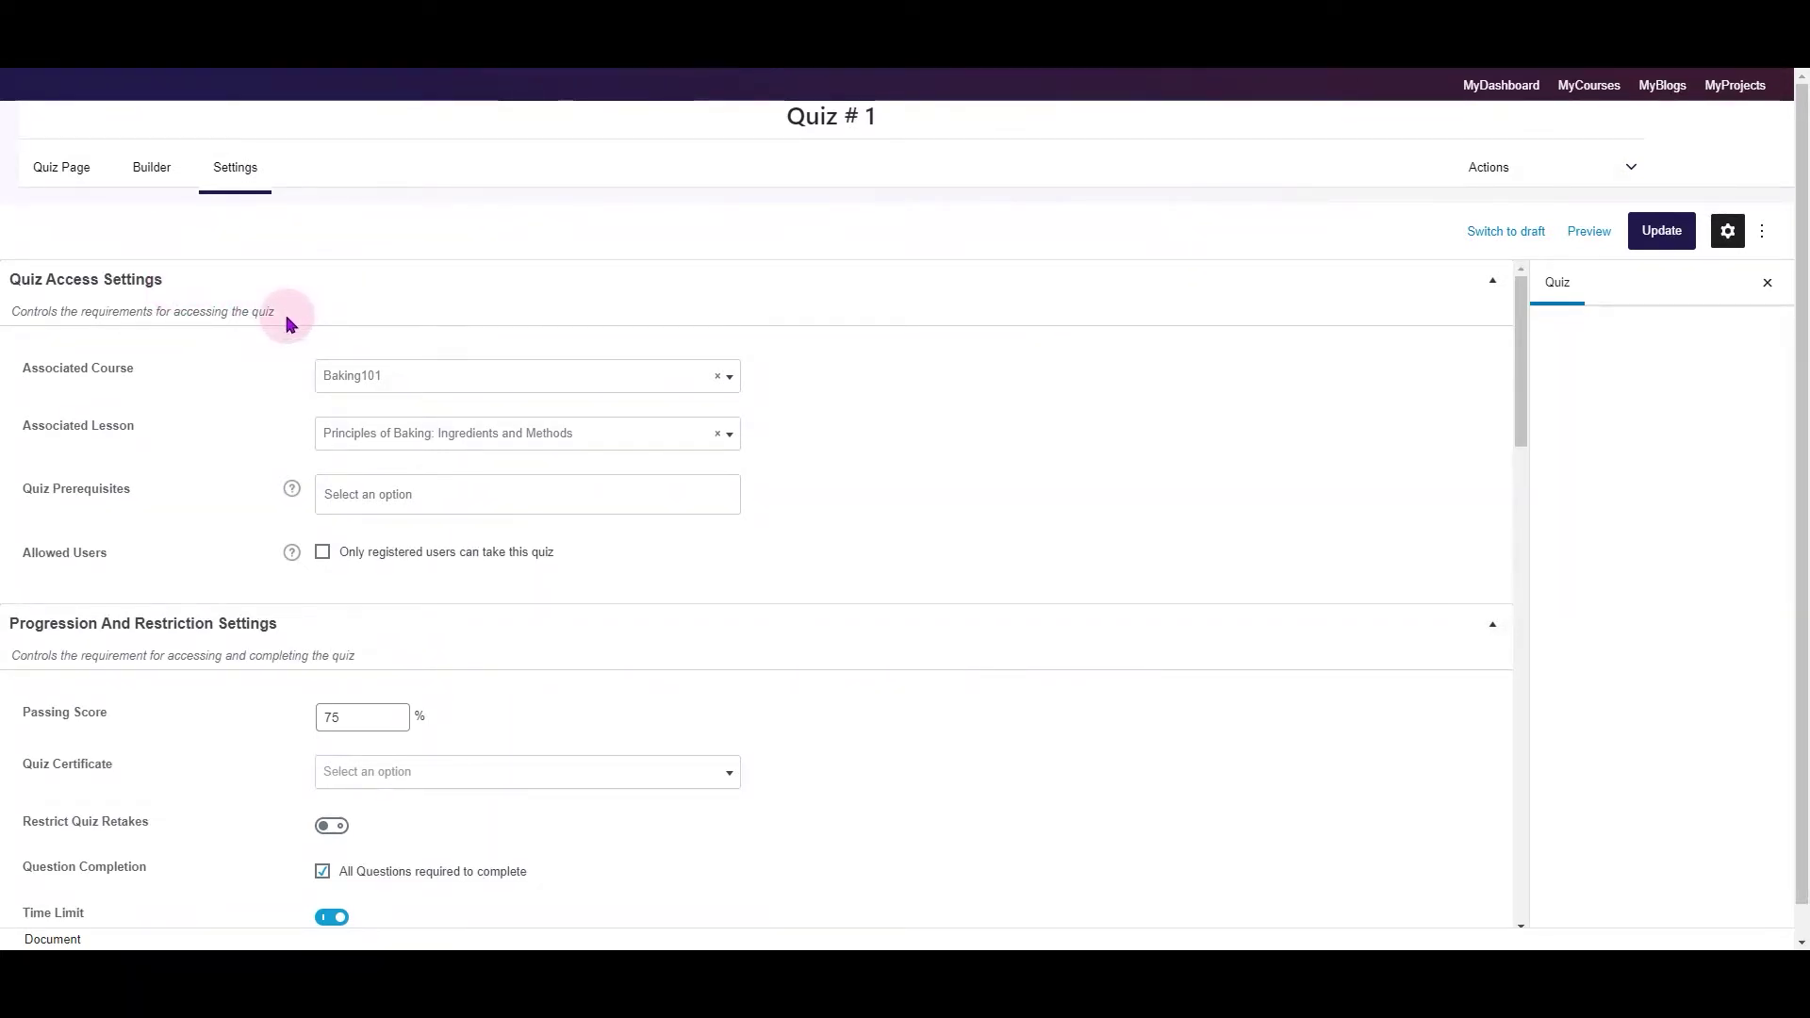
# Check the available choices for the quiz's associated course and associated lesson without changing either one.
pyautogui.click(440, 377)
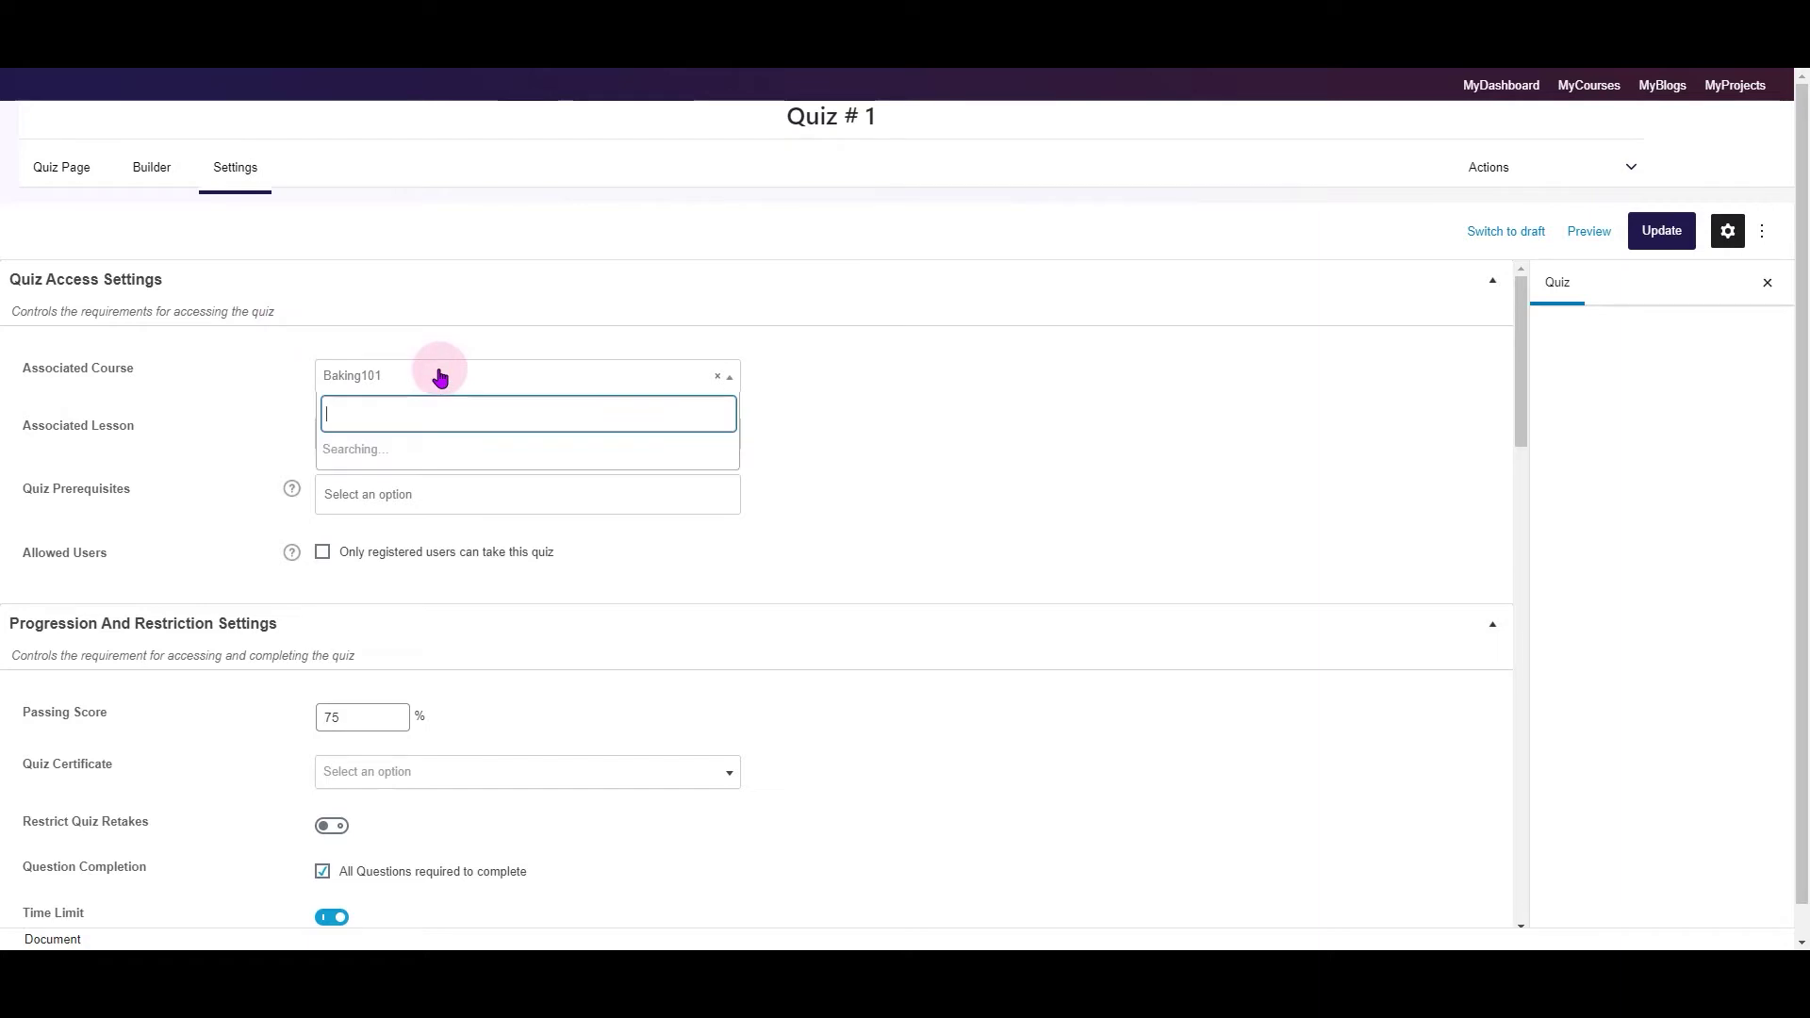
pyautogui.click(440, 377)
pyautogui.click(424, 421)
pyautogui.click(422, 433)
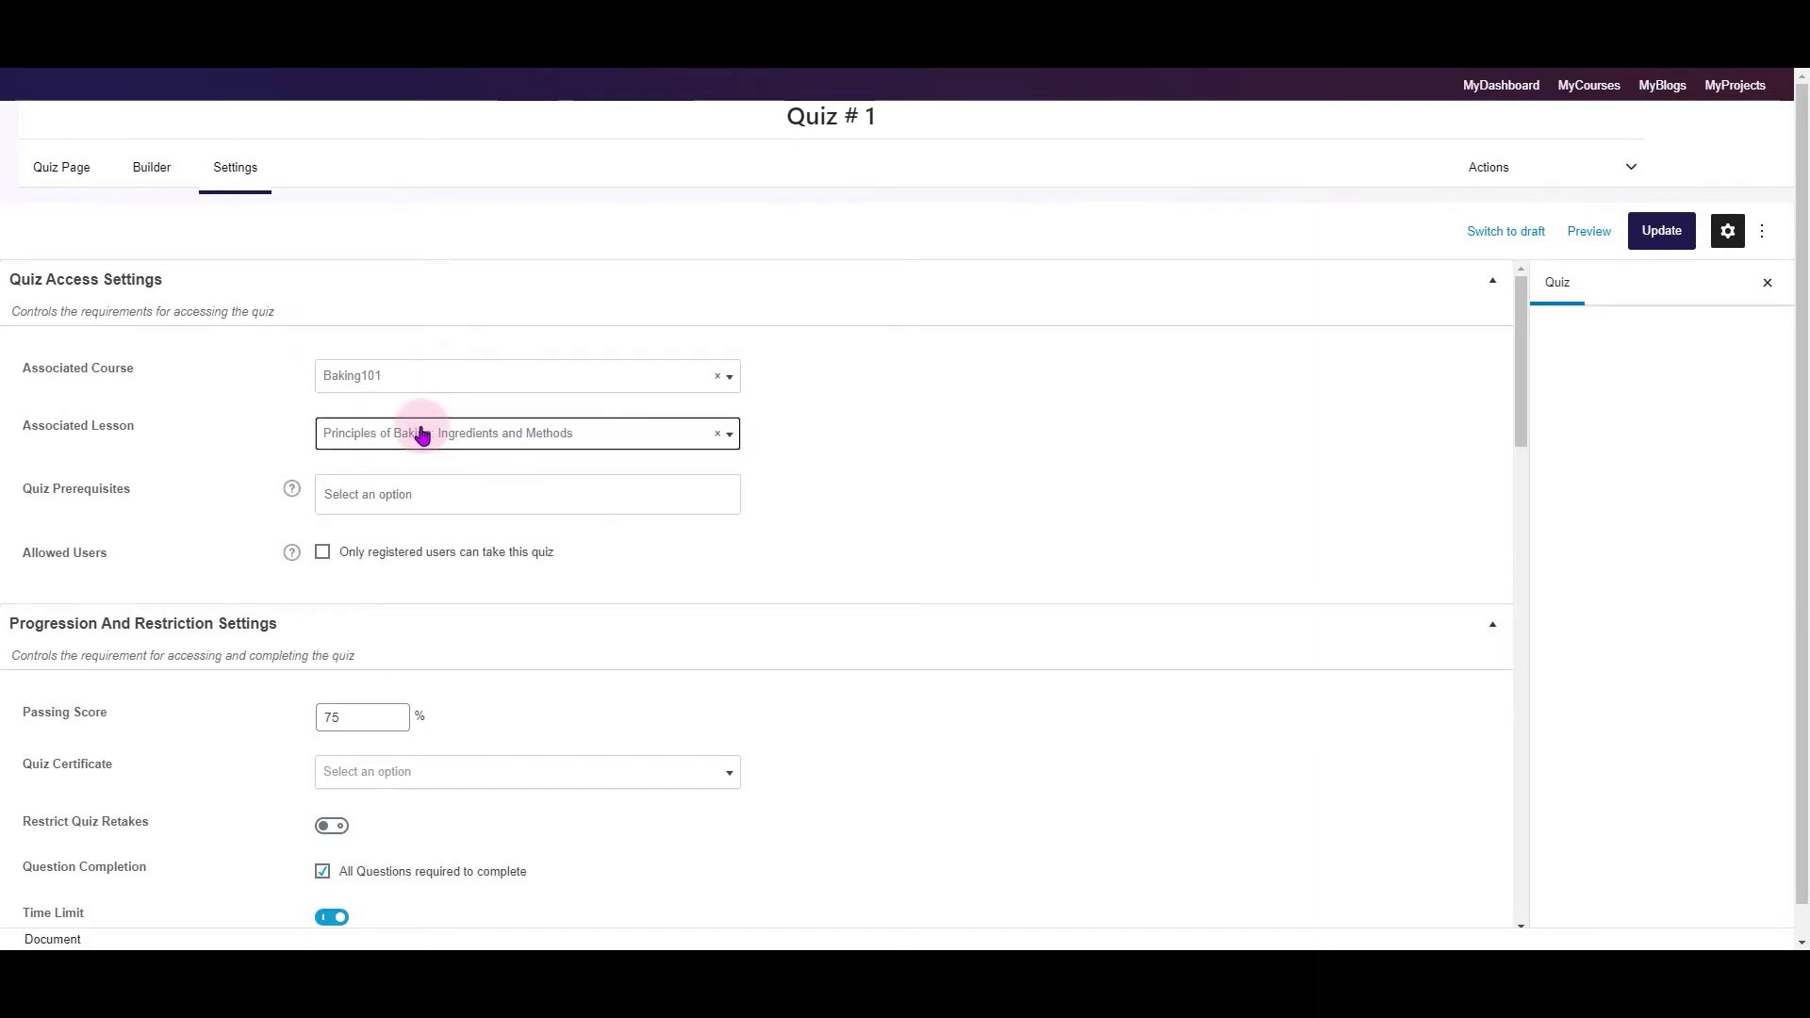
# Show the help for Quiz Prerequisites and Allowed Users, and browse the quizzes selectable as prerequisites.
pyautogui.click(291, 489)
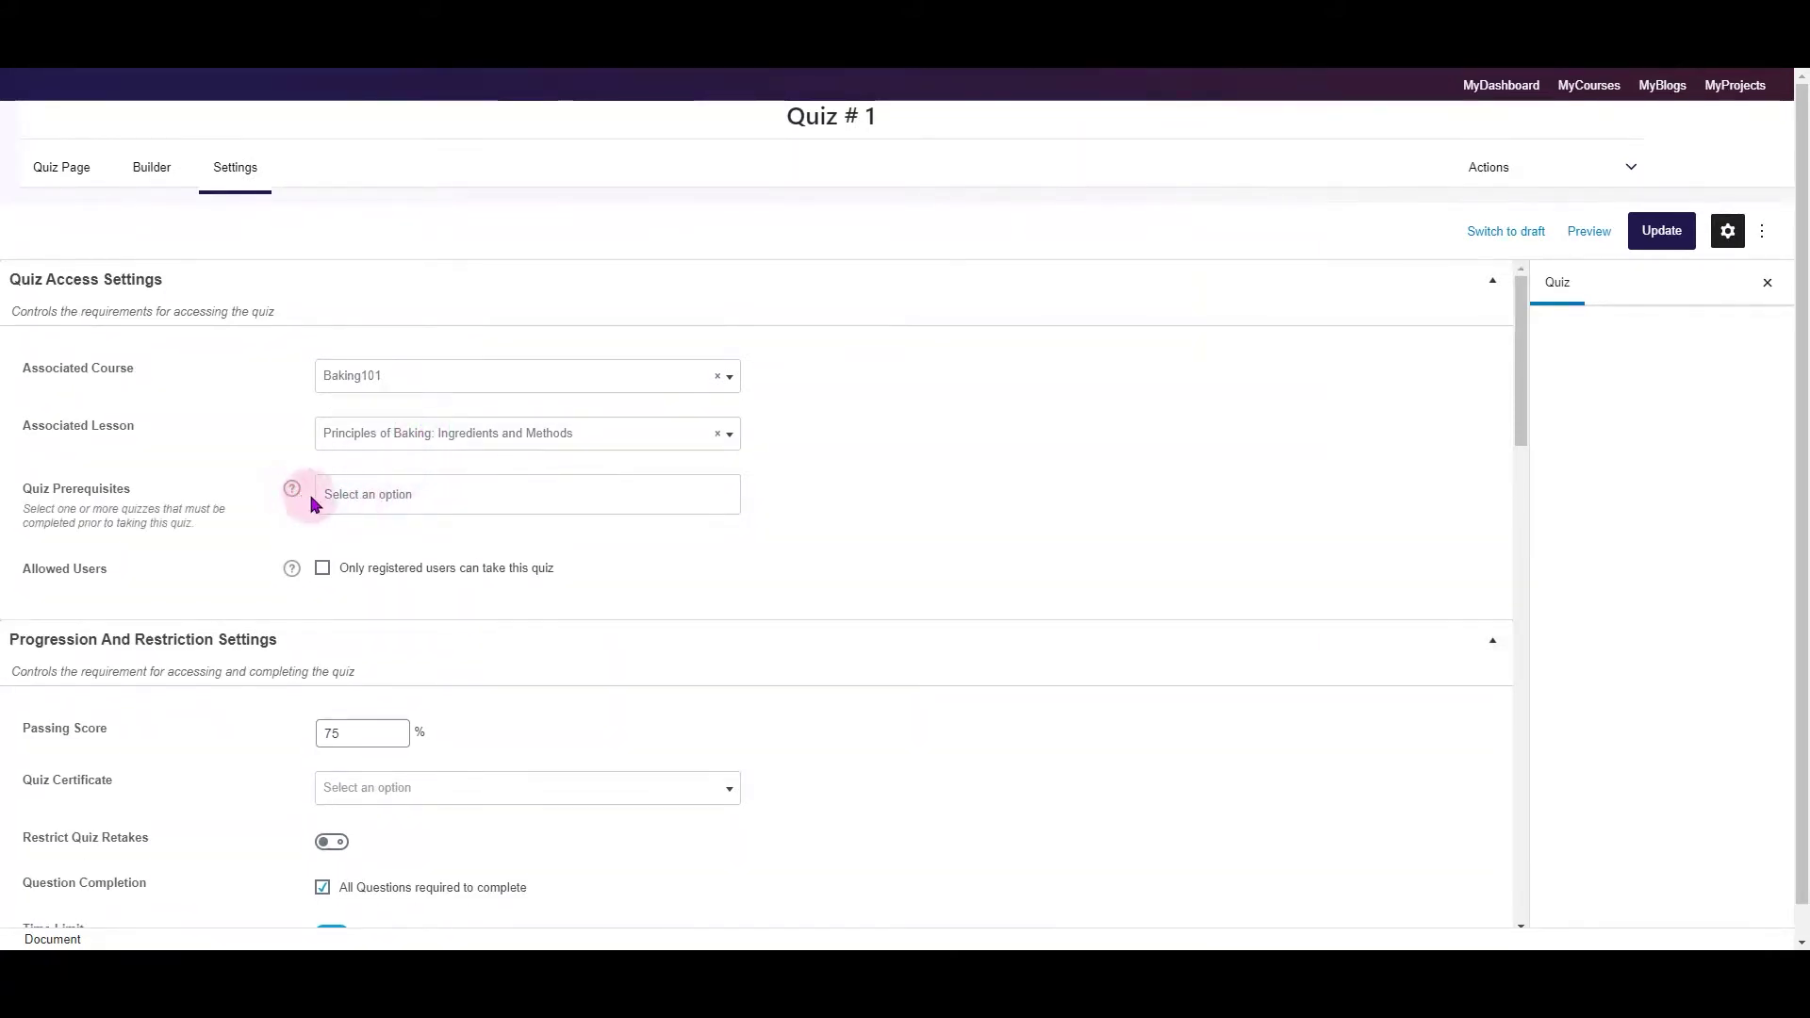
pyautogui.click(392, 512)
pyautogui.scroll(-10, 433, 589)
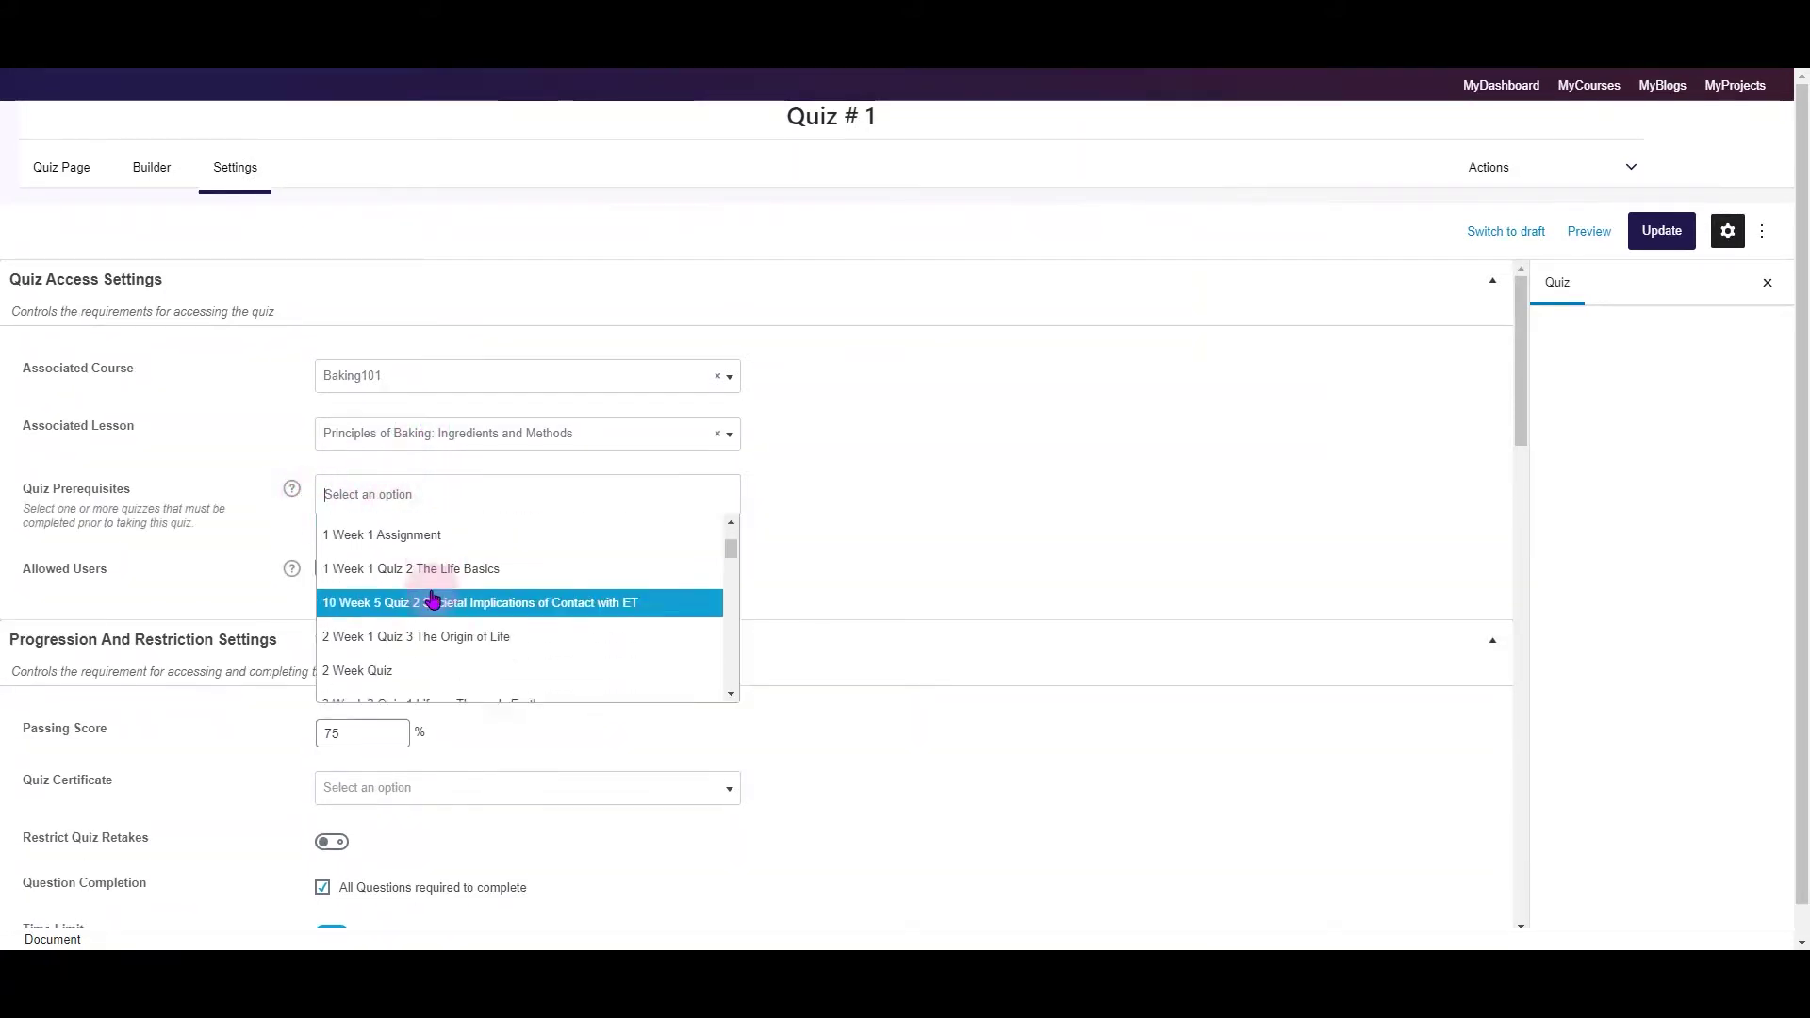
pyautogui.click(440, 479)
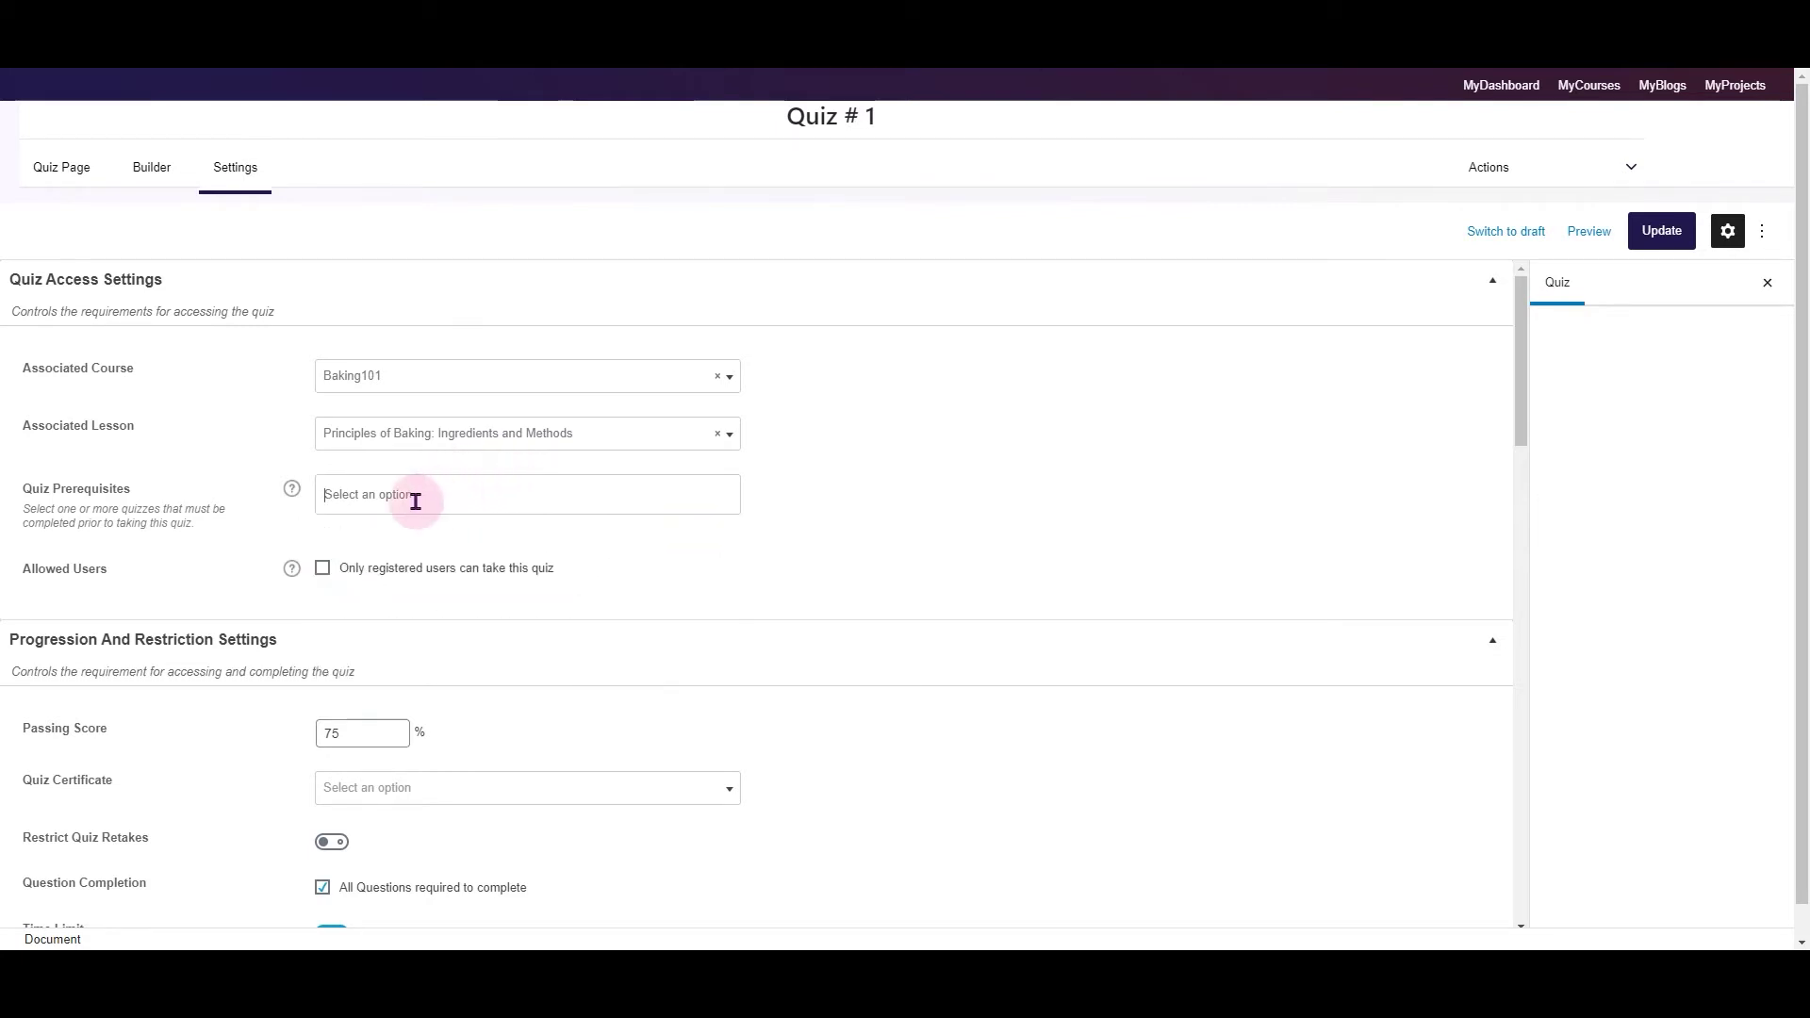
pyautogui.click(291, 571)
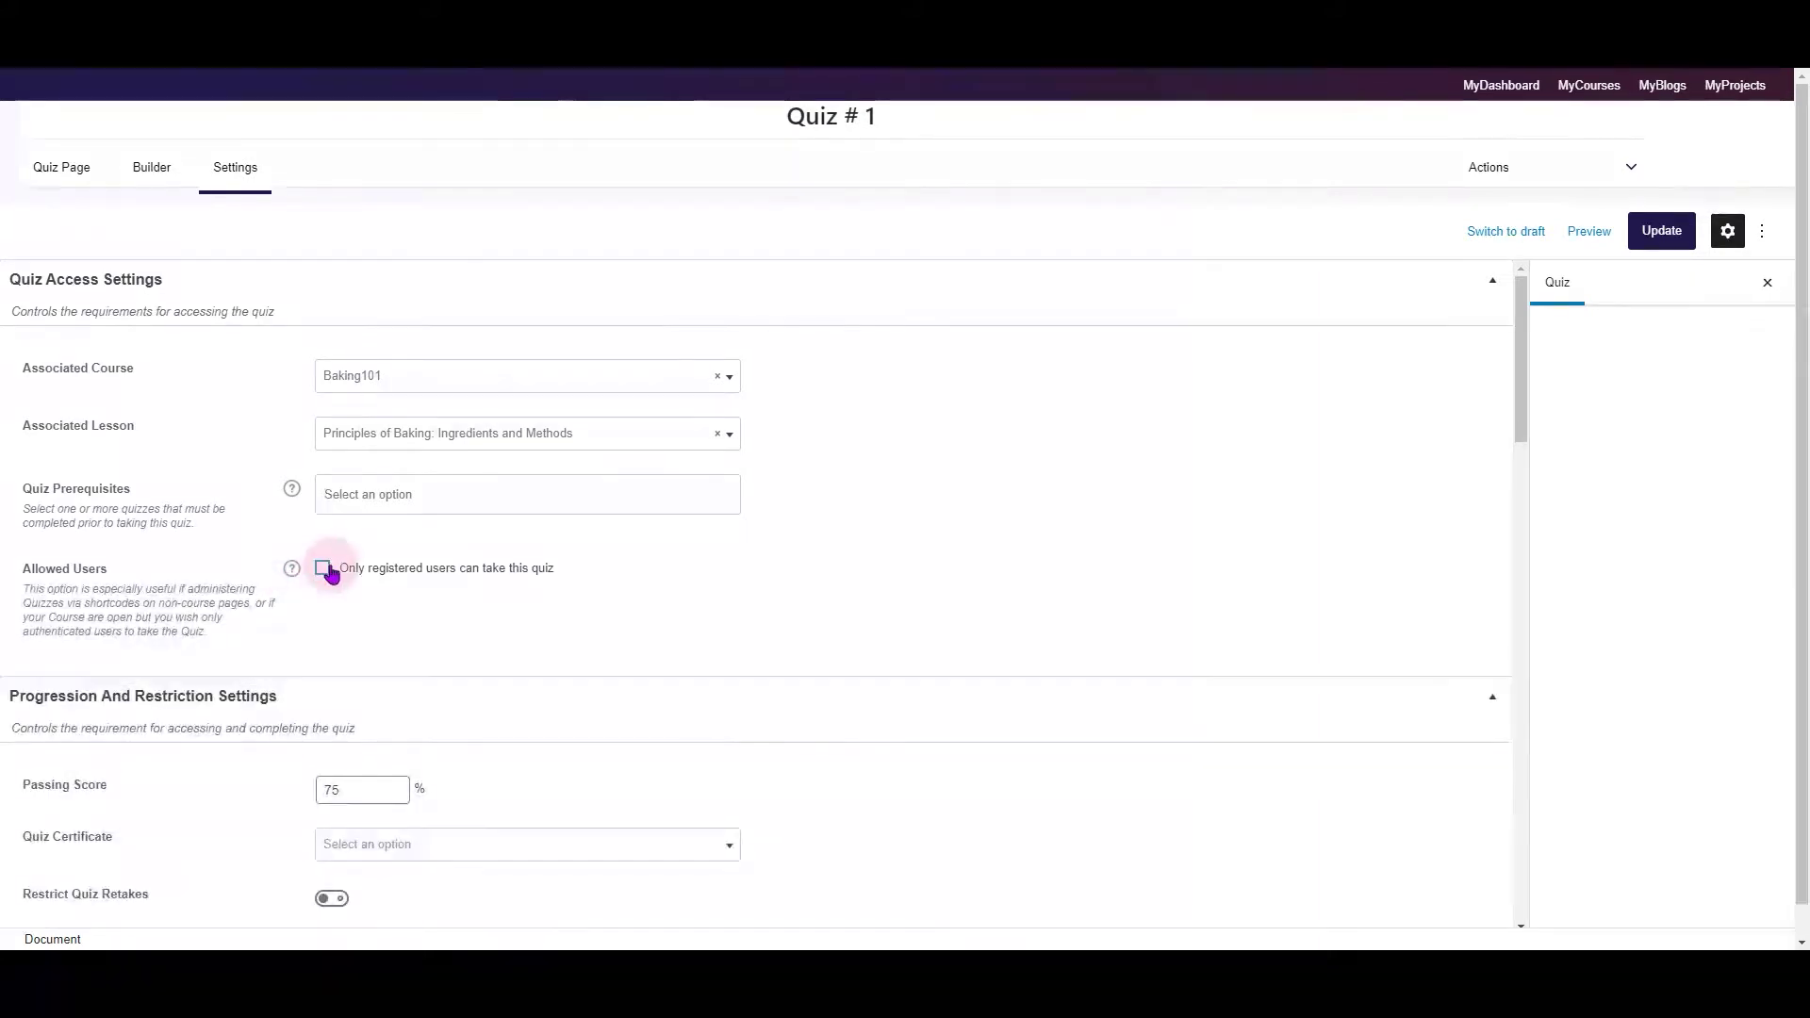
# Review the passing score and the quiz certificate choices in Progression And Restriction Settings.
pyautogui.scroll(-4, 403, 694)
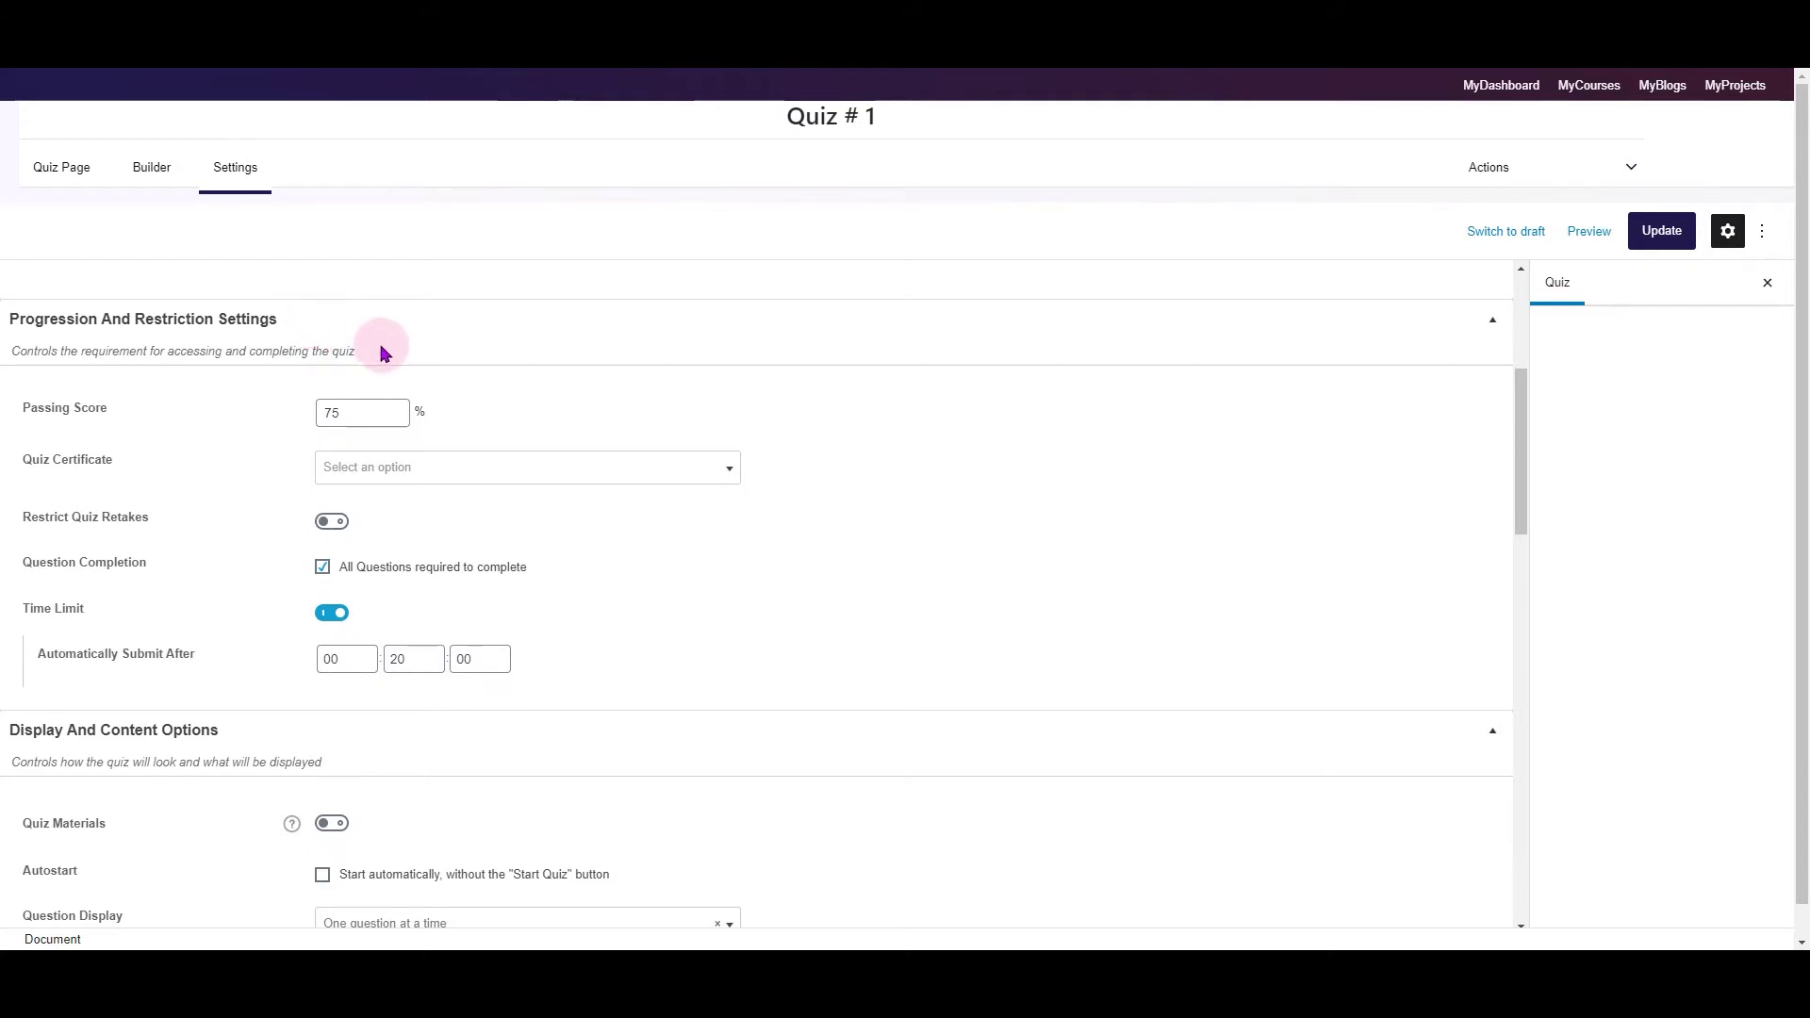
pyautogui.click(377, 407)
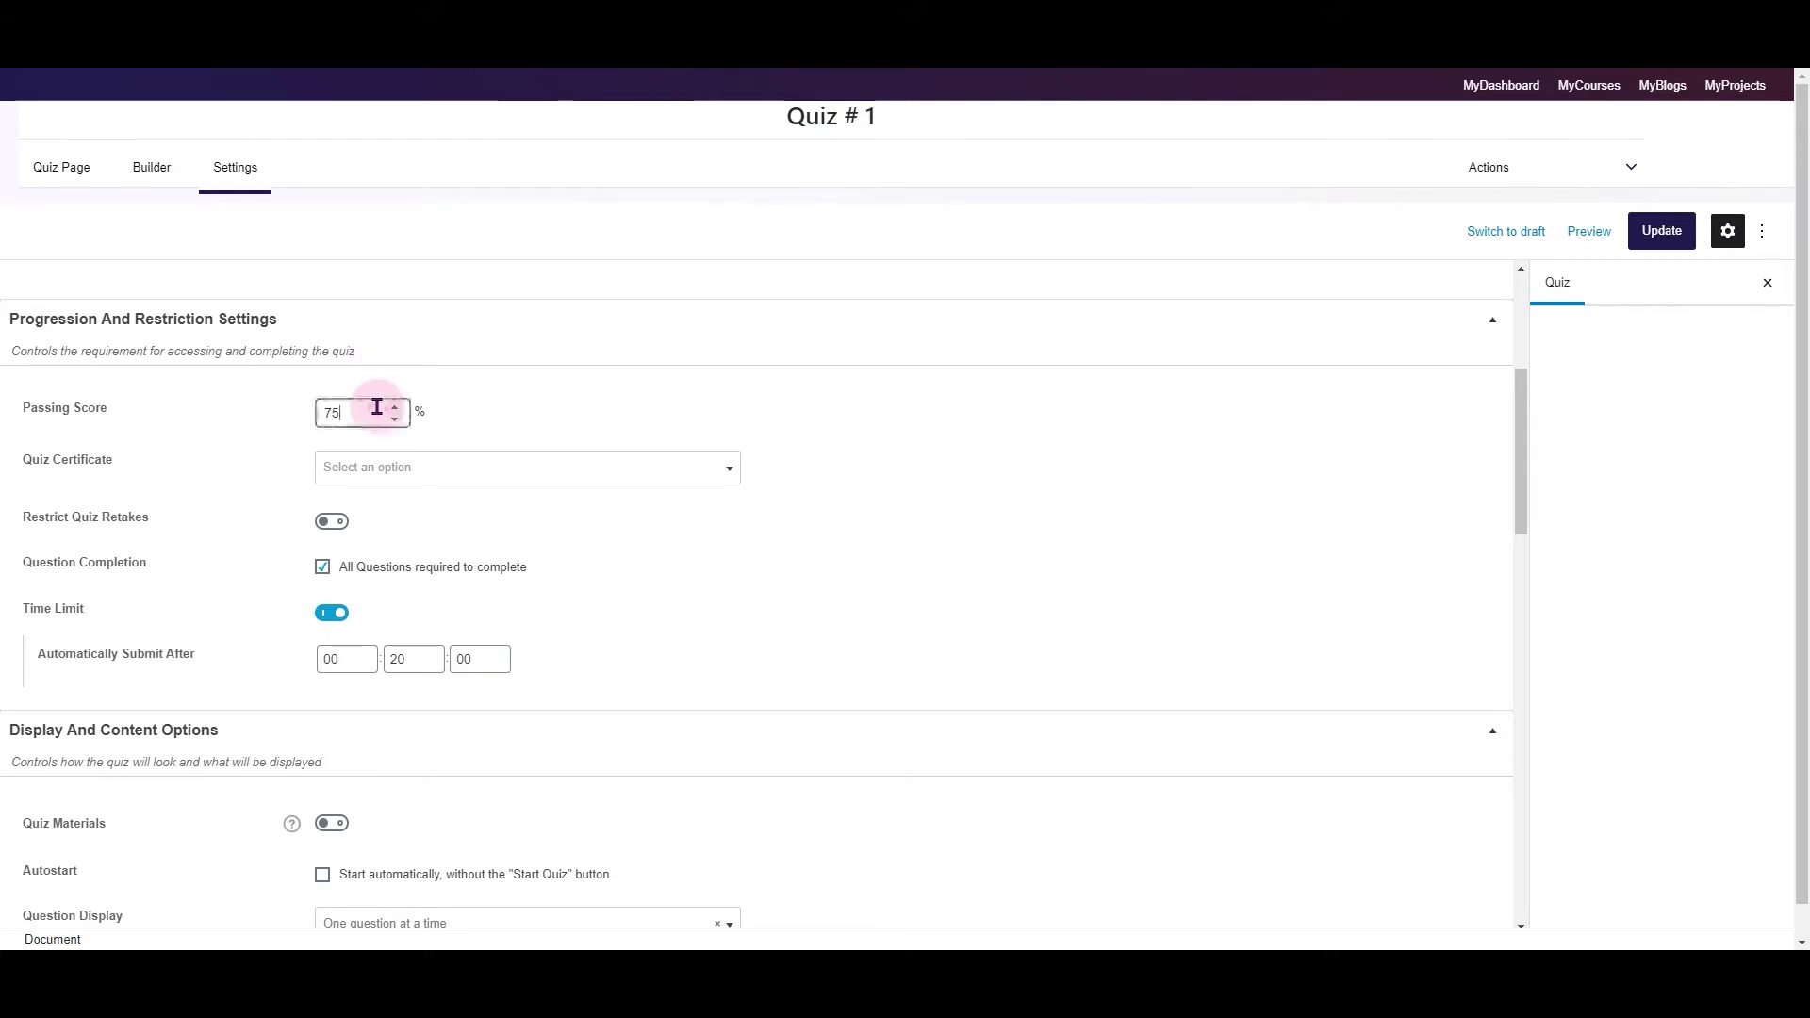
pyautogui.click(362, 468)
pyautogui.click(358, 466)
# Try Restrict Quiz Retakes to view its retry options, and turn it back off.
pyautogui.click(331, 521)
pyautogui.click(348, 579)
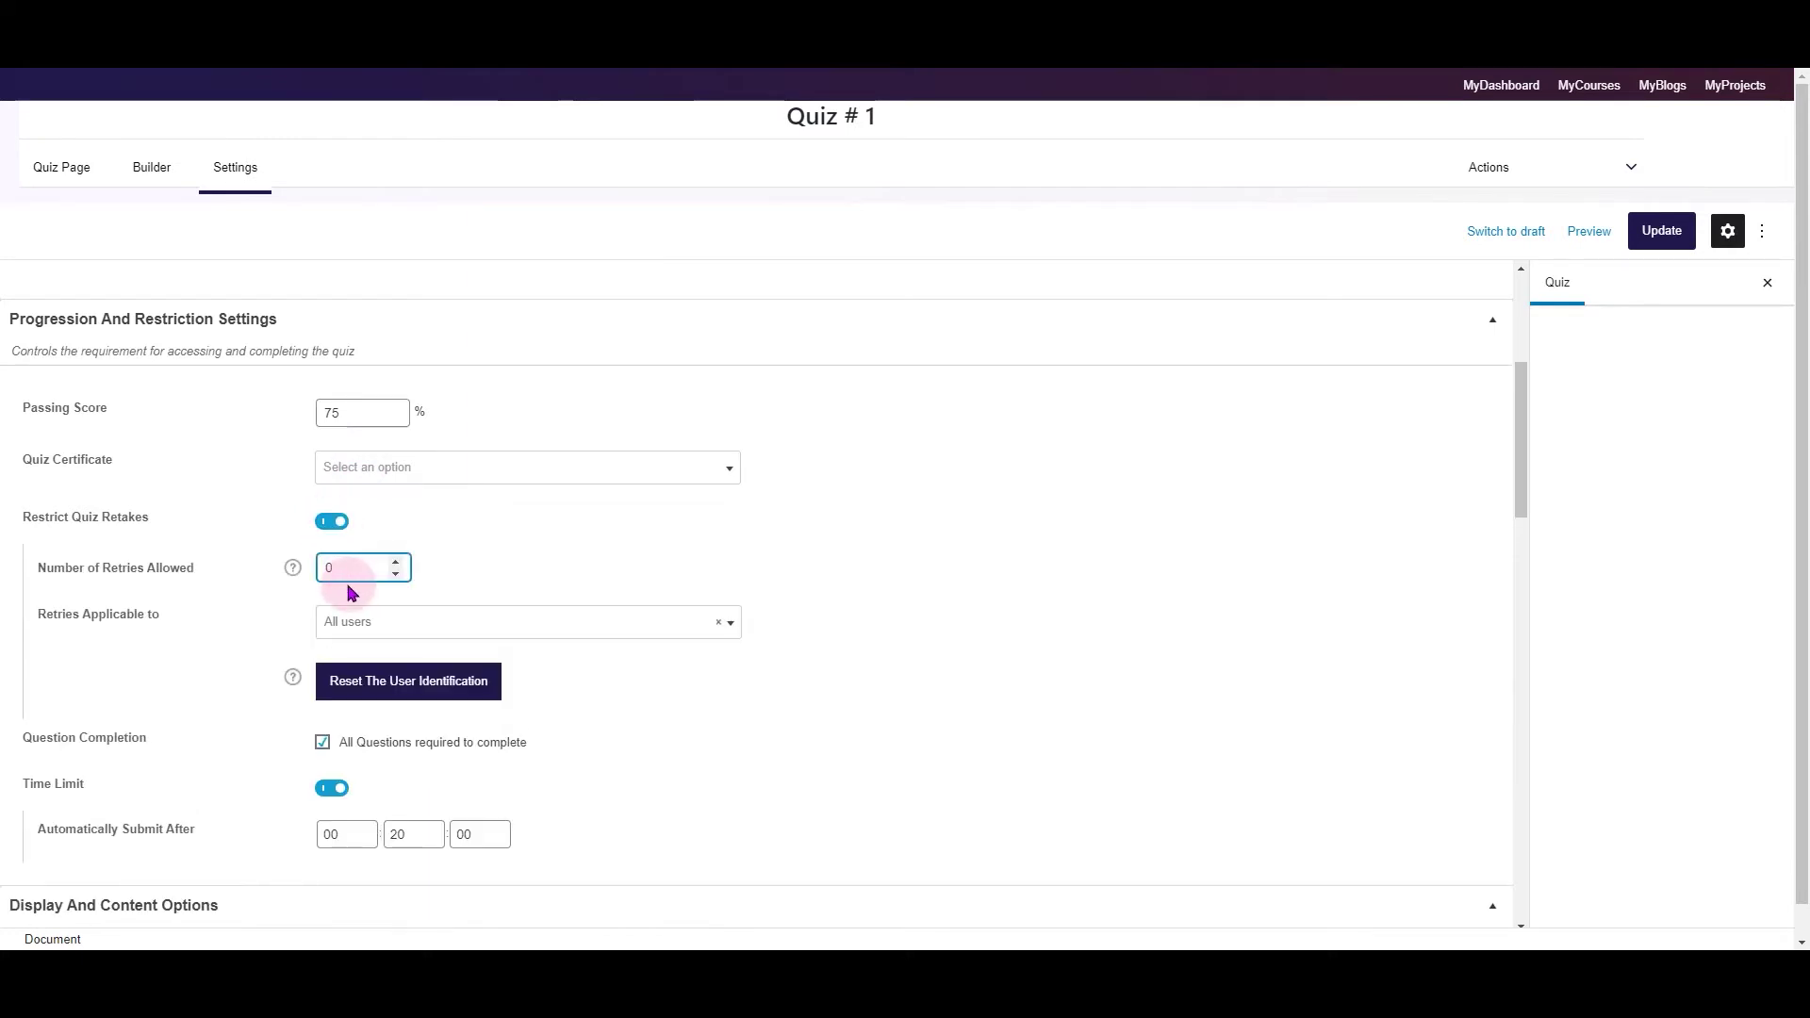
pyautogui.click(334, 522)
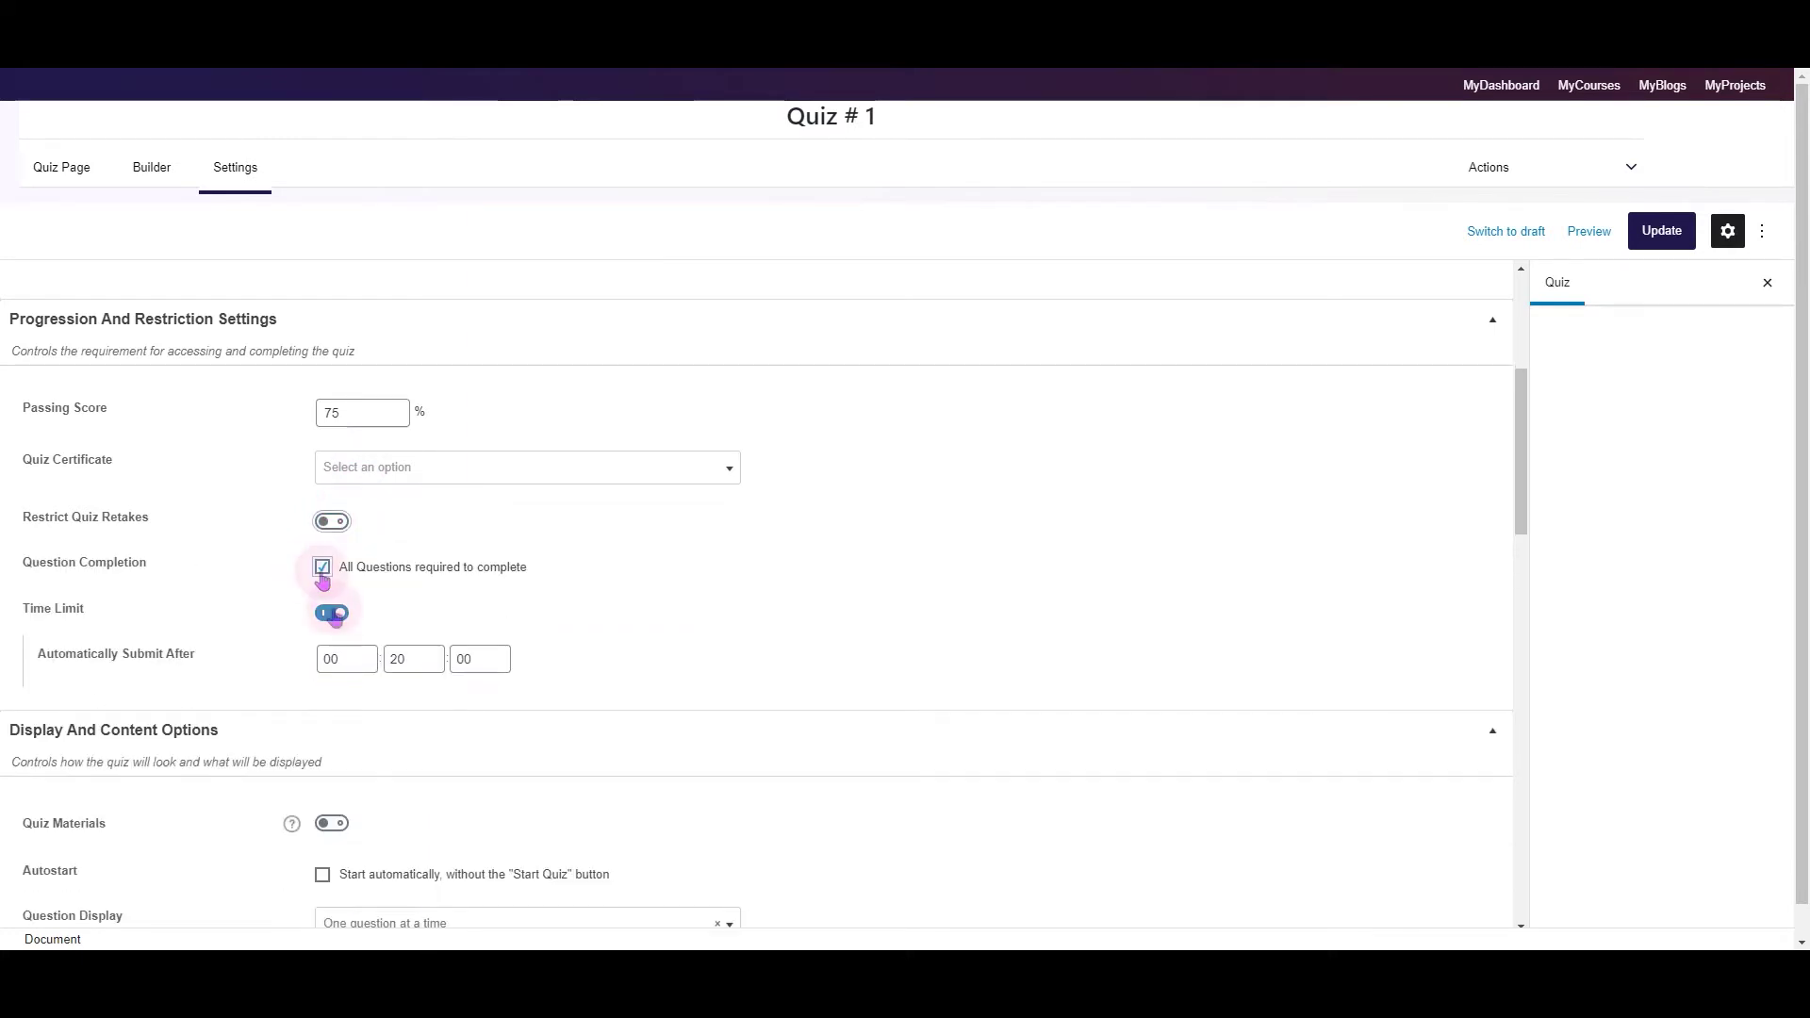
# Try the Question Completion requirement and switch the Time Limit off and back on.
pyautogui.click(323, 568)
pyautogui.click(332, 614)
pyautogui.click(333, 614)
# Show the Quiz Materials help, try the option to view its content editor, and turn it back off.
pyautogui.scroll(-5, 323, 617)
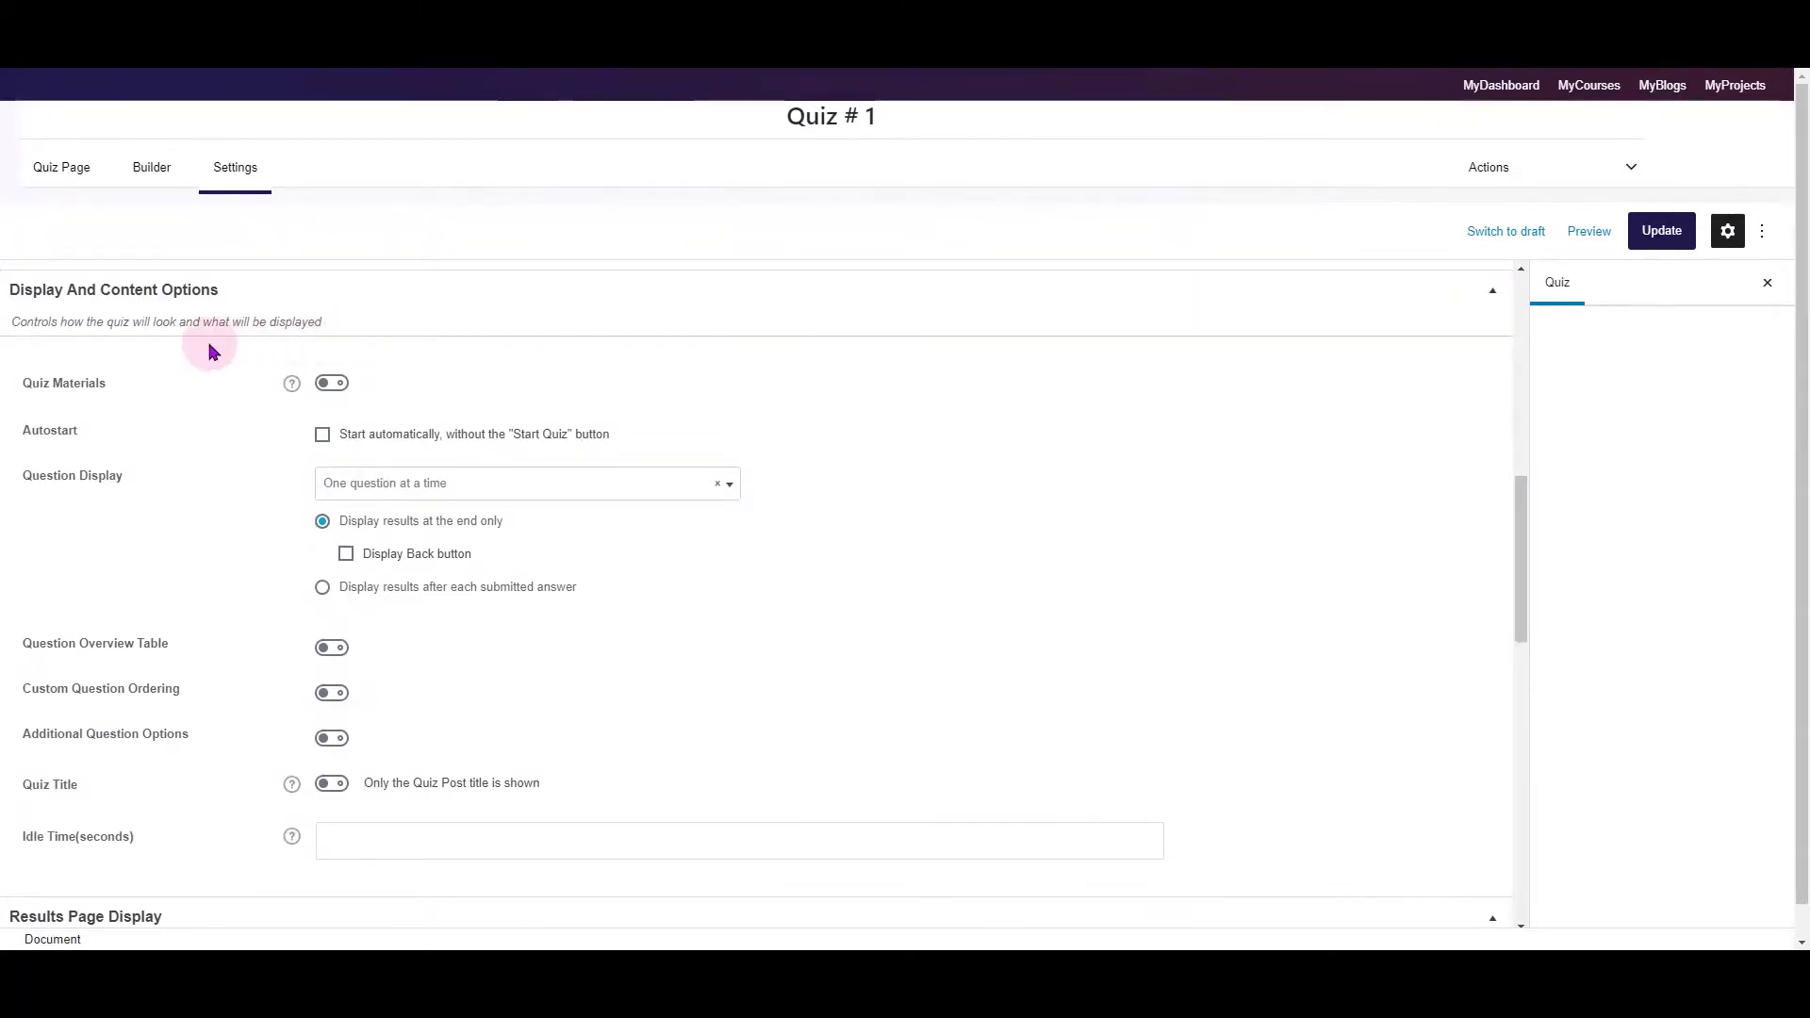
pyautogui.click(292, 385)
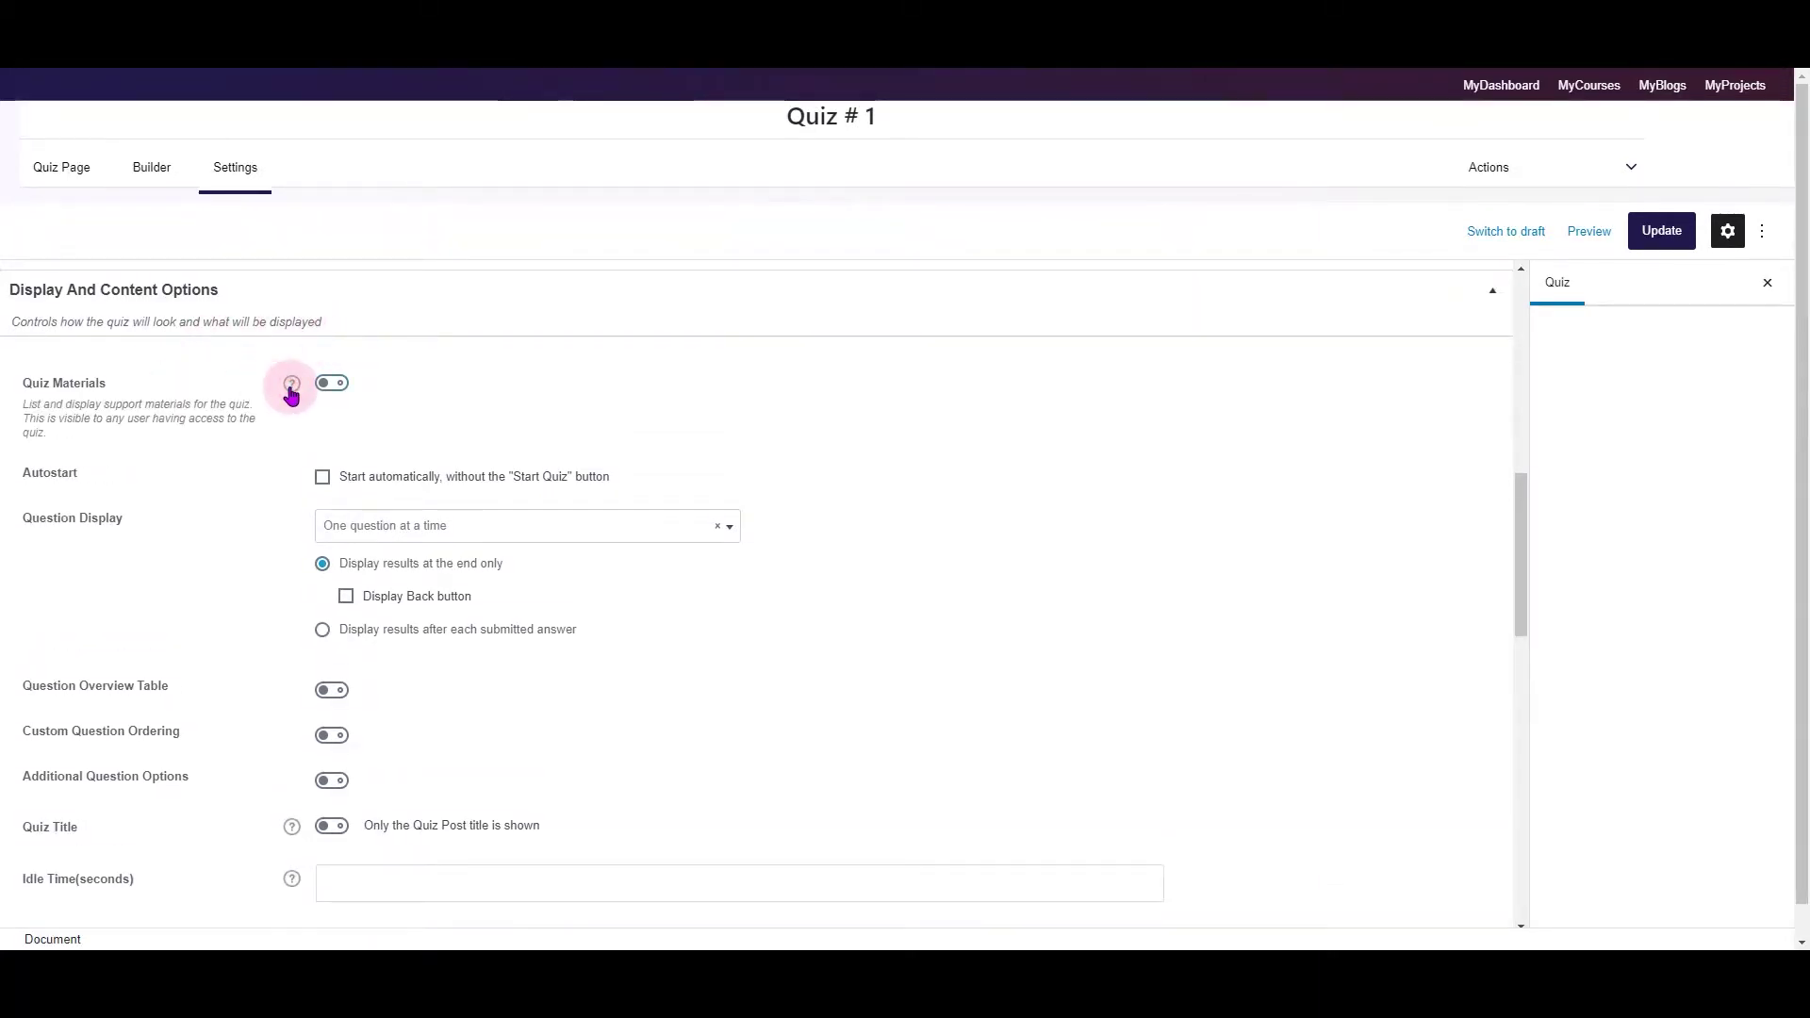
pyautogui.click(333, 384)
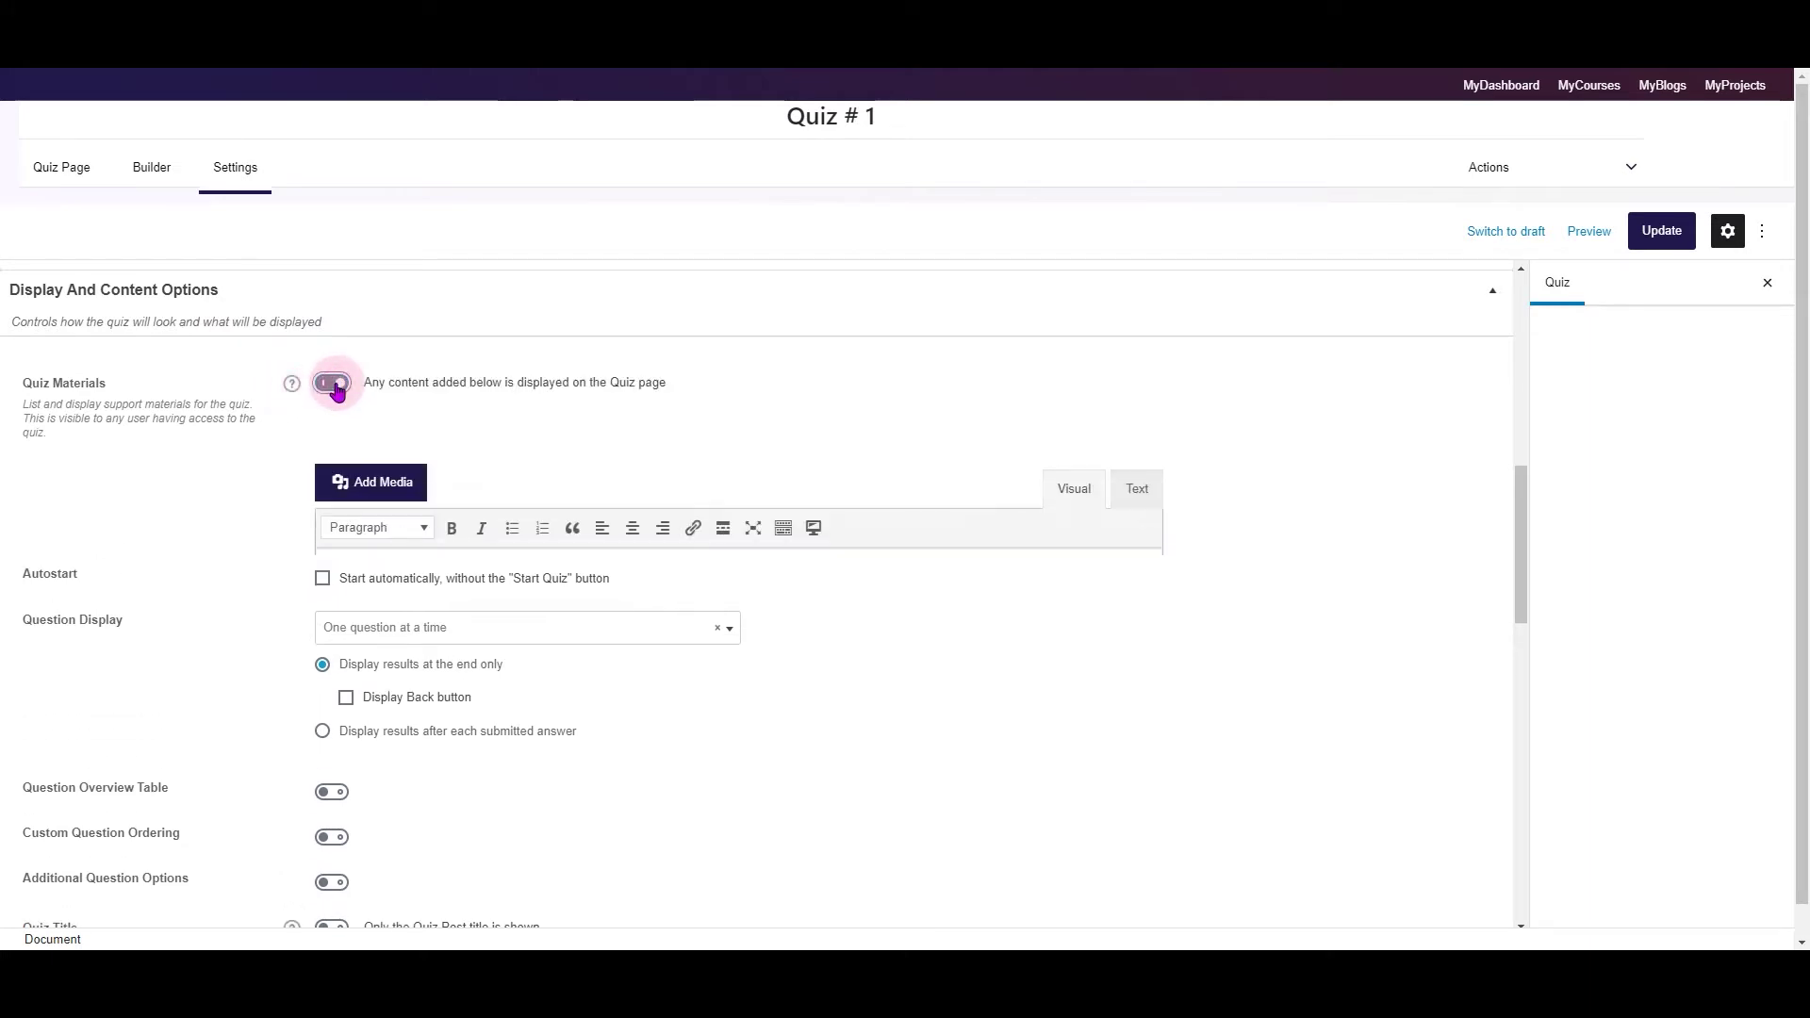
pyautogui.click(389, 568)
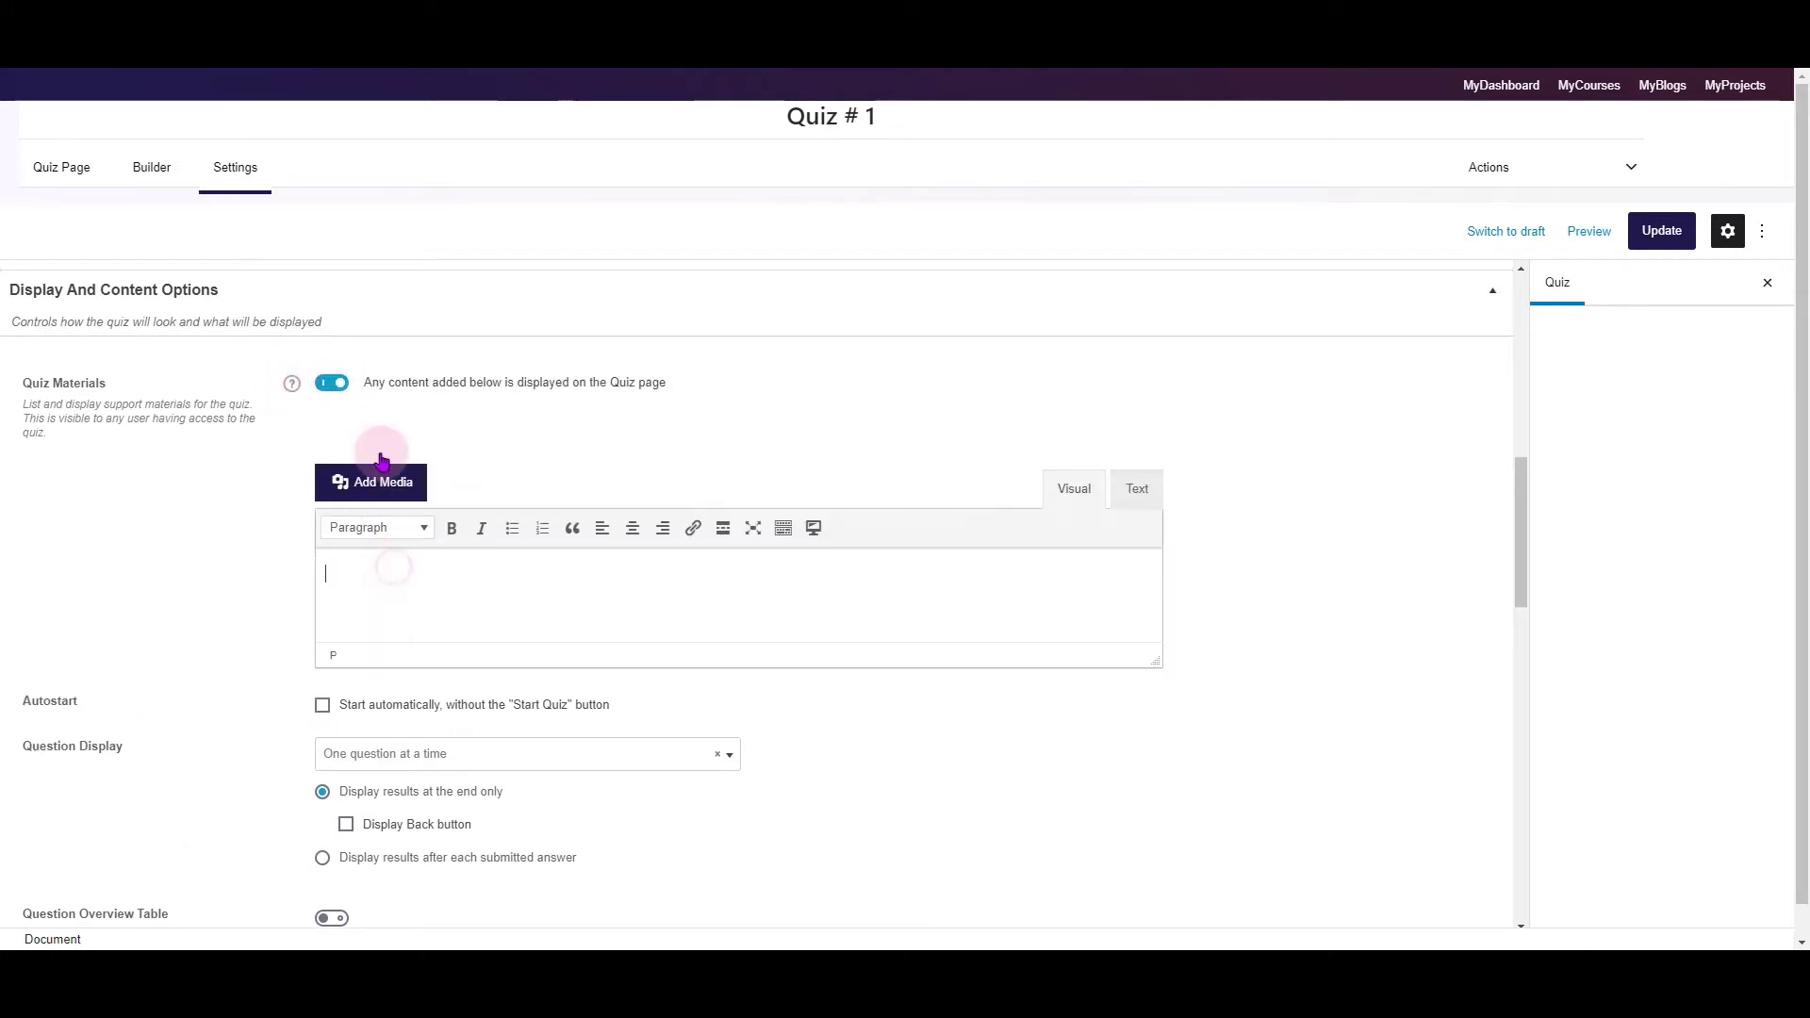
pyautogui.click(337, 387)
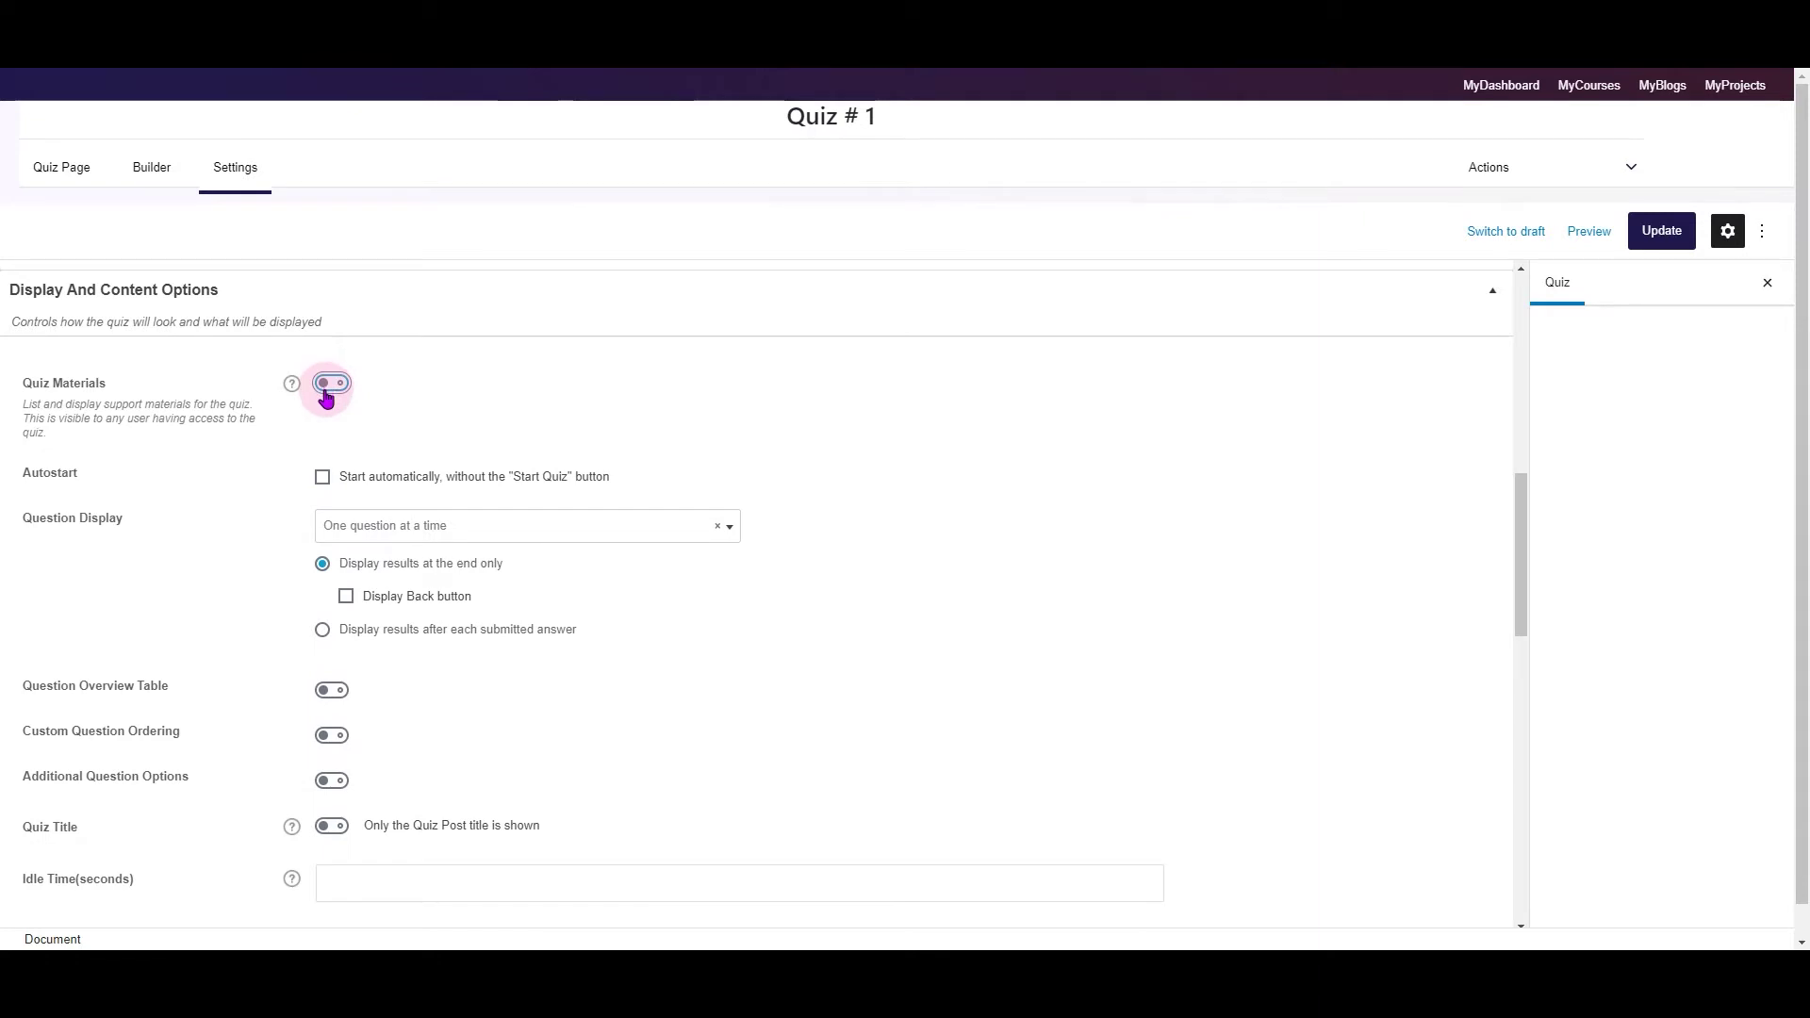
# Enable Autostart so the quiz begins automatically without the "Start Quiz" button.
pyautogui.click(325, 478)
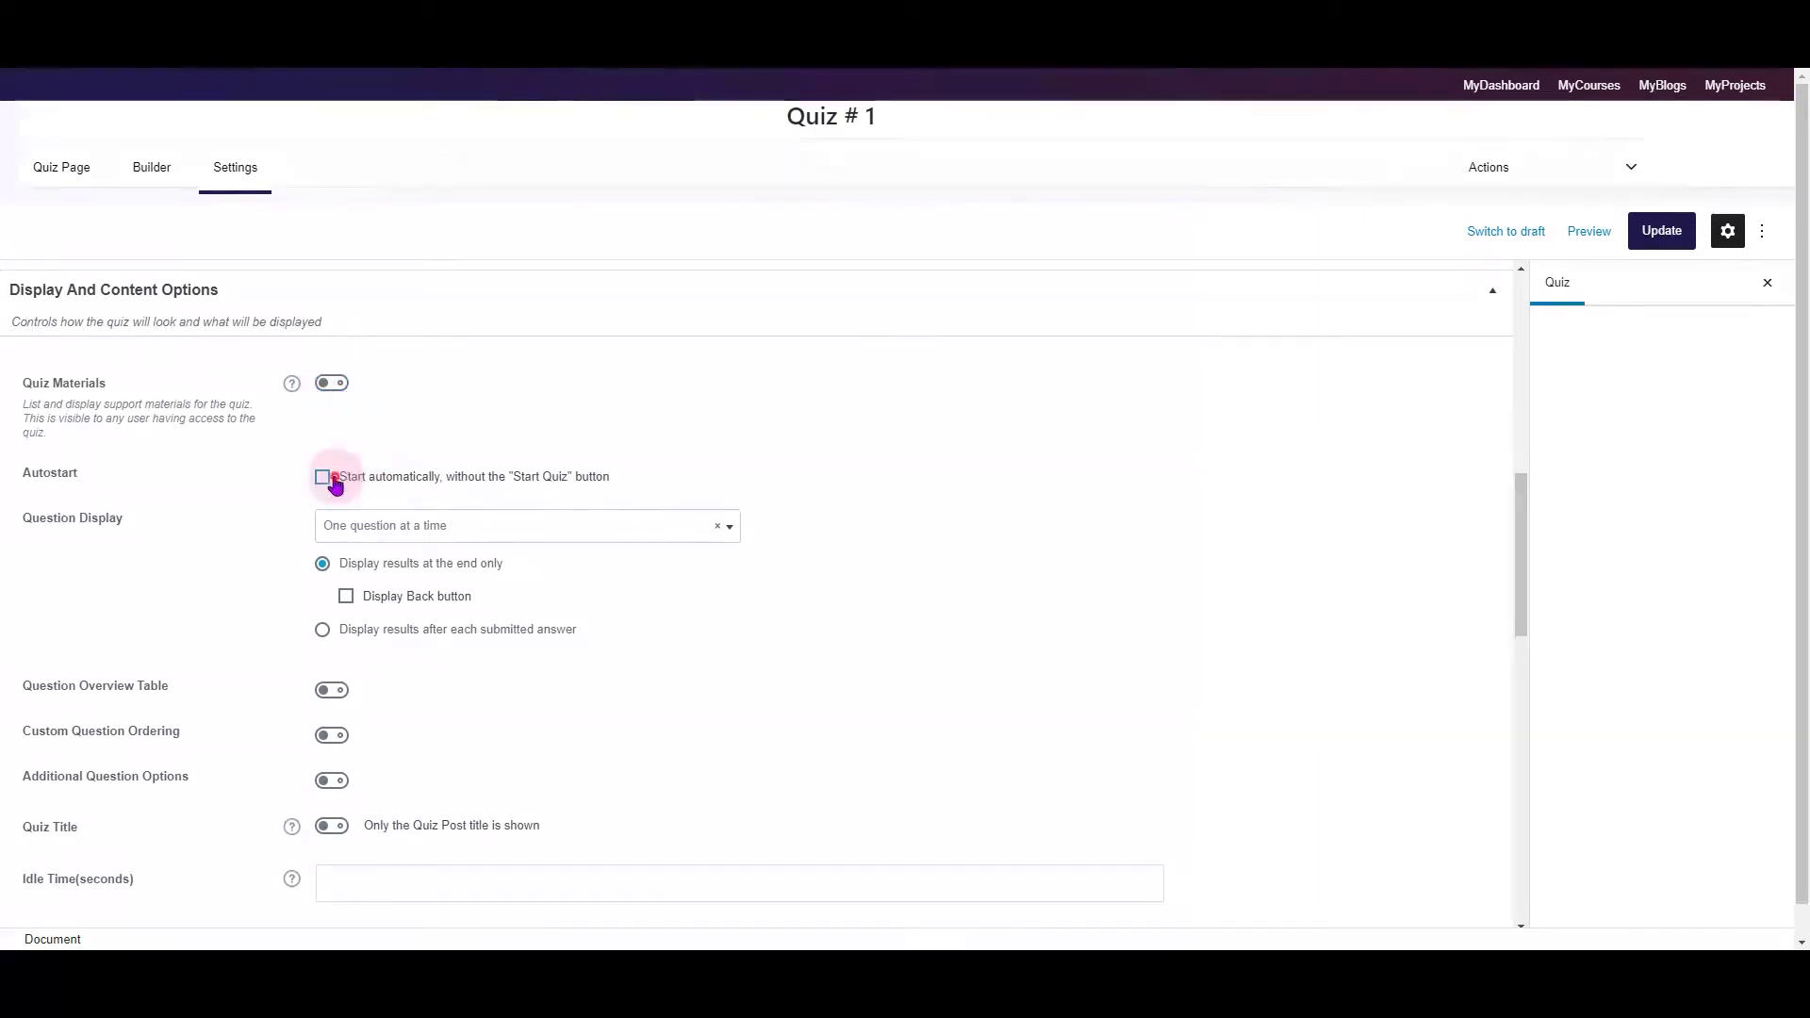
pyautogui.click(325, 478)
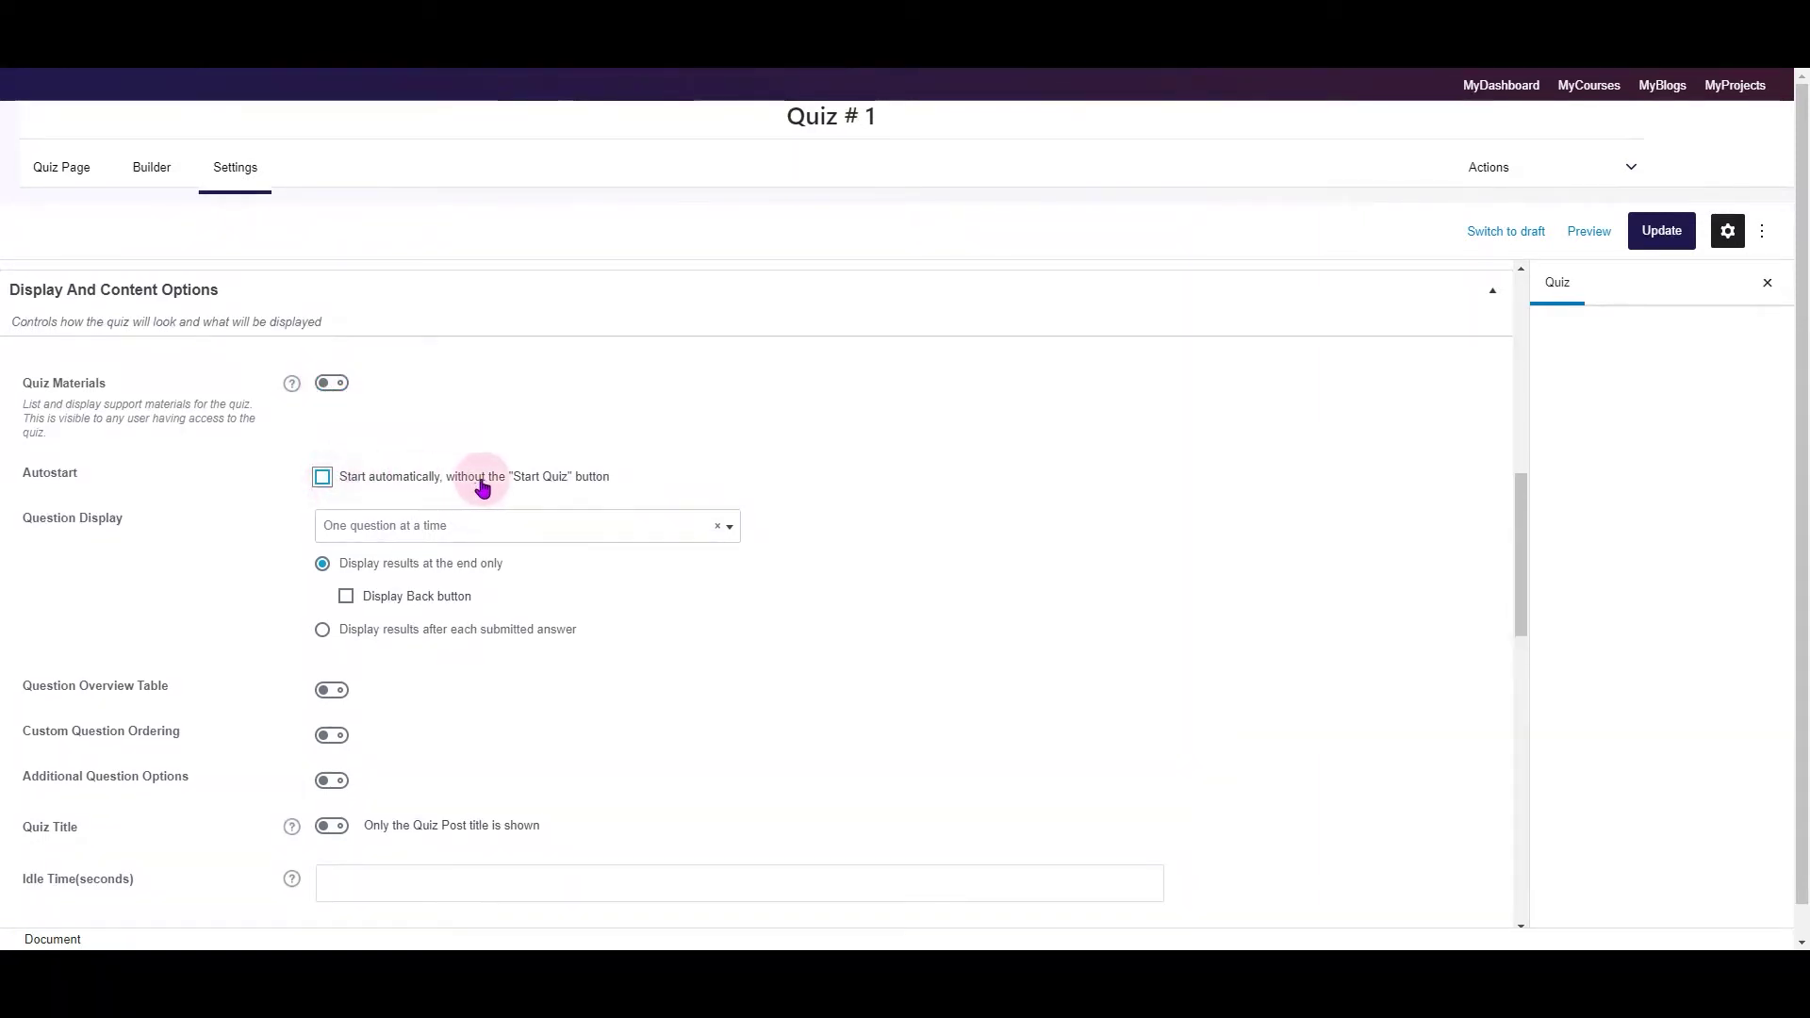
pyautogui.click(323, 477)
# Review the Question Display choices, keeping one question at a time, results at the end only and no Back button.
pyautogui.click(323, 564)
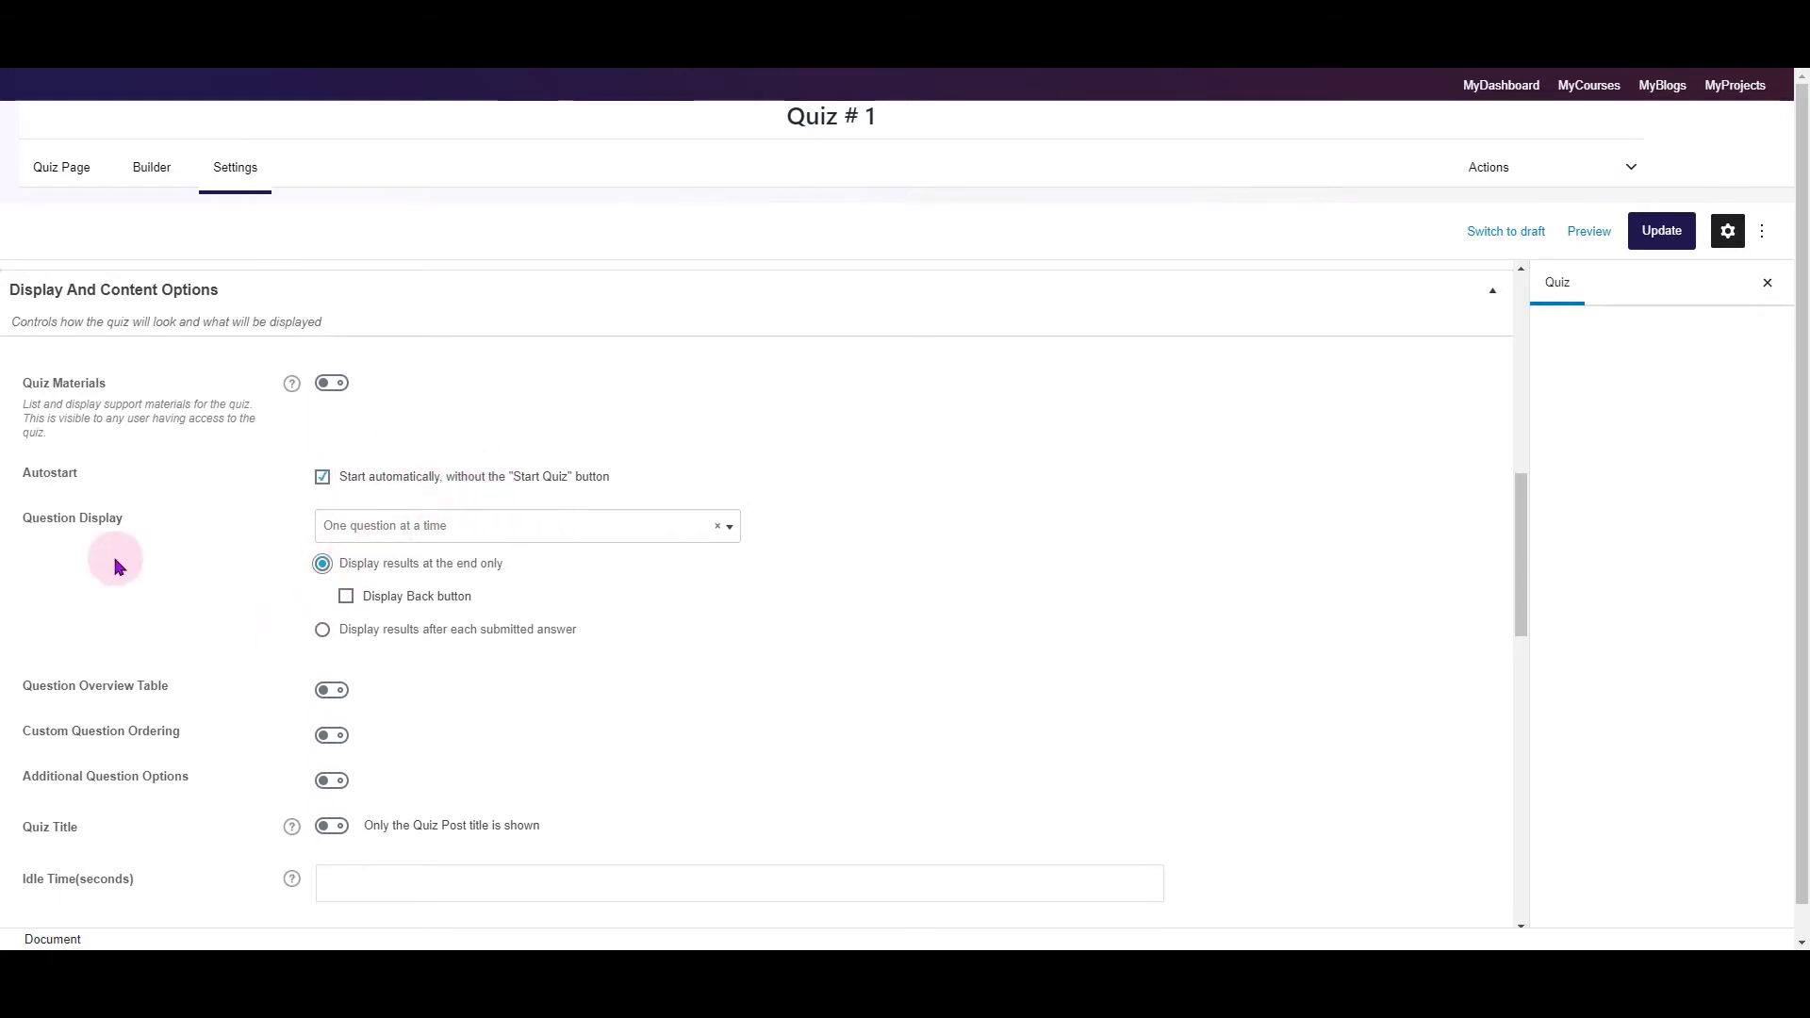
pyautogui.click(358, 534)
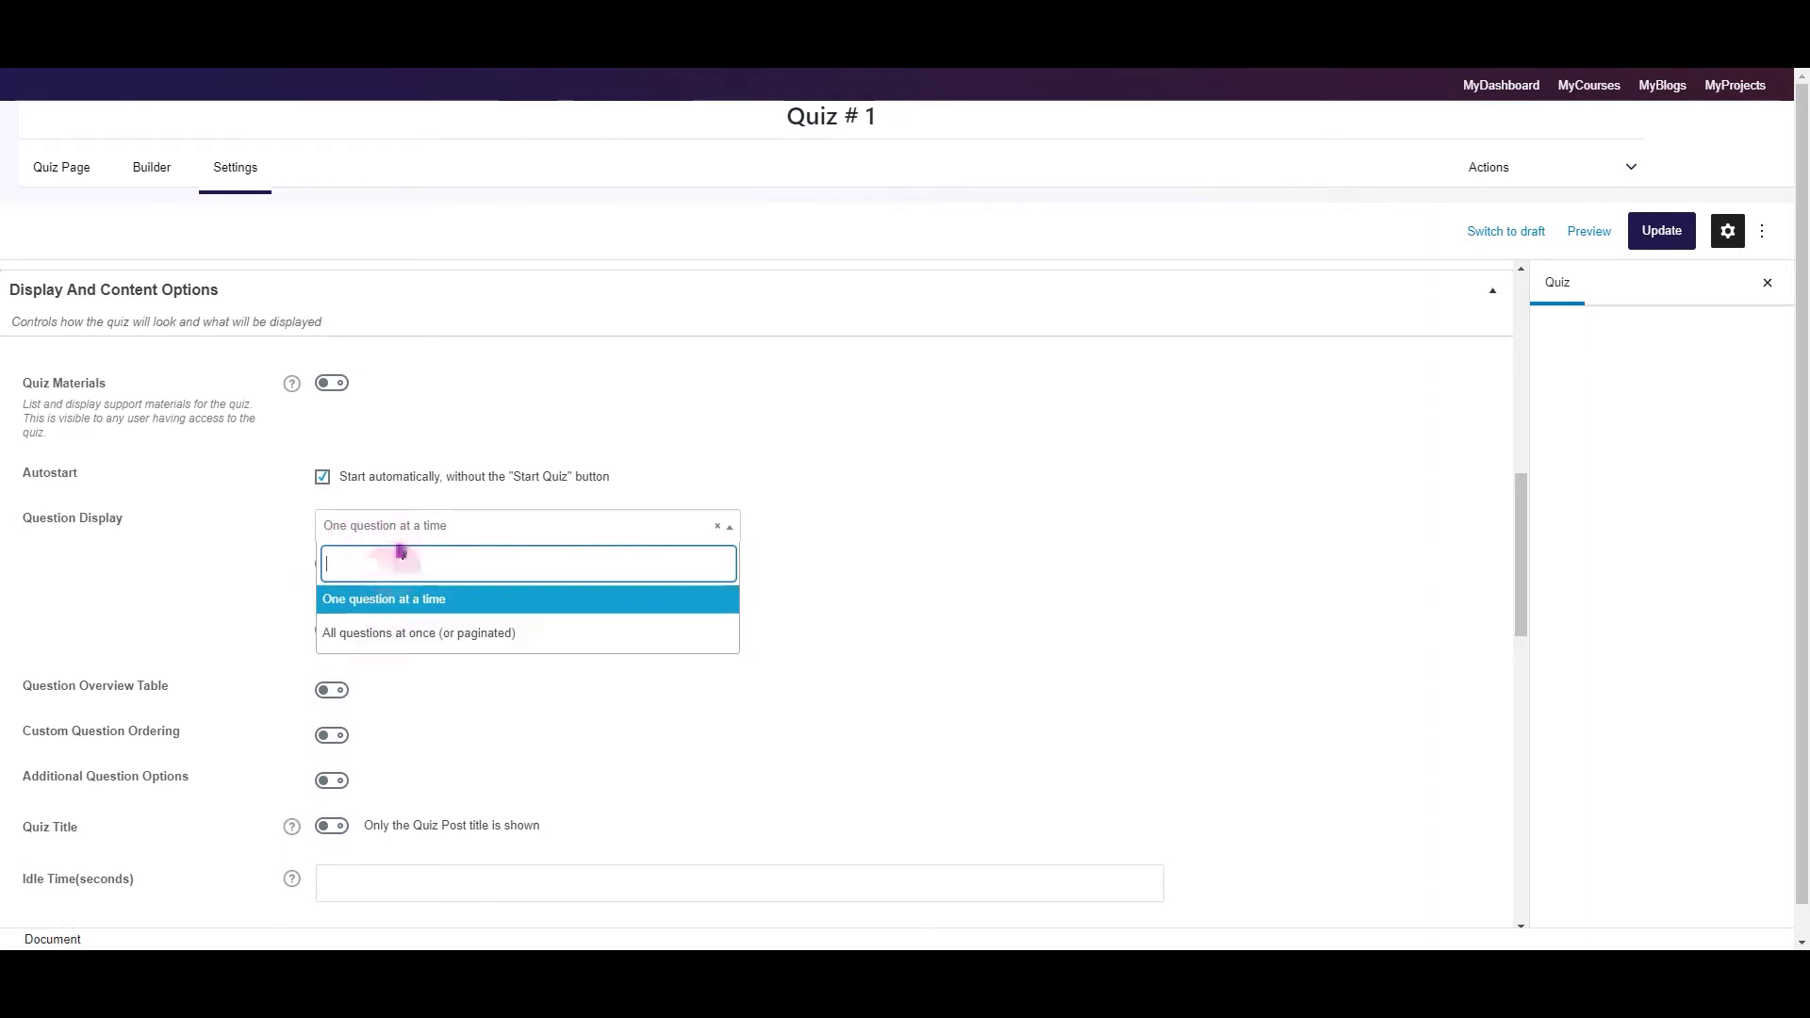
pyautogui.click(401, 536)
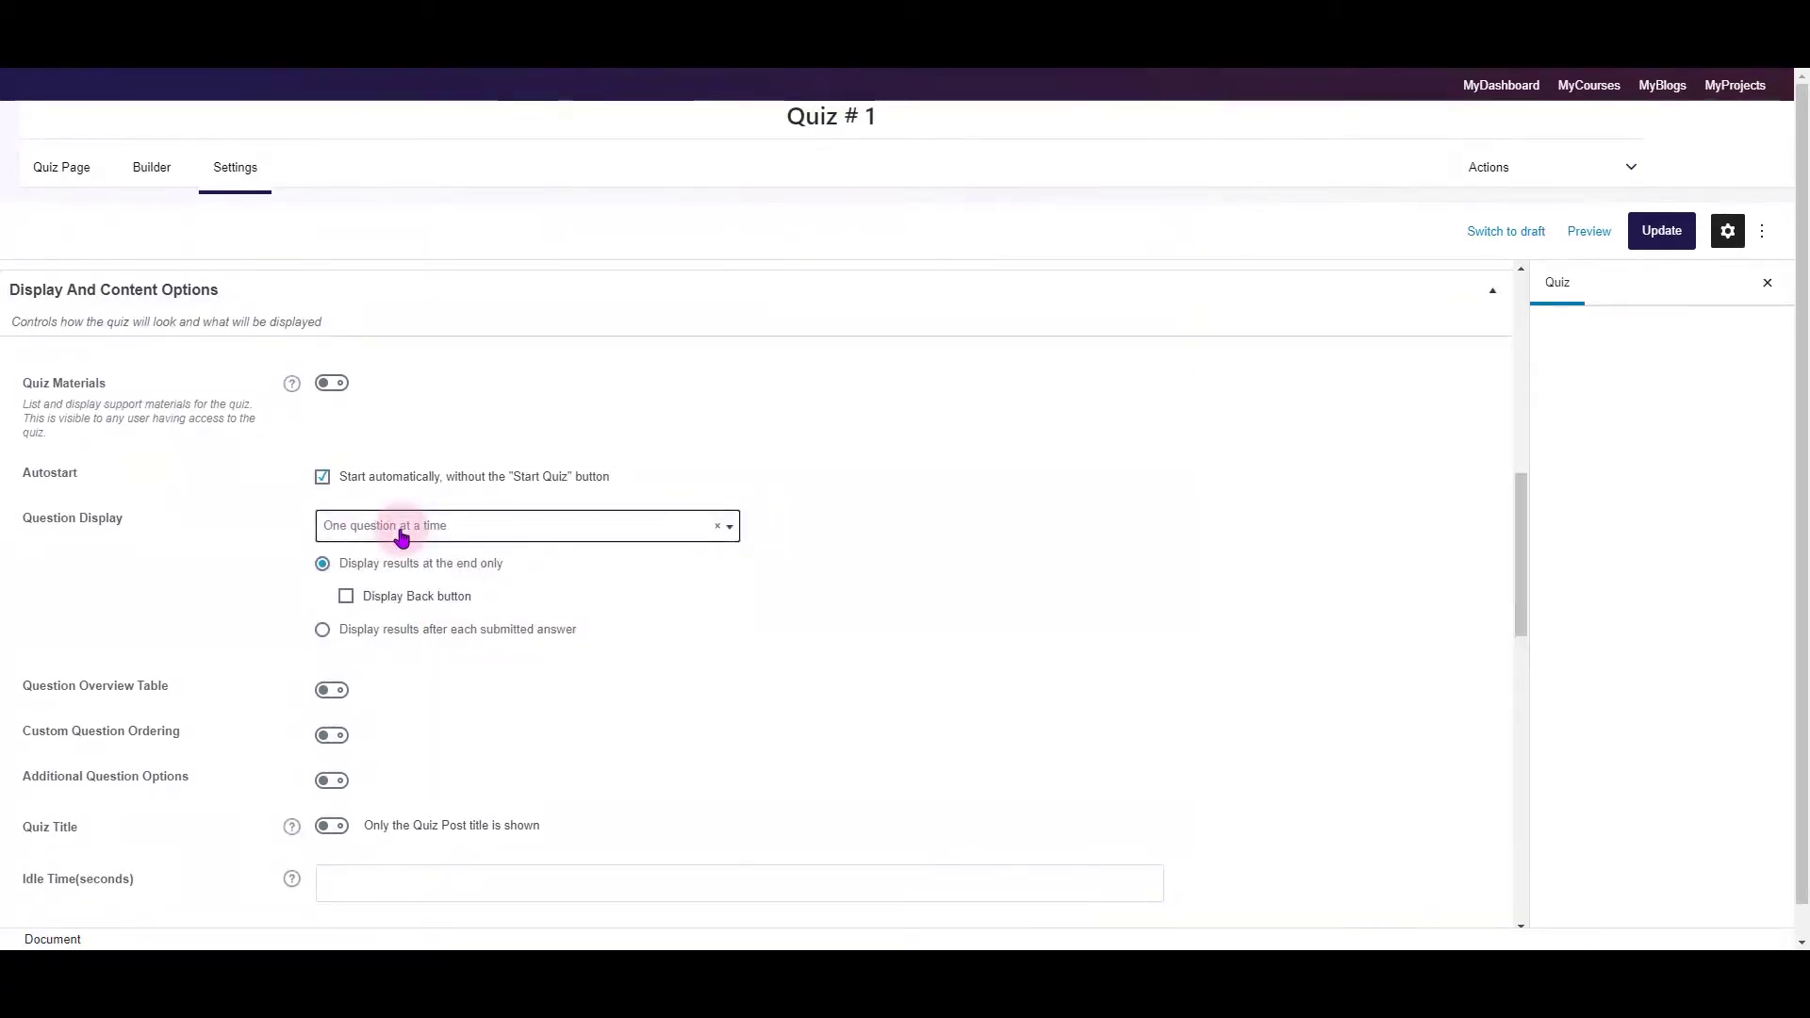
pyautogui.click(321, 566)
pyautogui.click(320, 631)
pyautogui.click(319, 577)
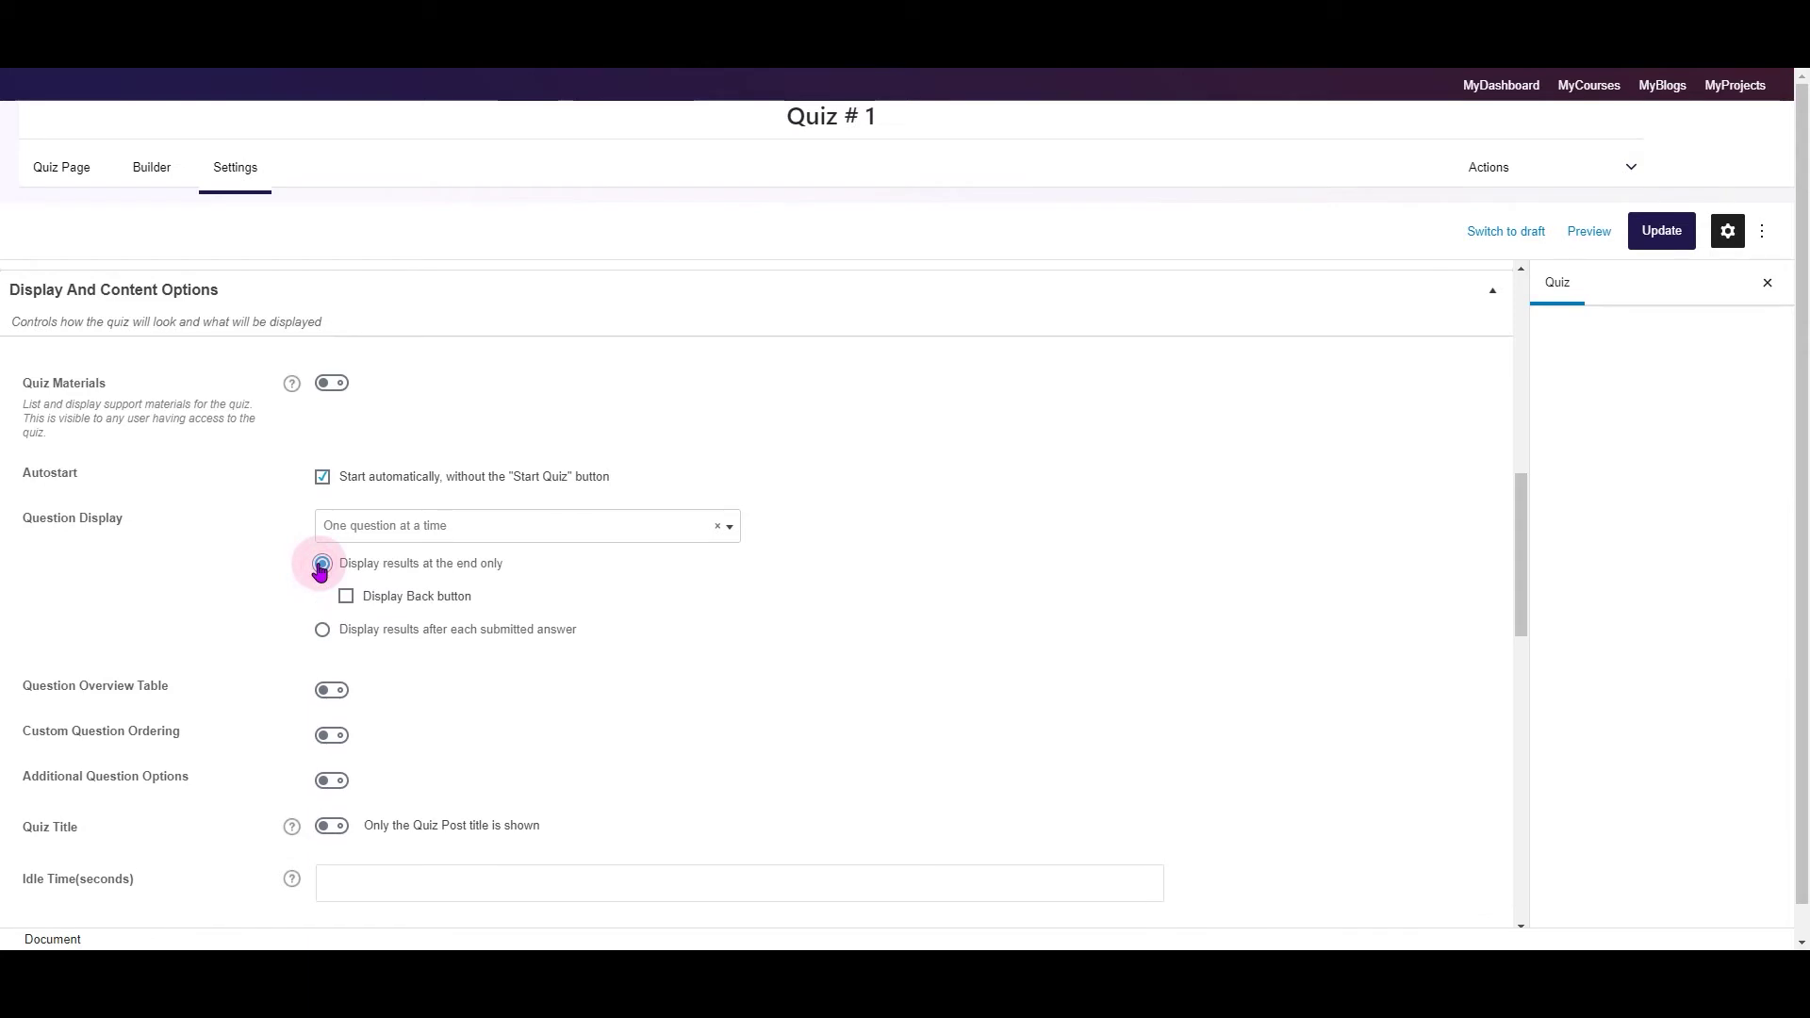
pyautogui.click(344, 599)
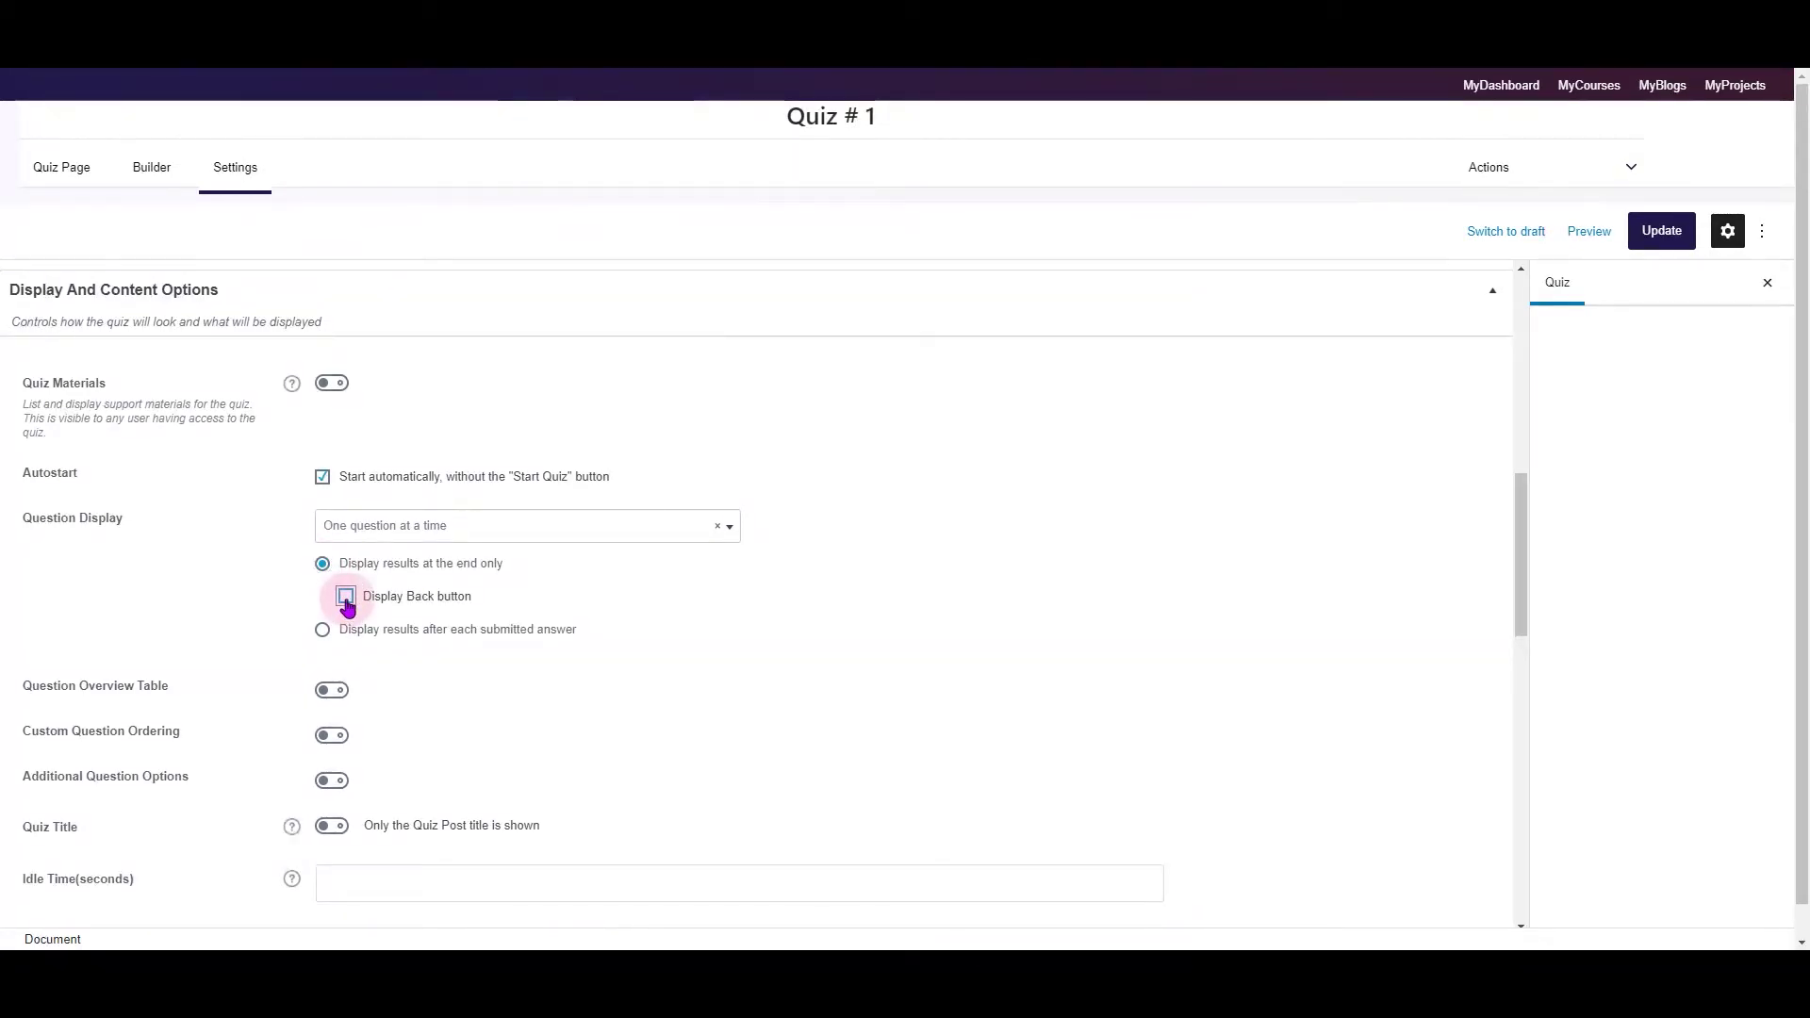
# Try the Question Overview Table with its Quiz Summary and Skip Question options, and turn the table back off.
pyautogui.scroll(-1, 328, 627)
pyautogui.click(329, 630)
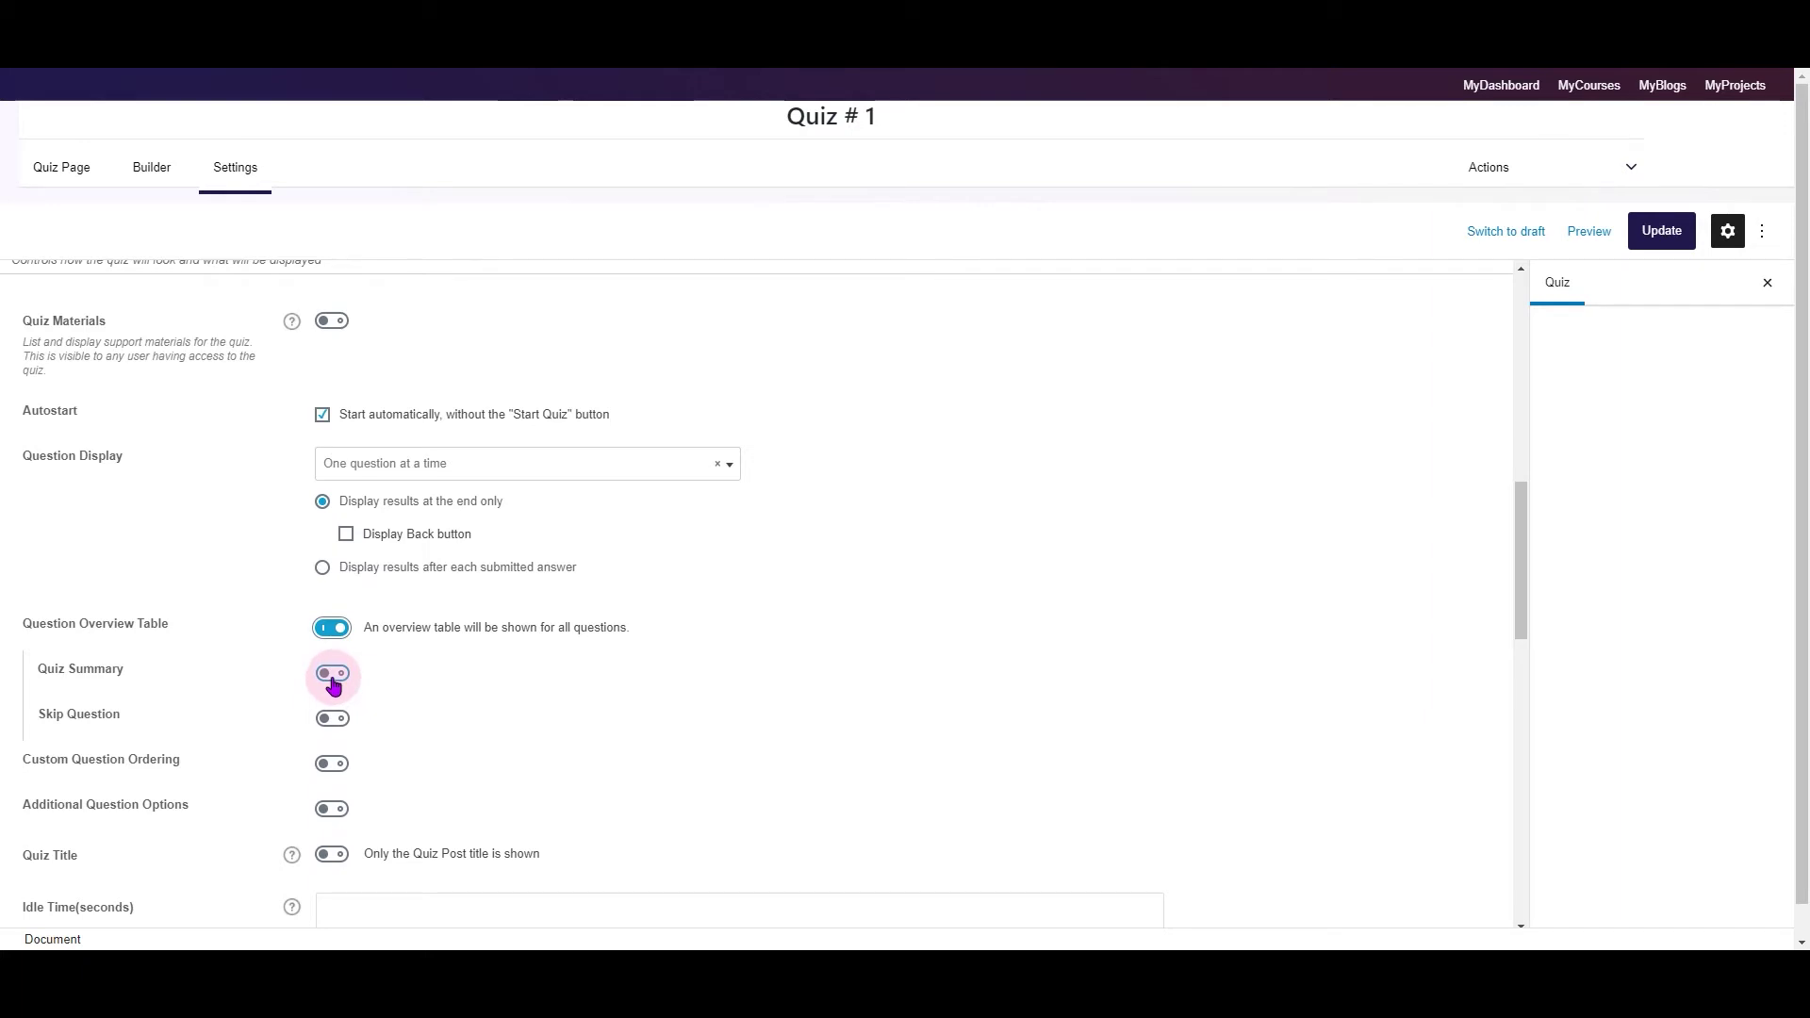
pyautogui.click(332, 675)
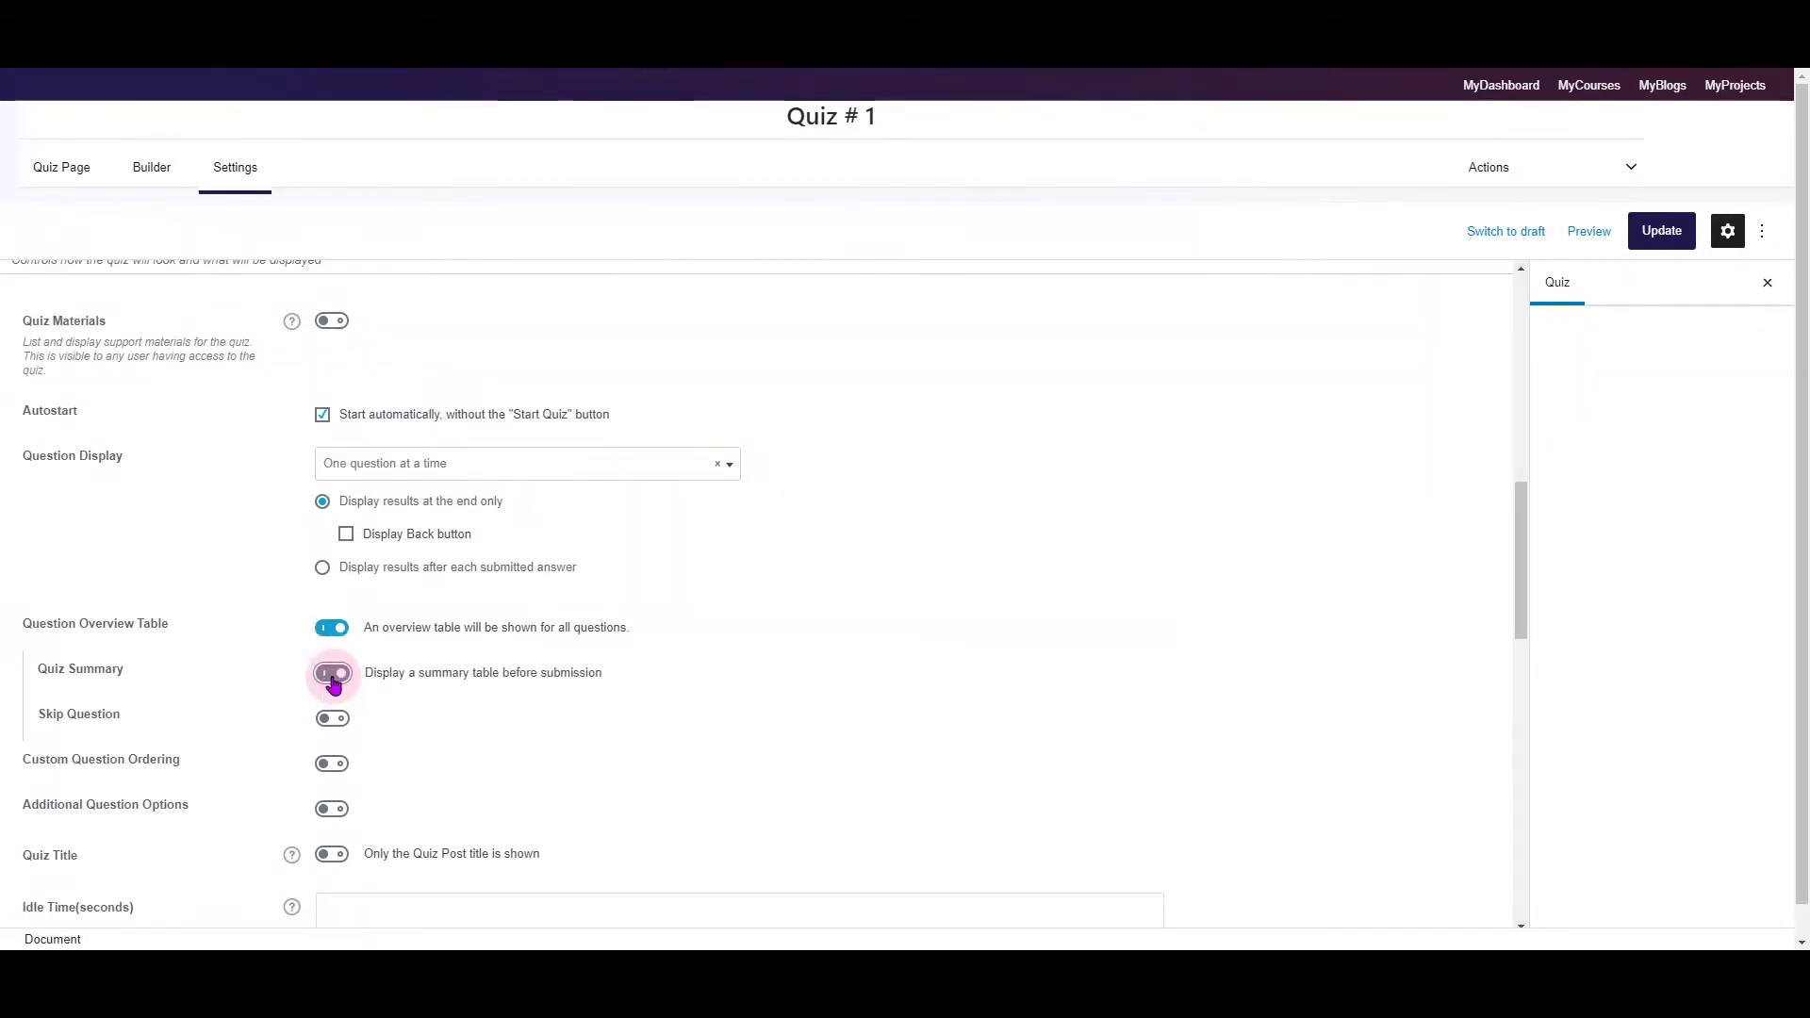
pyautogui.click(332, 675)
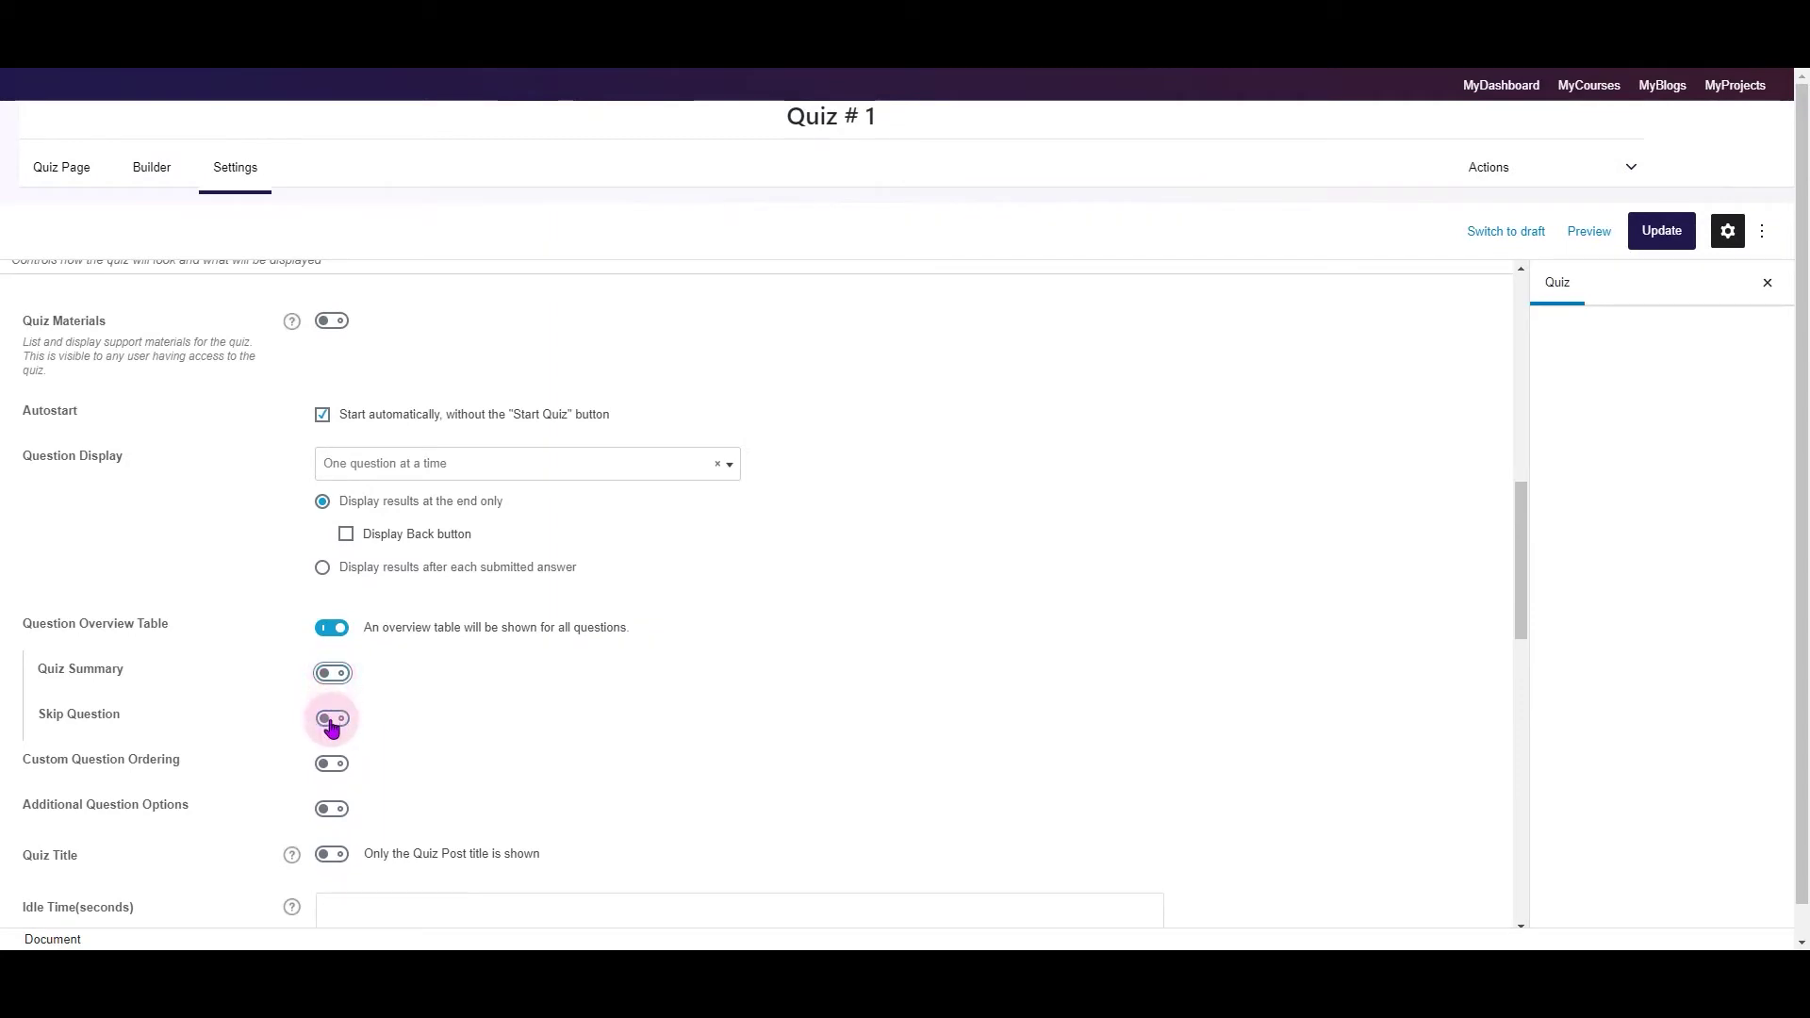
pyautogui.click(331, 721)
pyautogui.click(332, 628)
# Enable Custom Question Ordering and leave Sort by Category unchecked.
pyautogui.scroll(-1, 342, 634)
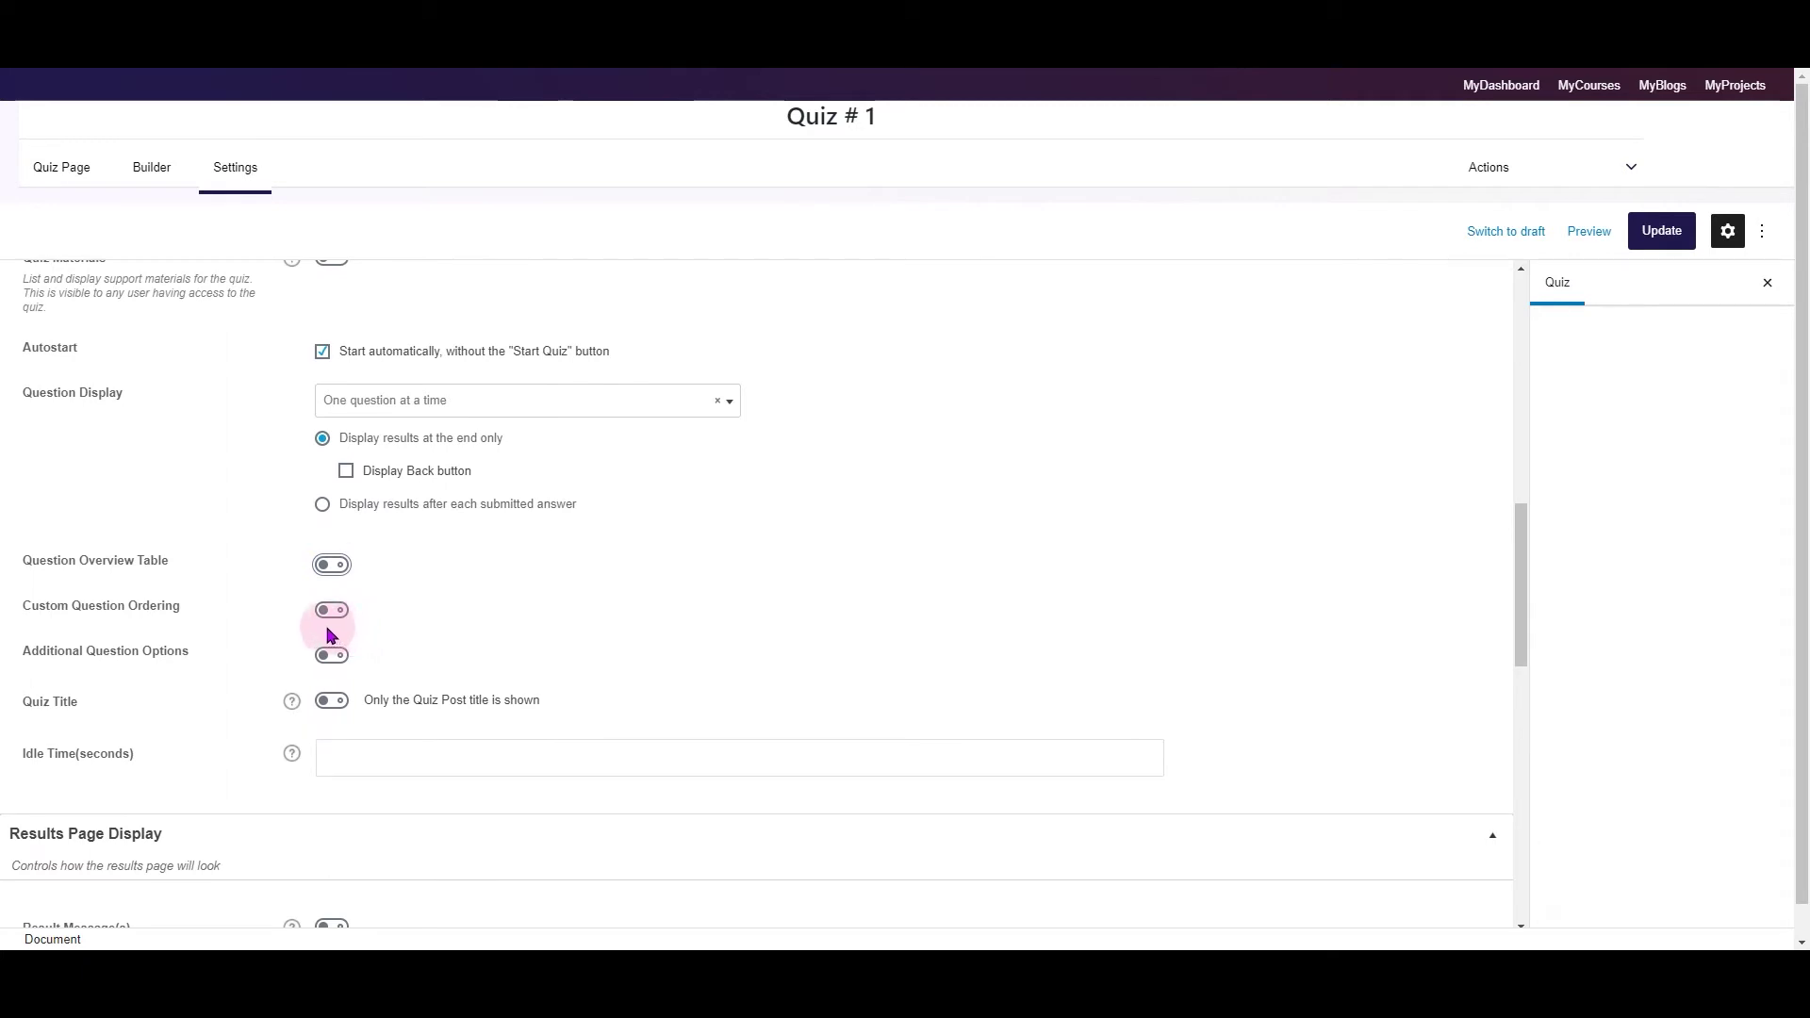
pyautogui.click(329, 611)
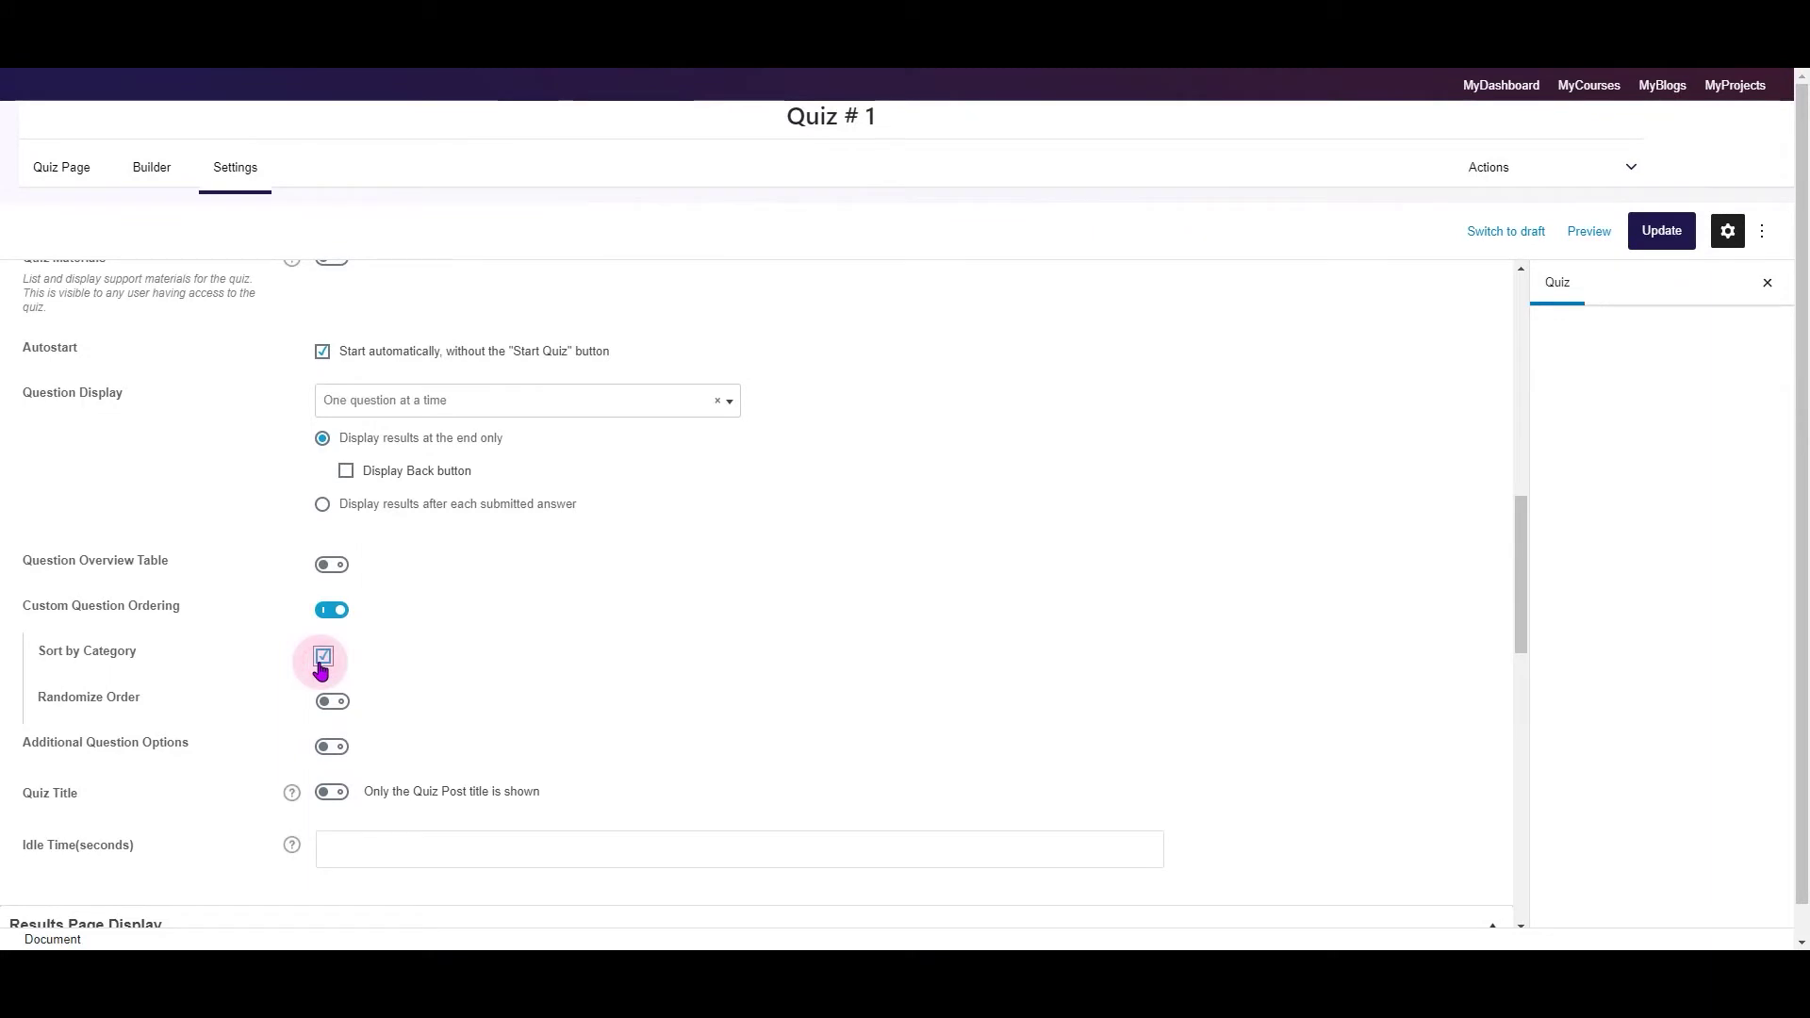
pyautogui.click(322, 660)
# Try Randomize Order with a subset of questions and with all questions, and turn it back off.
pyautogui.click(330, 704)
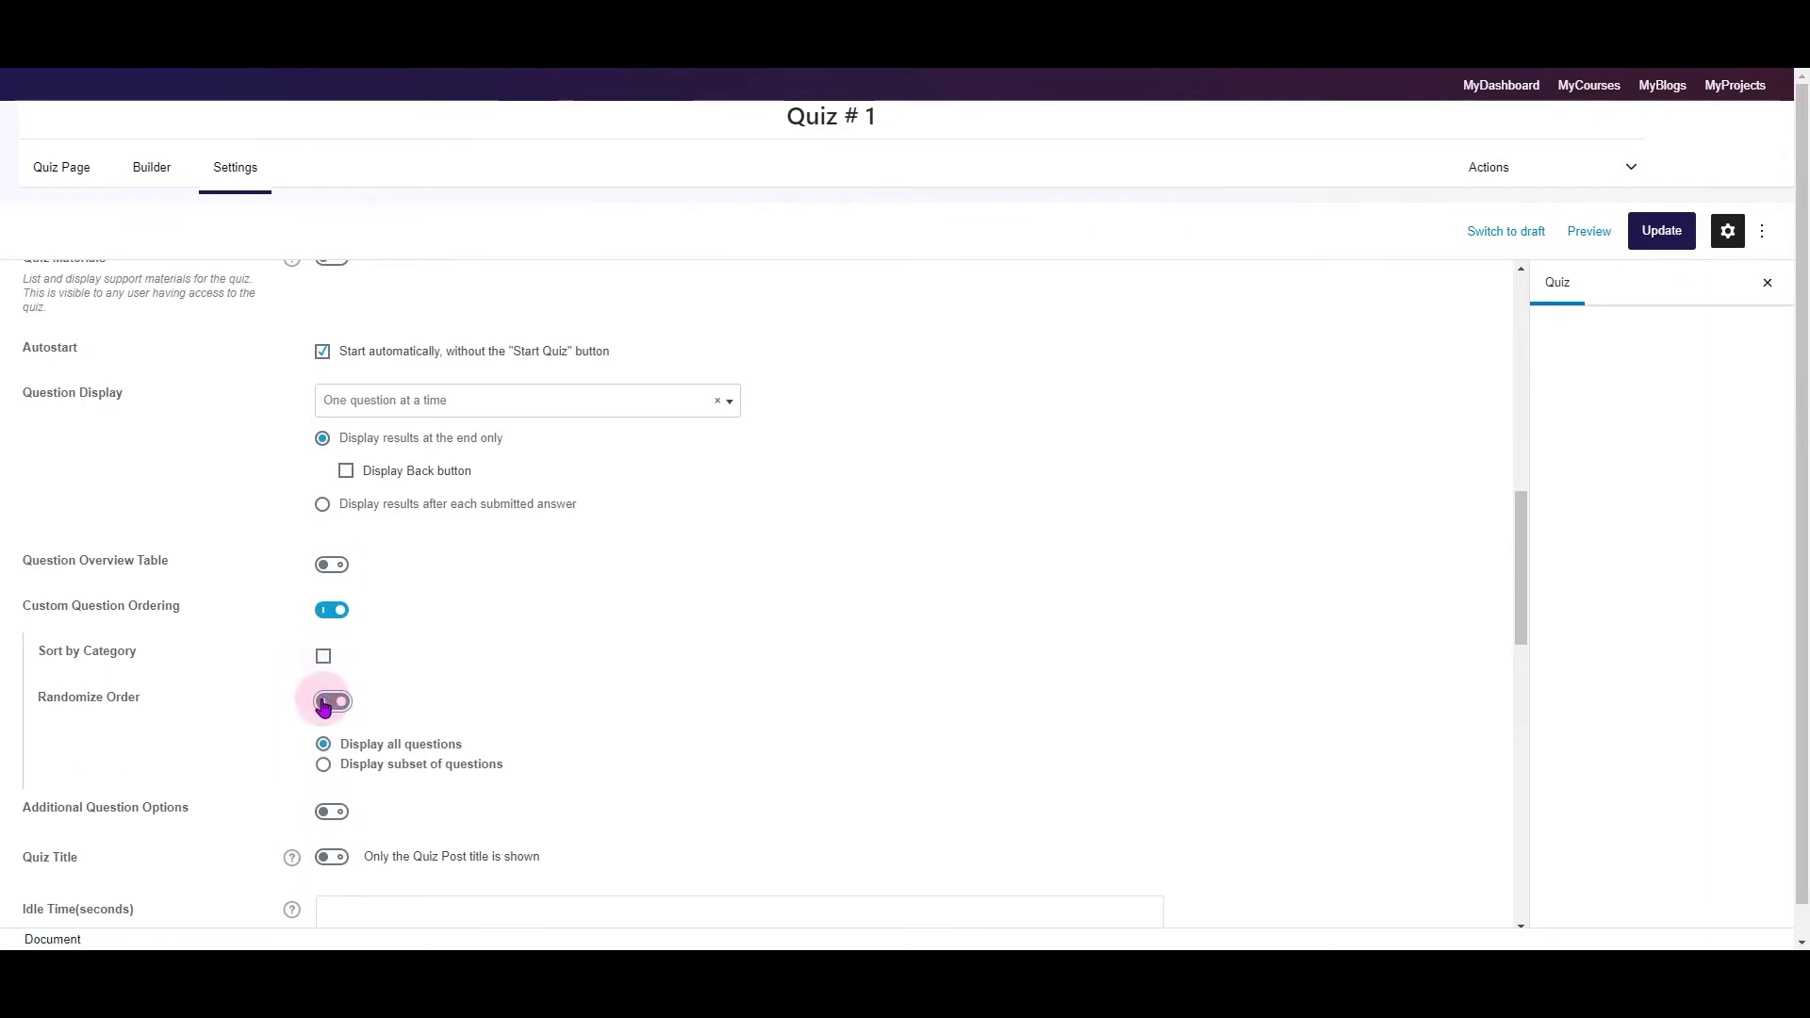
pyautogui.click(323, 763)
pyautogui.click(324, 744)
pyautogui.click(335, 702)
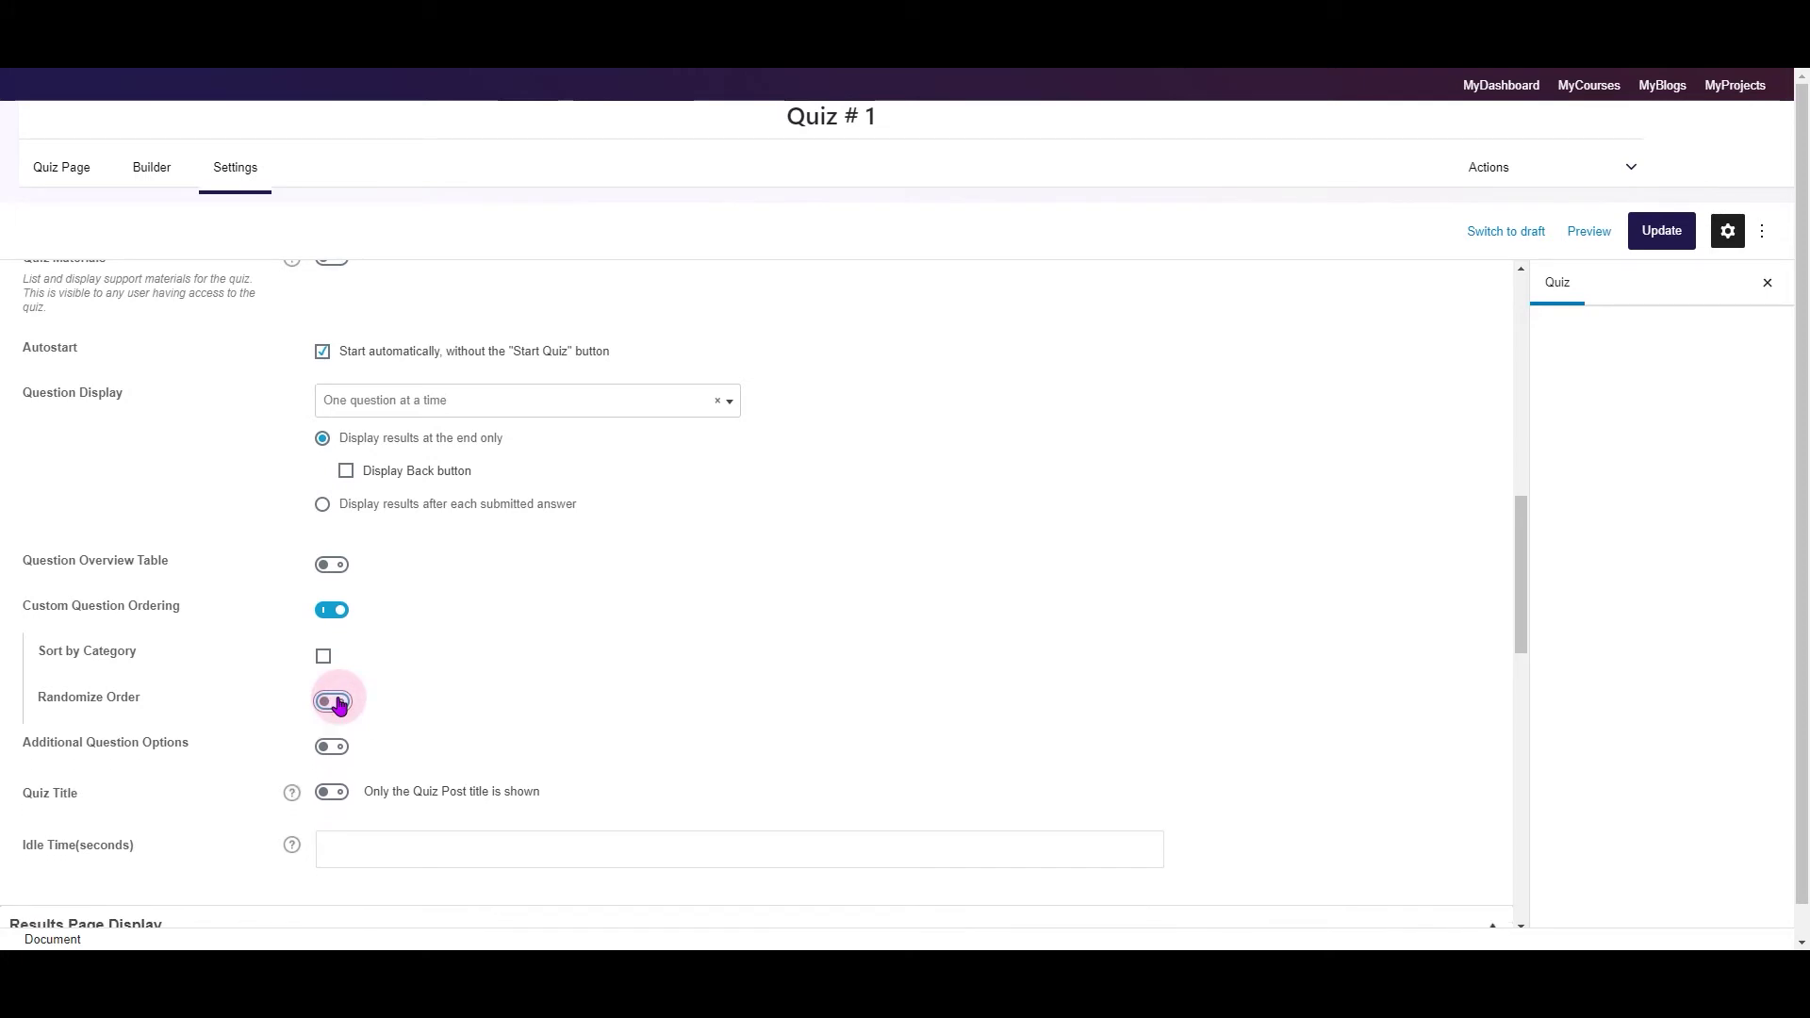
# Try Additional Question Options, showing the Randomize Answers help, toggle Quiz Title on and off, and turn the additional options back off.
pyautogui.click(332, 746)
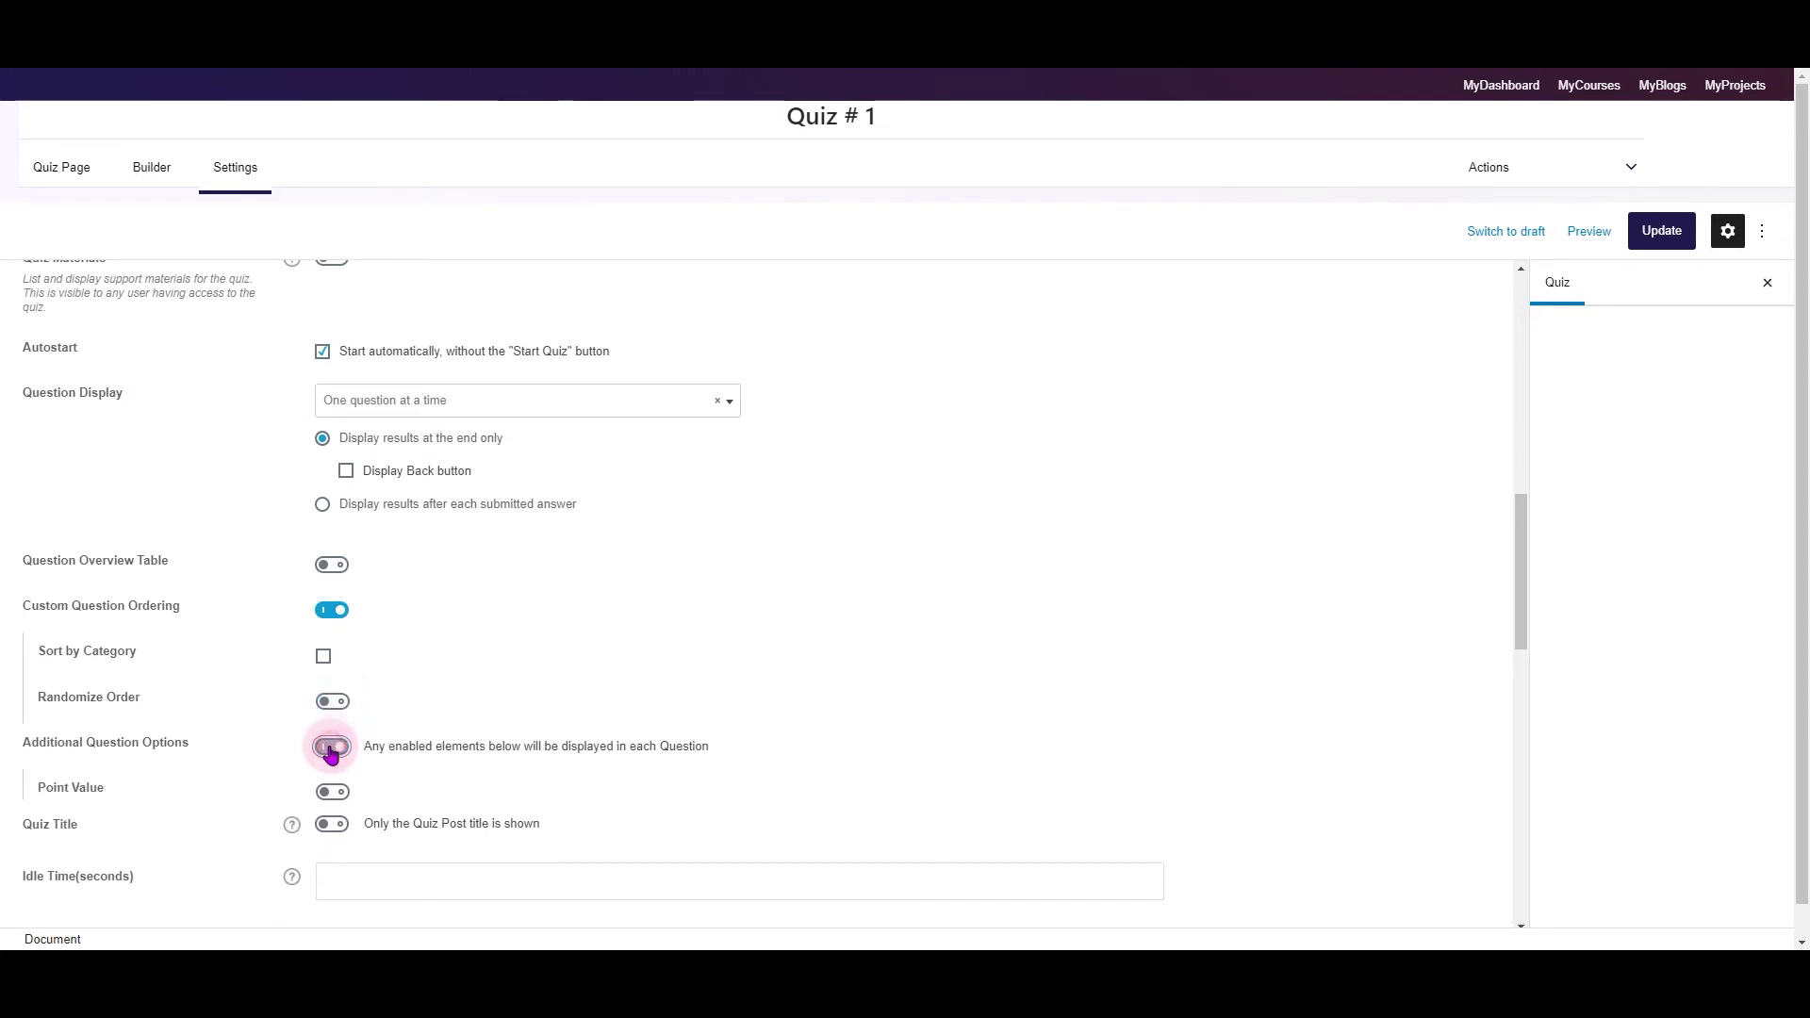
pyautogui.scroll(-3, 340, 748)
pyautogui.scroll(-1, 320, 796)
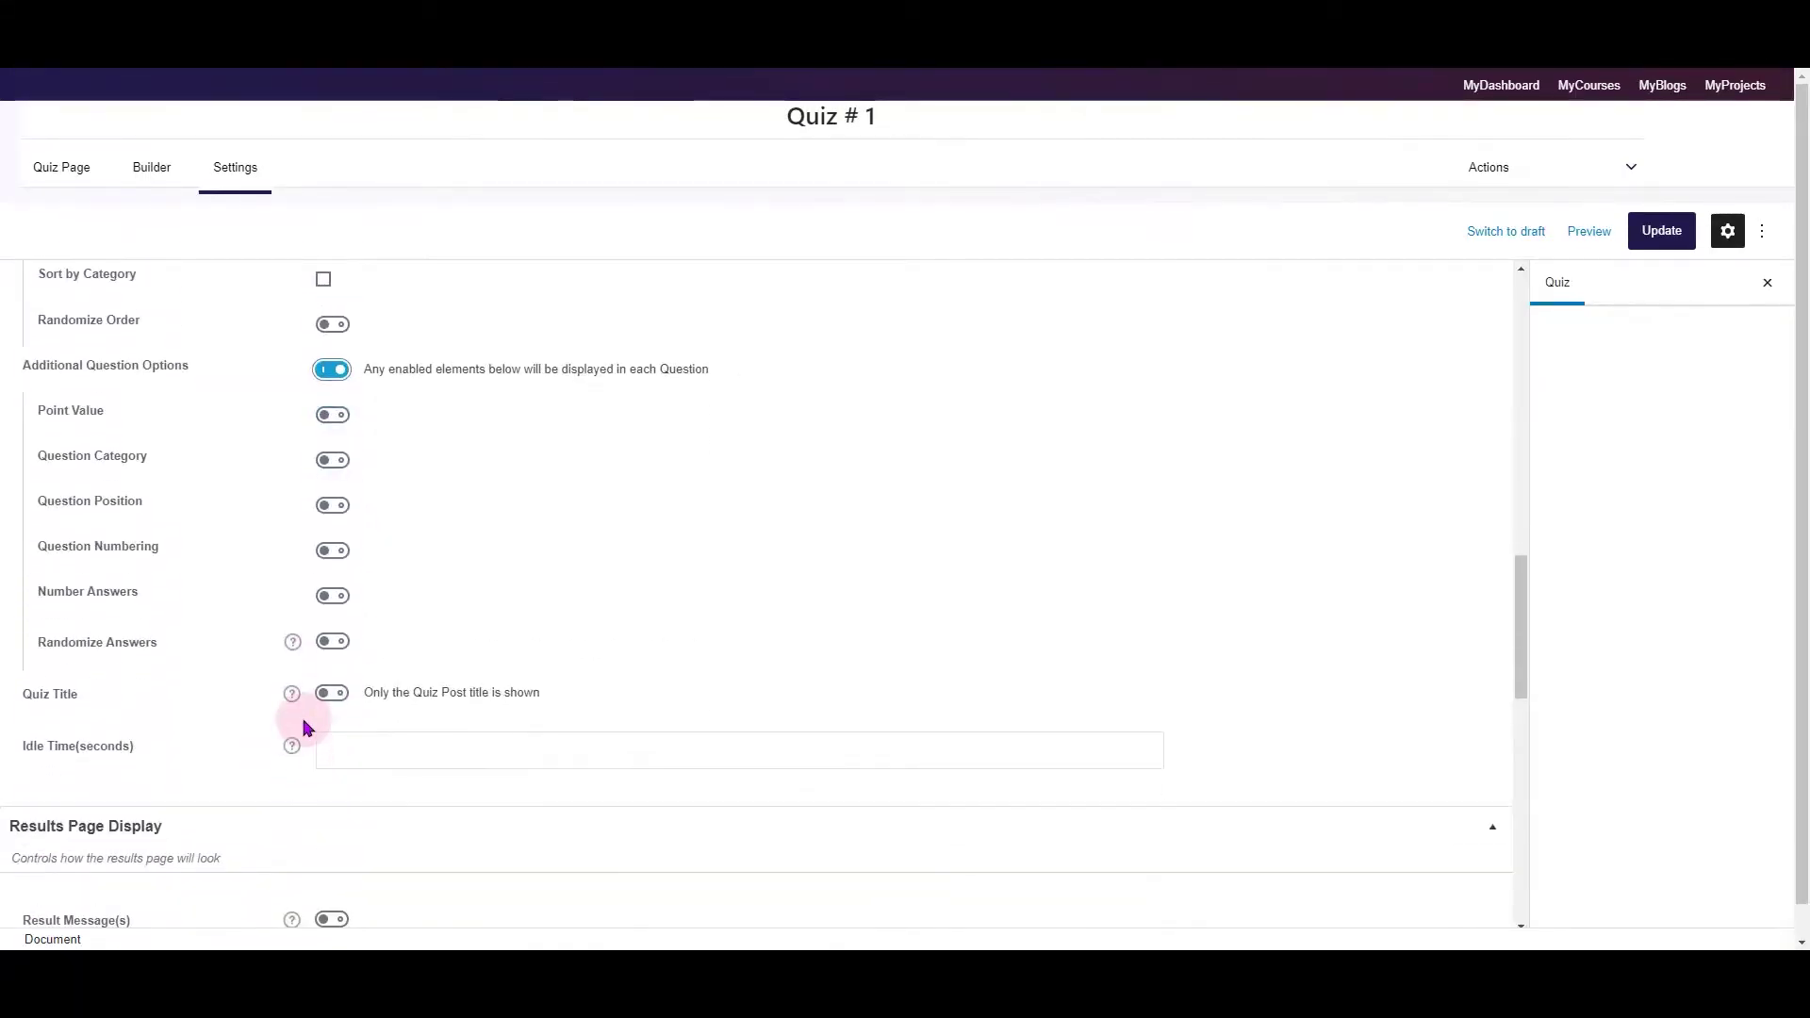
pyautogui.click(294, 644)
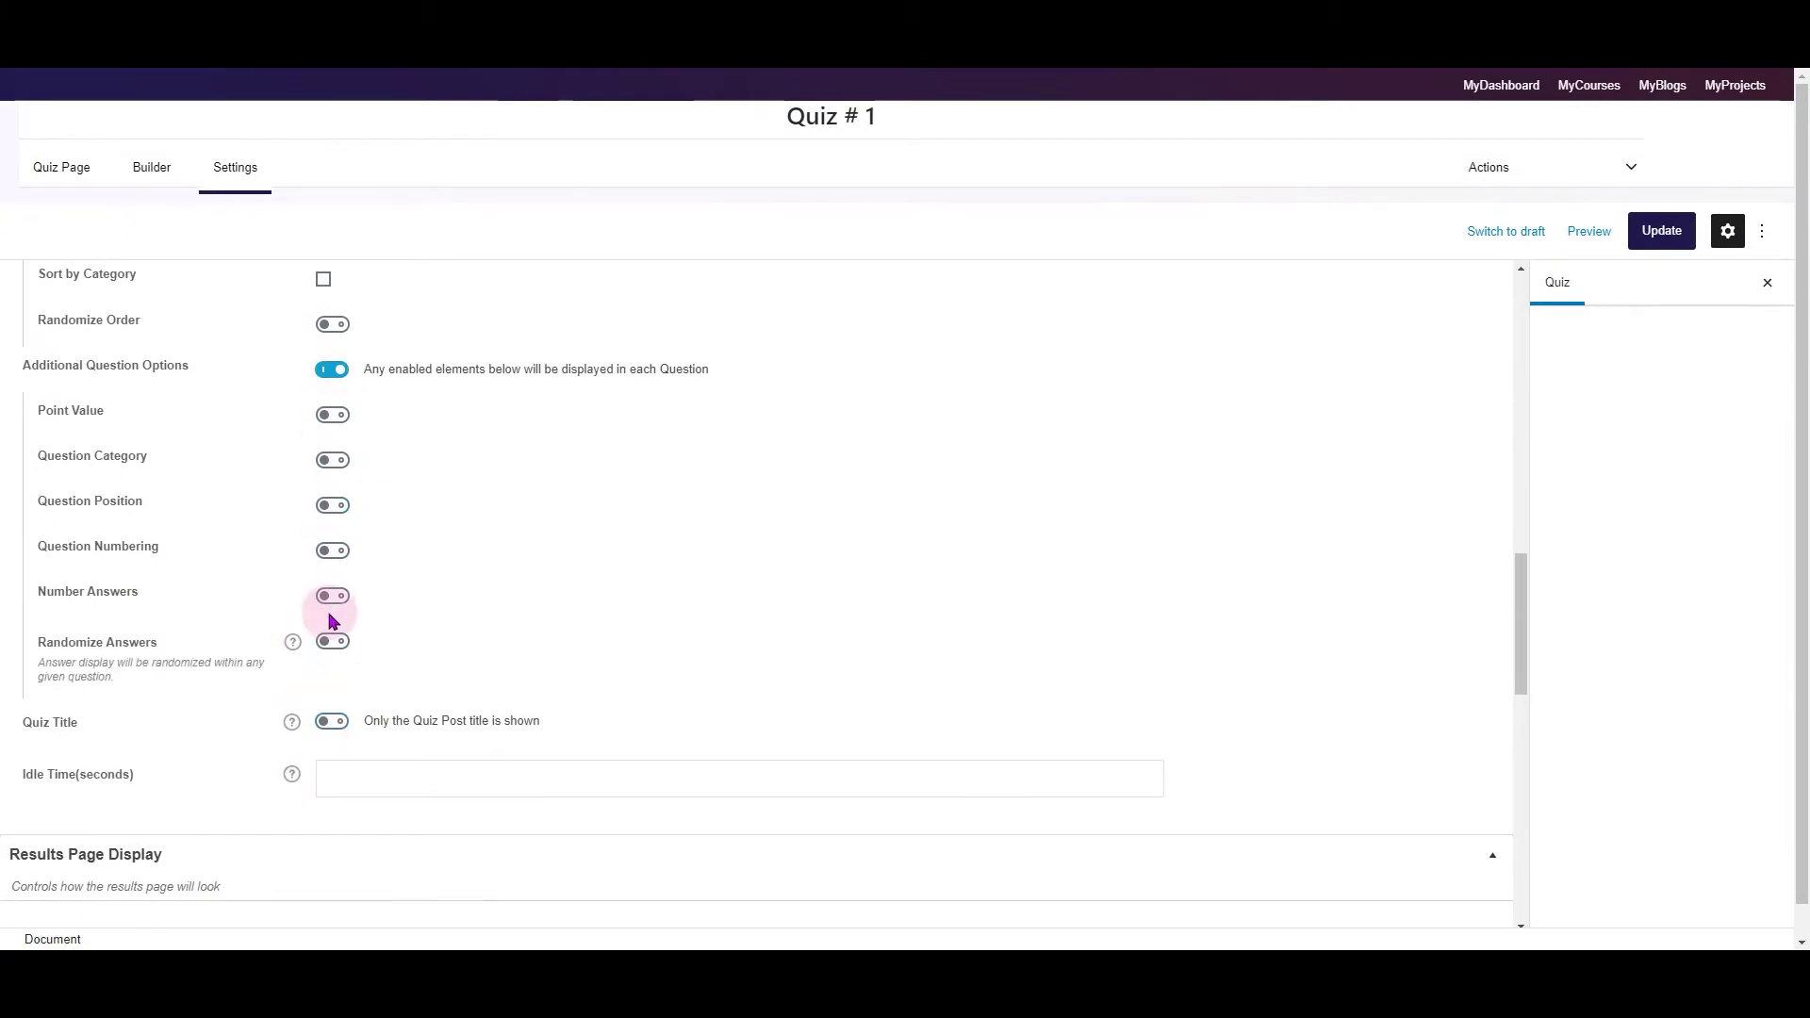
pyautogui.click(328, 724)
pyautogui.click(328, 724)
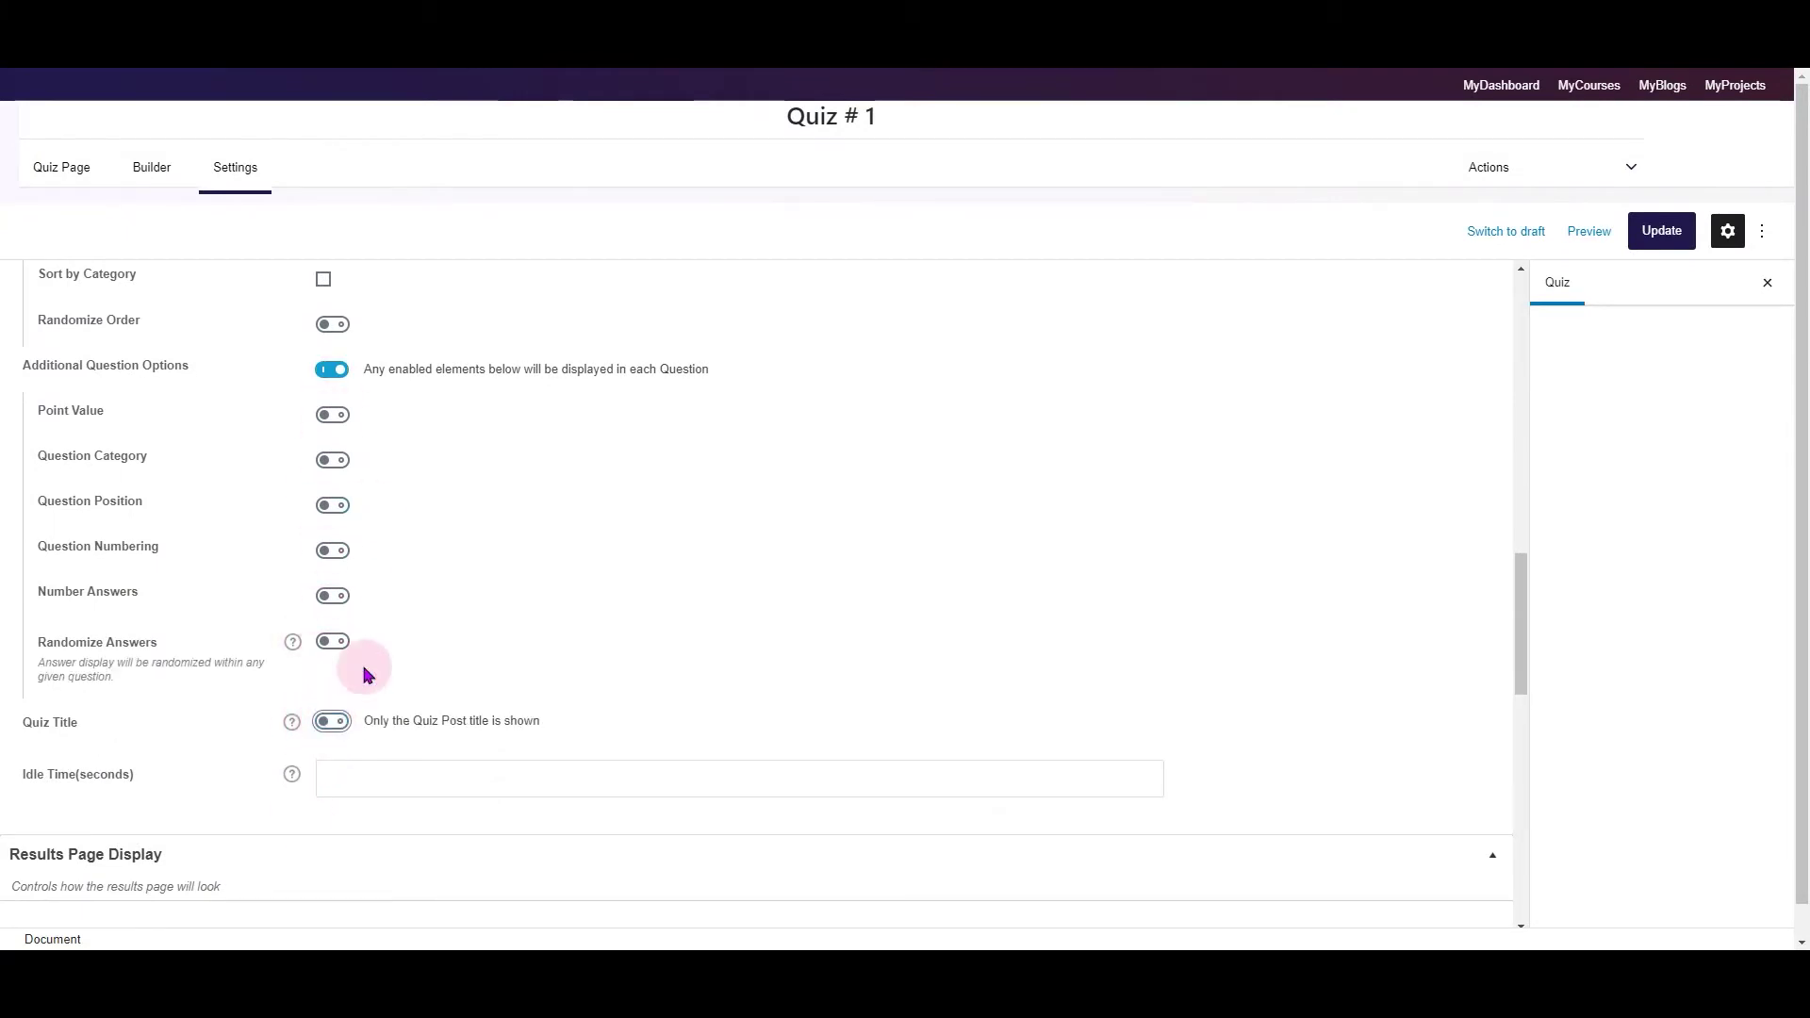
pyautogui.scroll(-1, 368, 673)
pyautogui.click(333, 305)
# Show the help for Idle Time (seconds) and check its entry field.
pyautogui.click(294, 826)
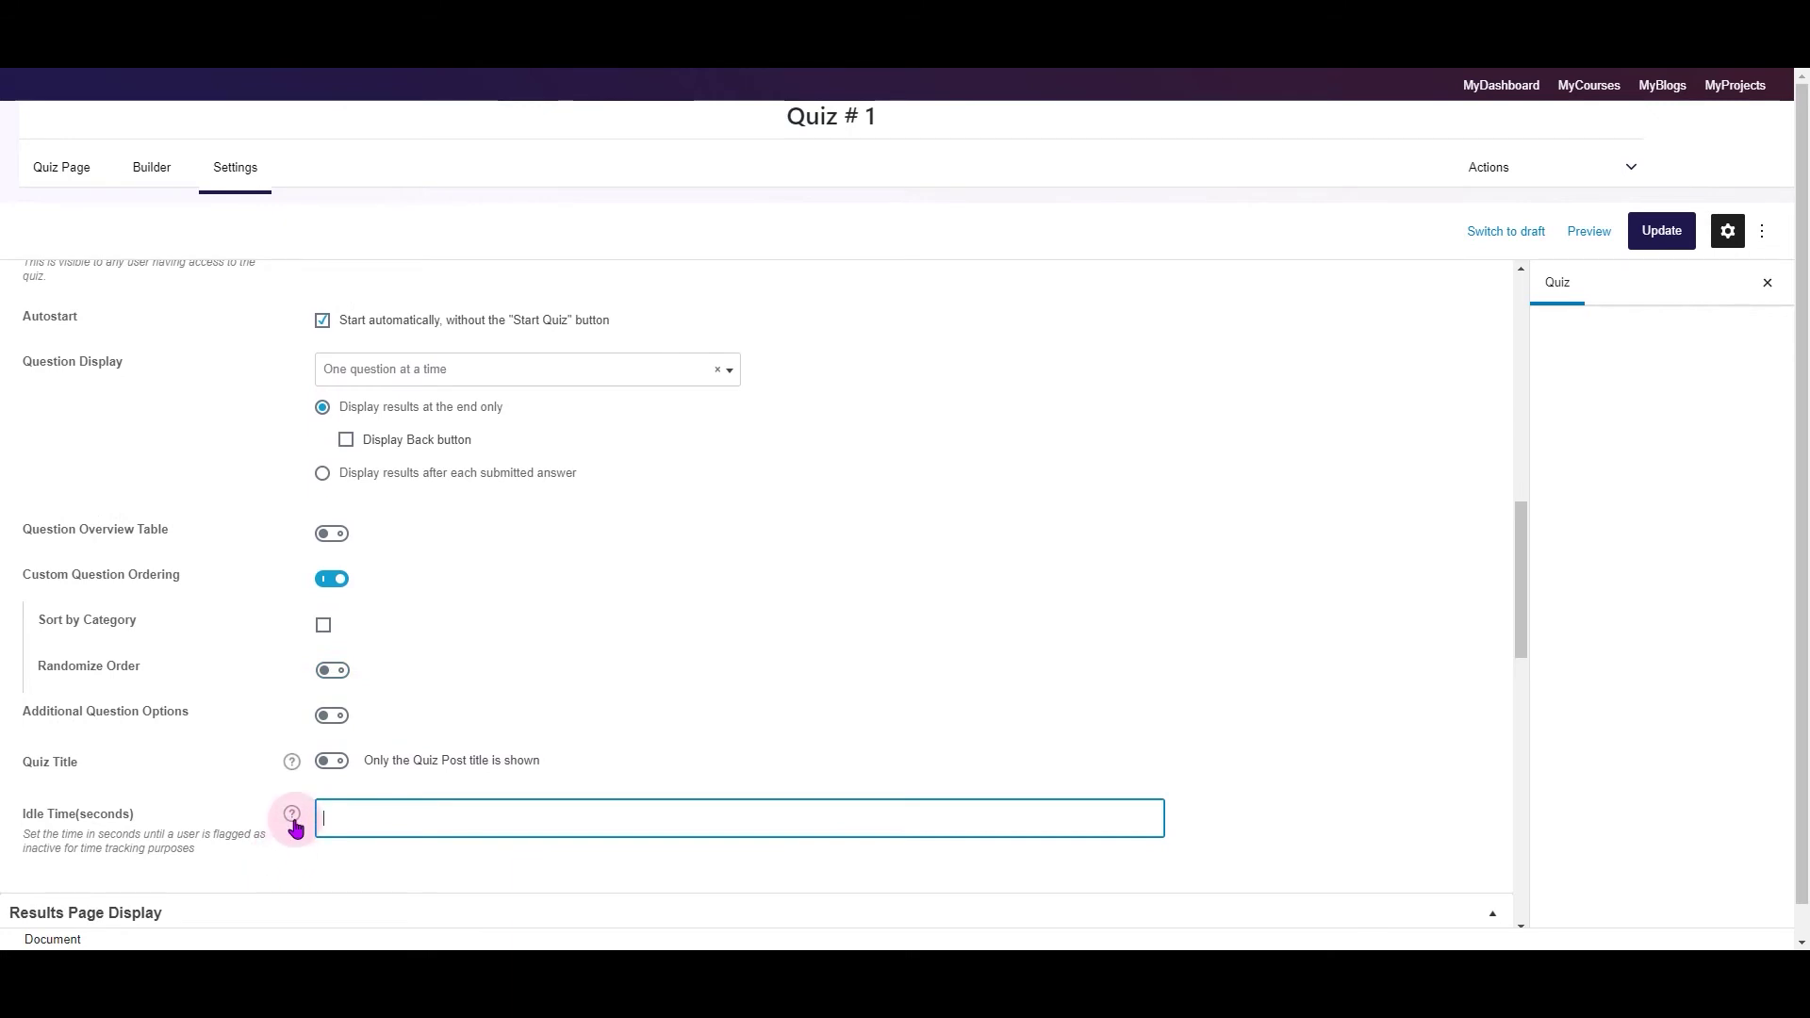
pyautogui.click(293, 816)
pyautogui.click(376, 822)
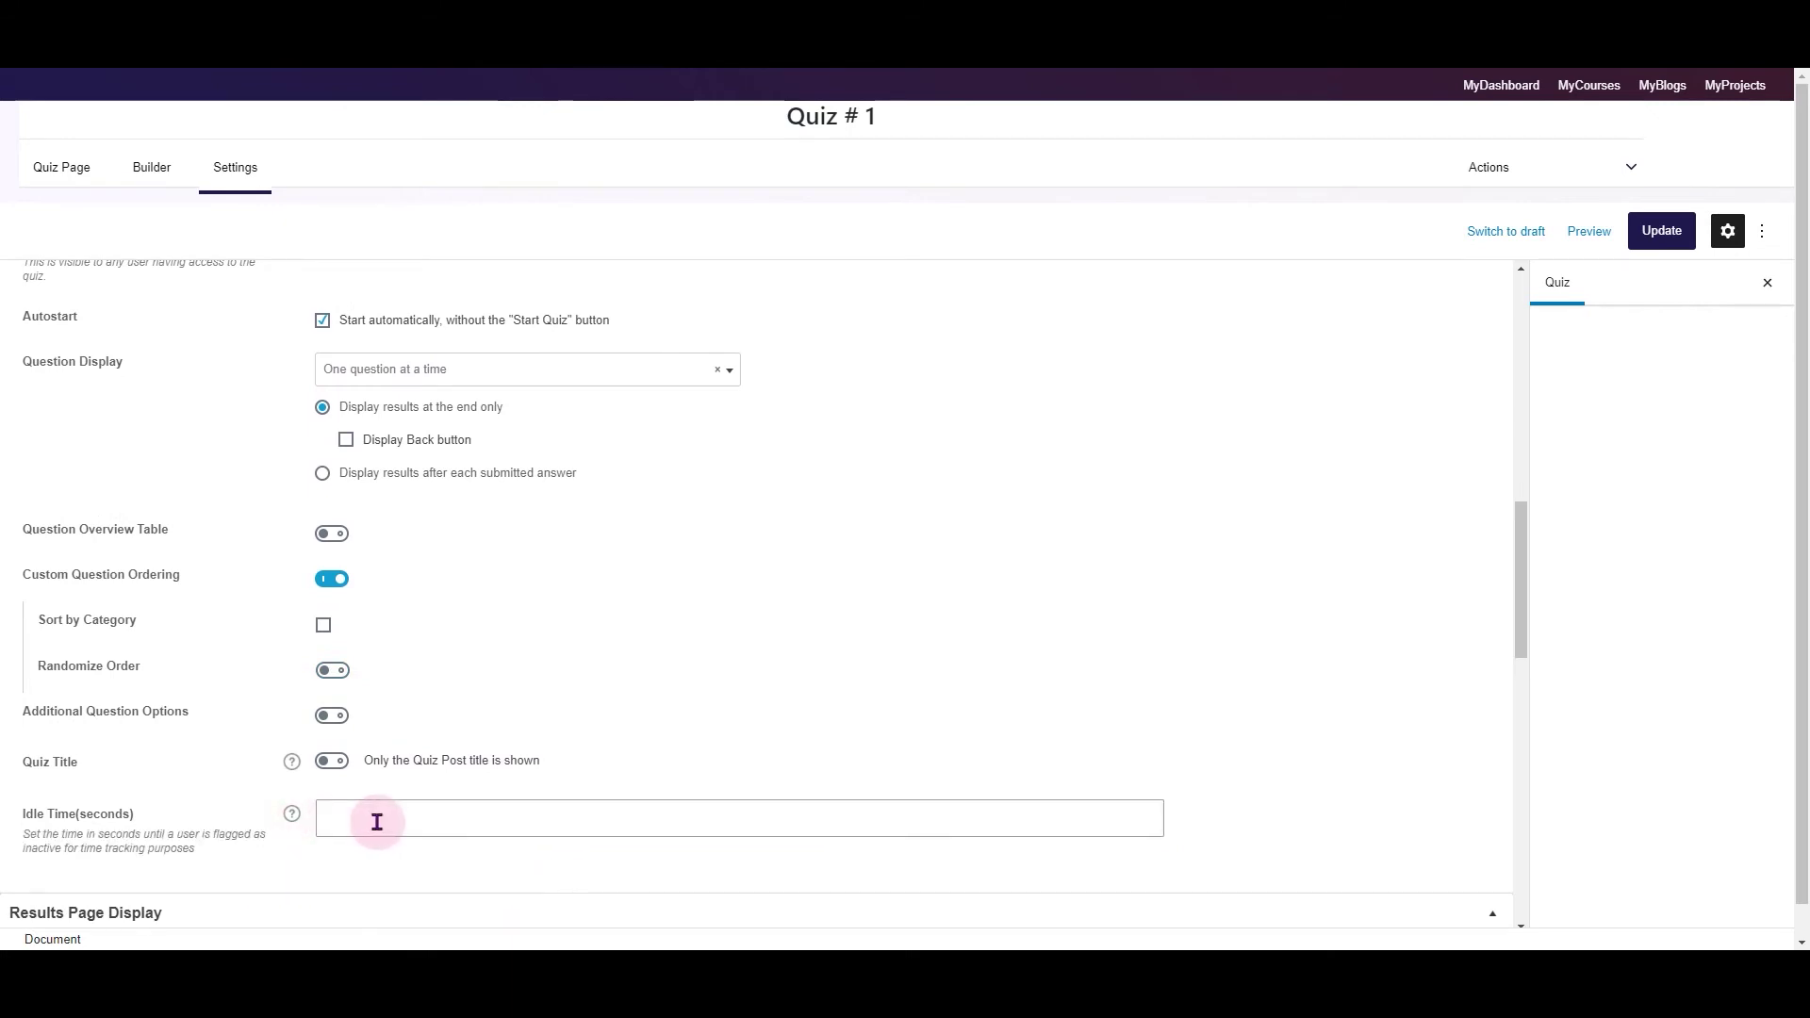
# Show the help for Result Message(s) under Results Page Display and enable the option to reveal its message editor.
pyautogui.click(377, 822)
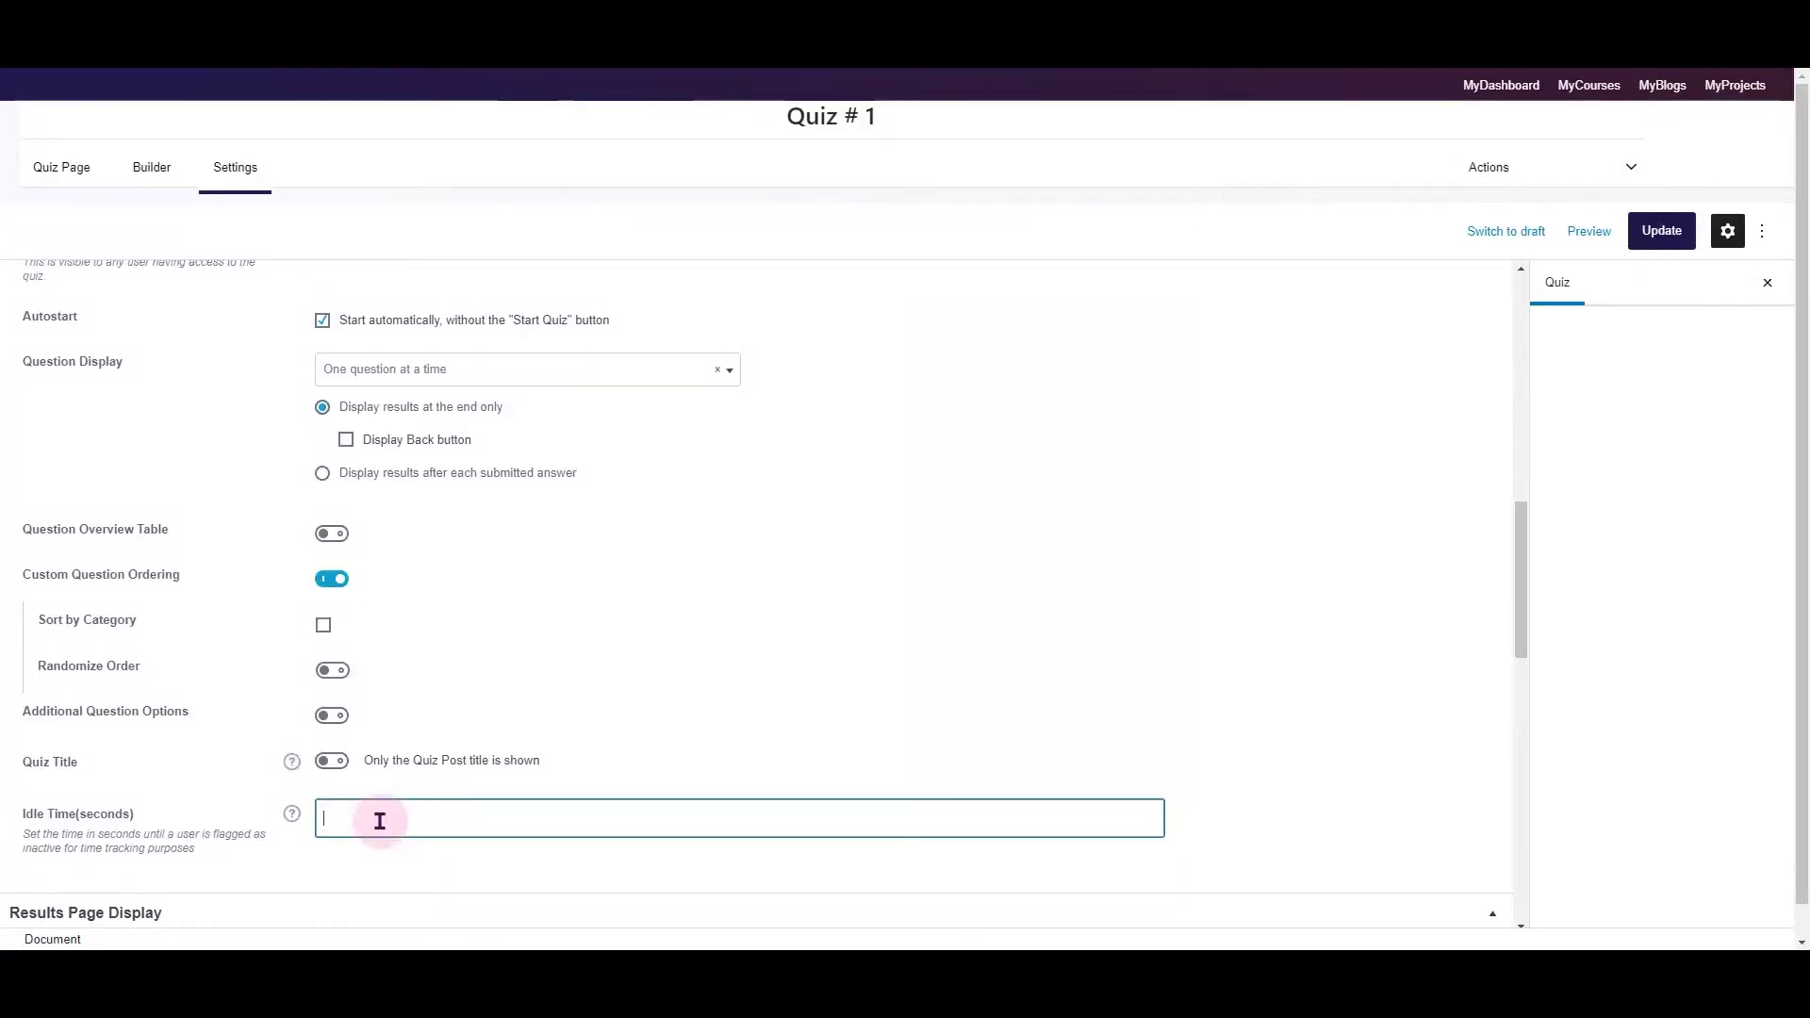
pyautogui.scroll(-7, 380, 822)
pyautogui.scroll(1, 216, 471)
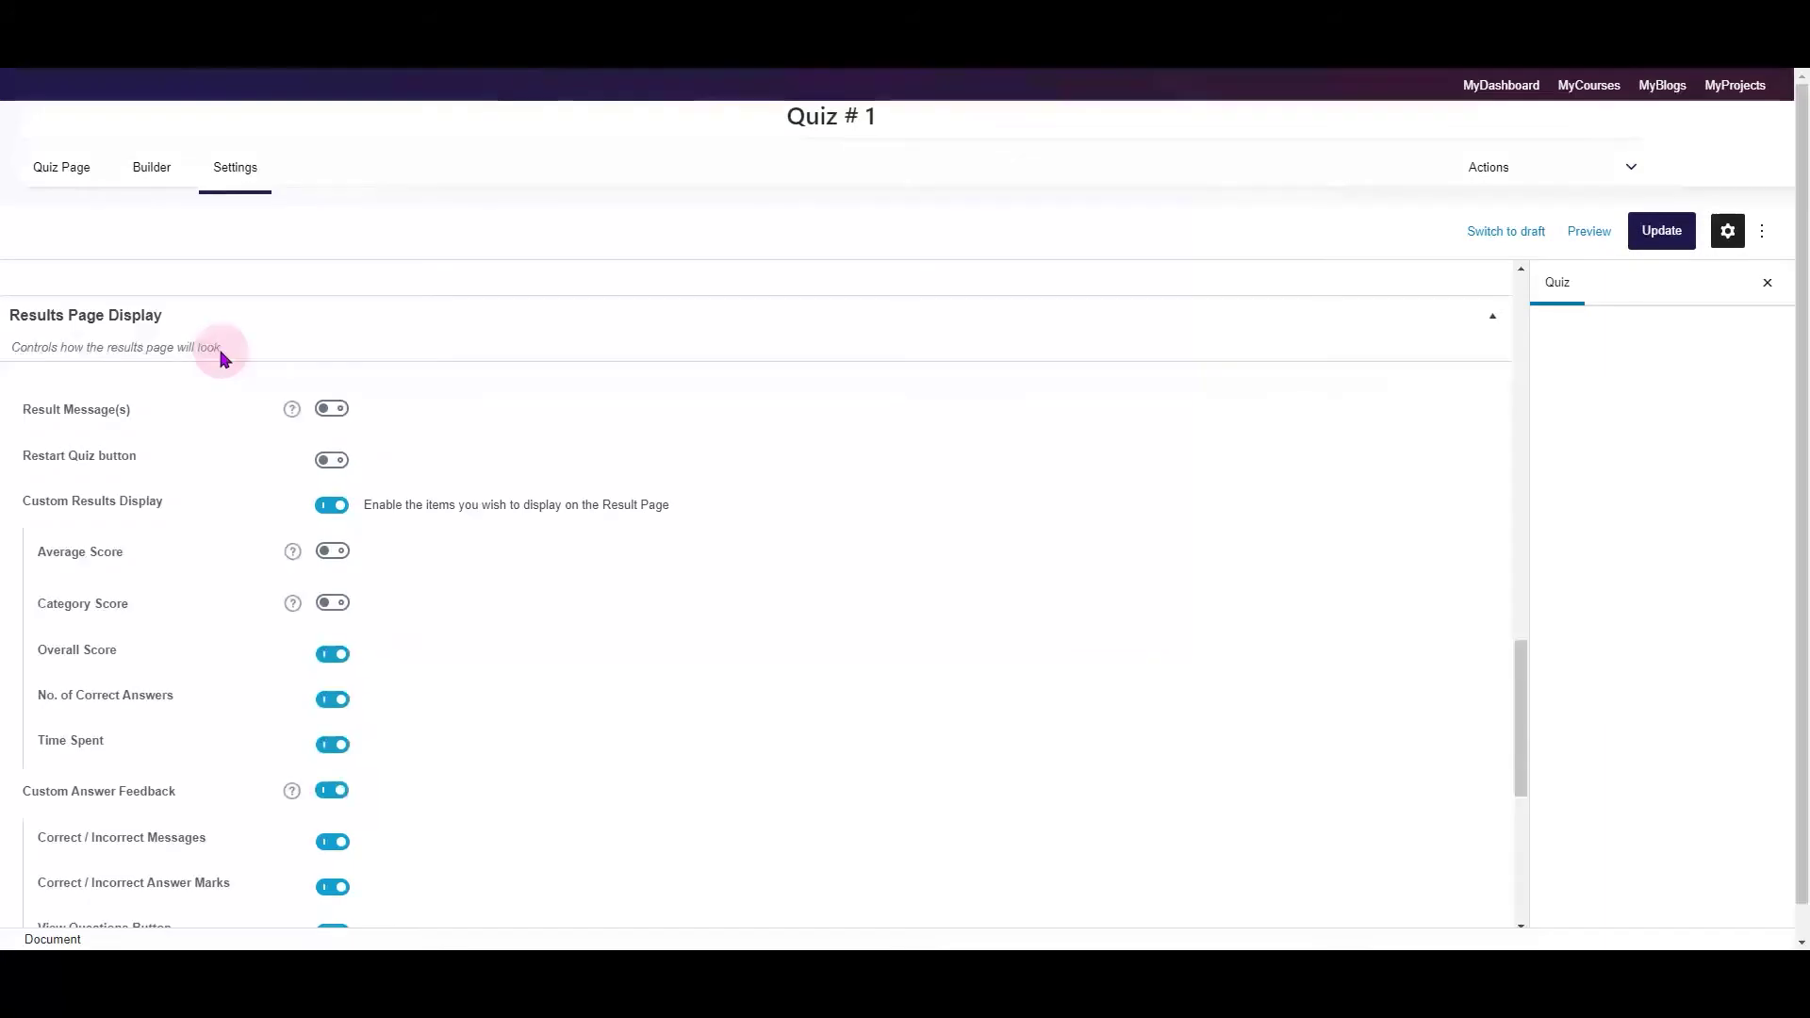
pyautogui.click(293, 410)
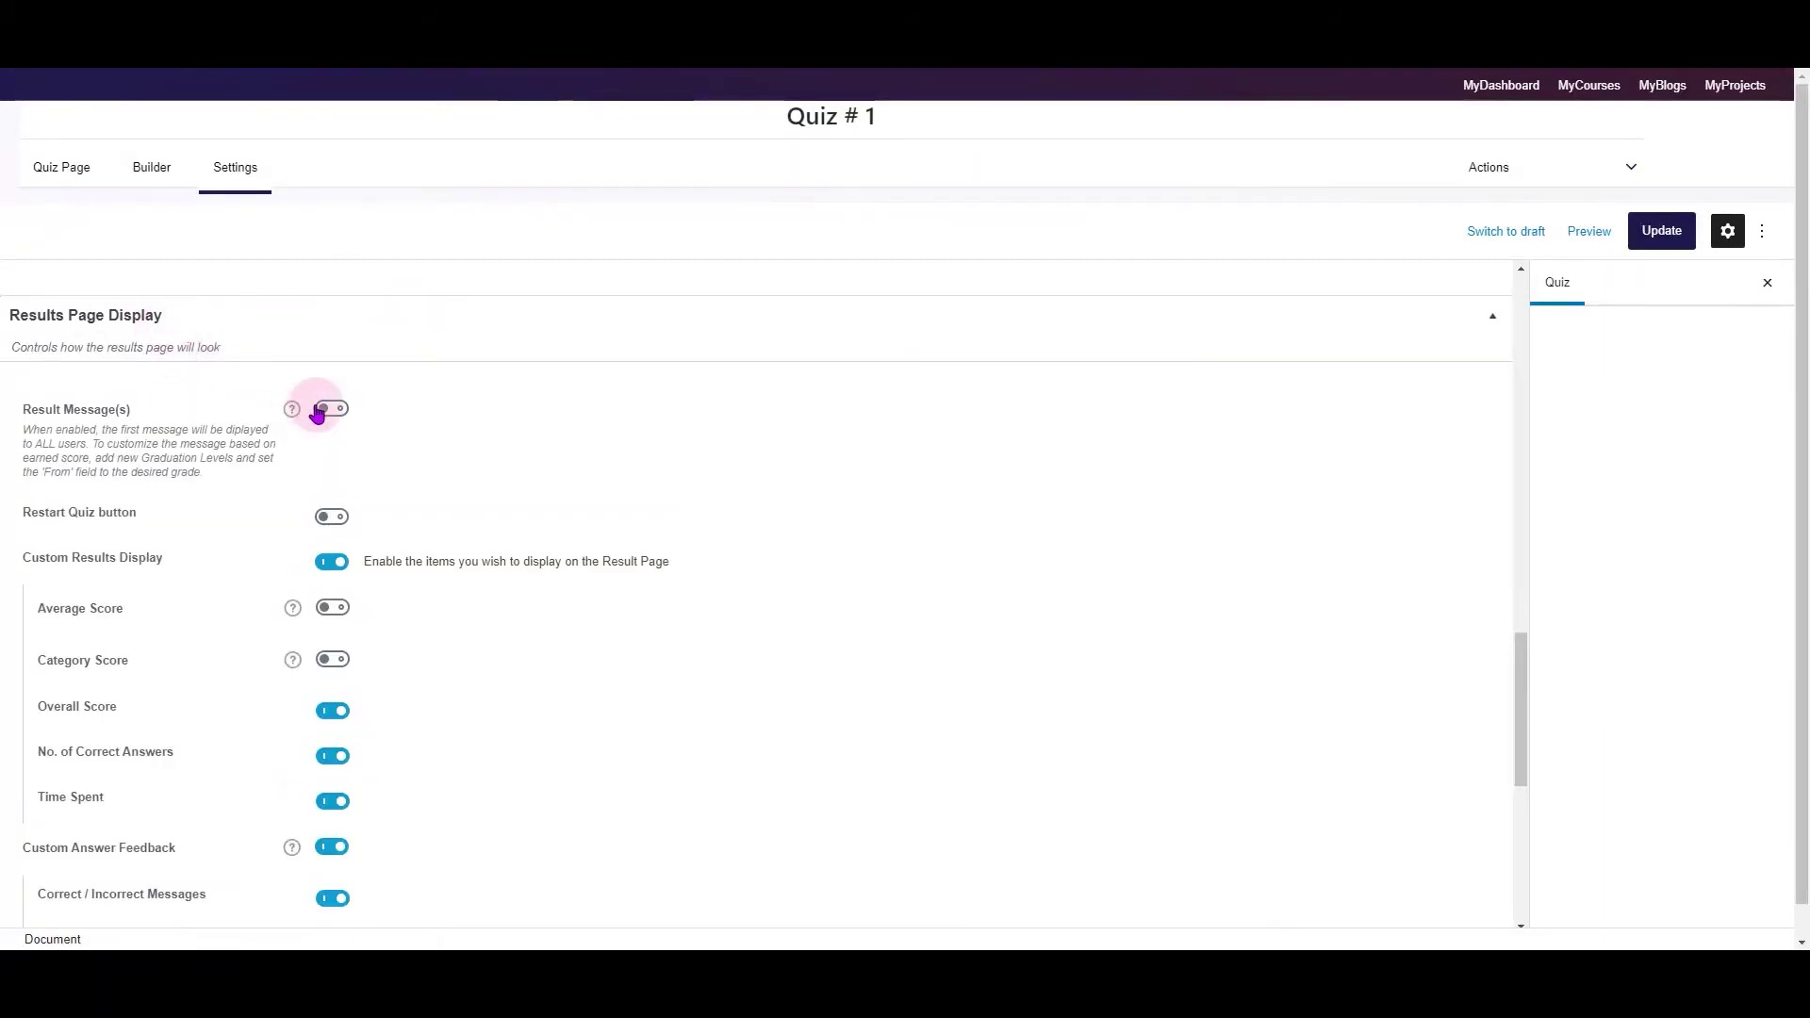
pyautogui.click(330, 409)
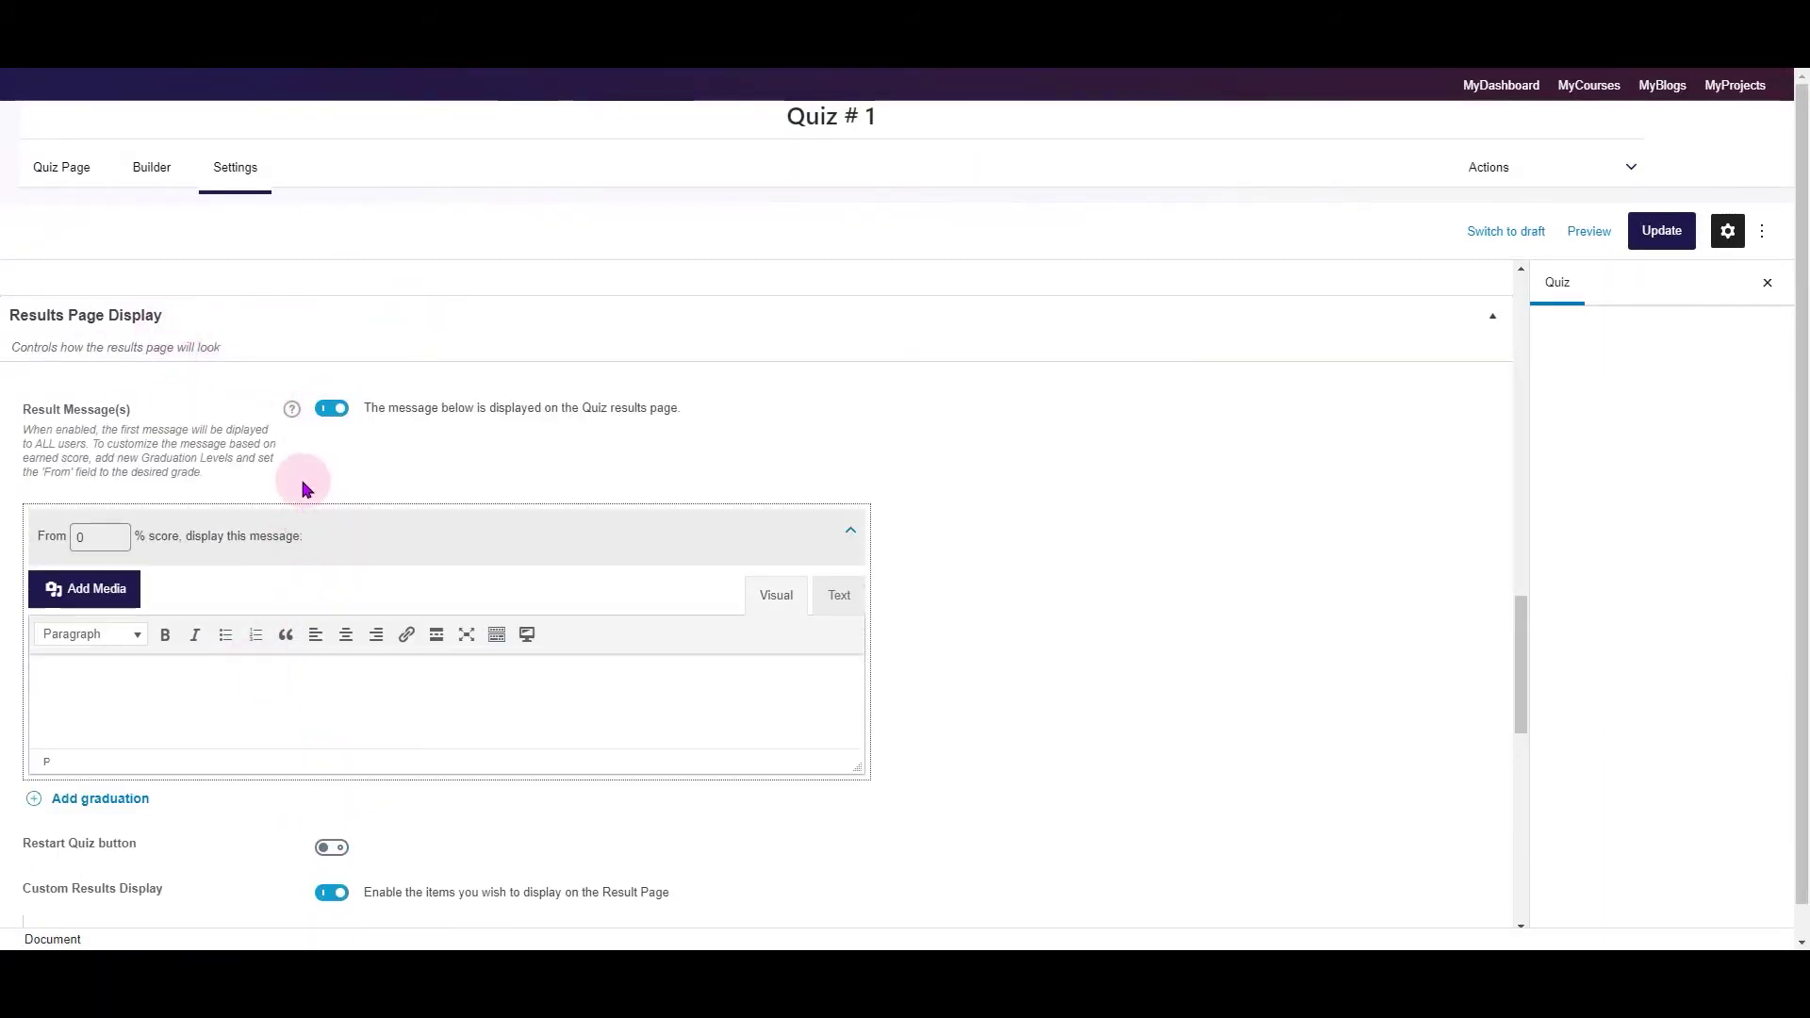
pyautogui.scroll(-3, 256, 632)
pyautogui.scroll(-1, 262, 650)
pyautogui.scroll(3, 257, 650)
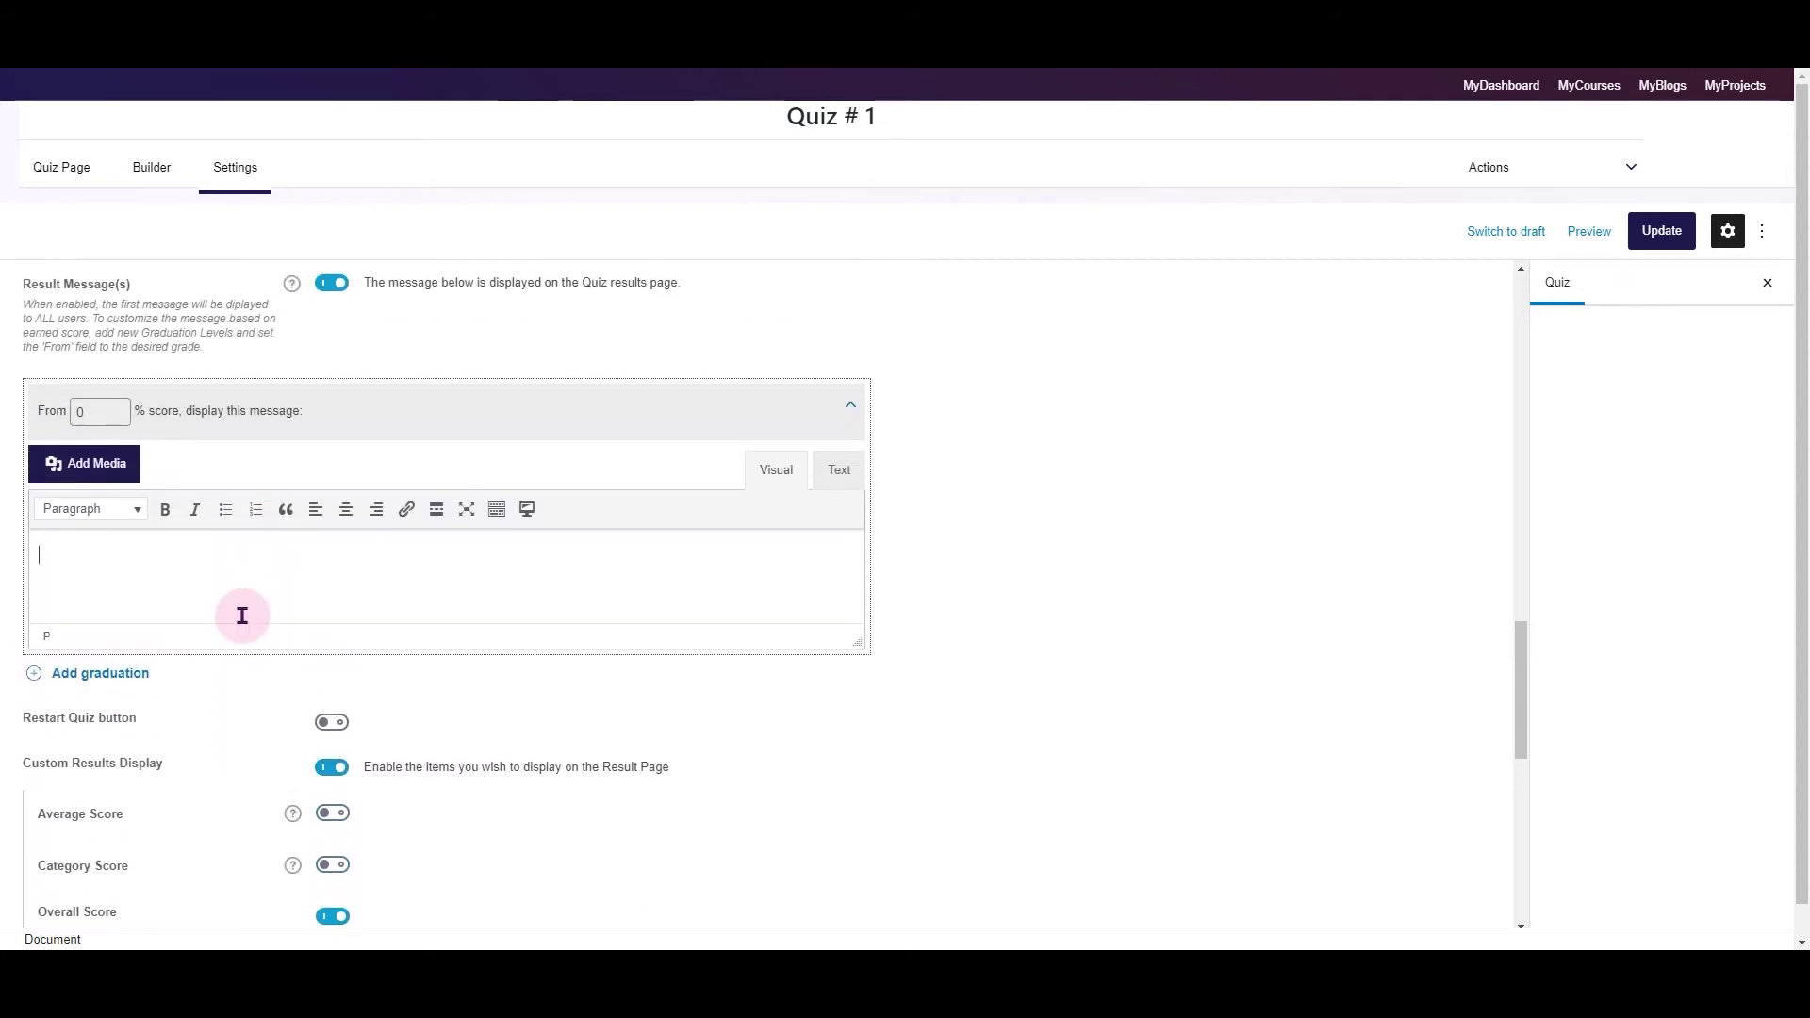
# Try adding a second graduation level to the result messages, delete it, and turn Result Message(s) back off.
pyautogui.click(104, 679)
pyautogui.scroll(-2, 156, 687)
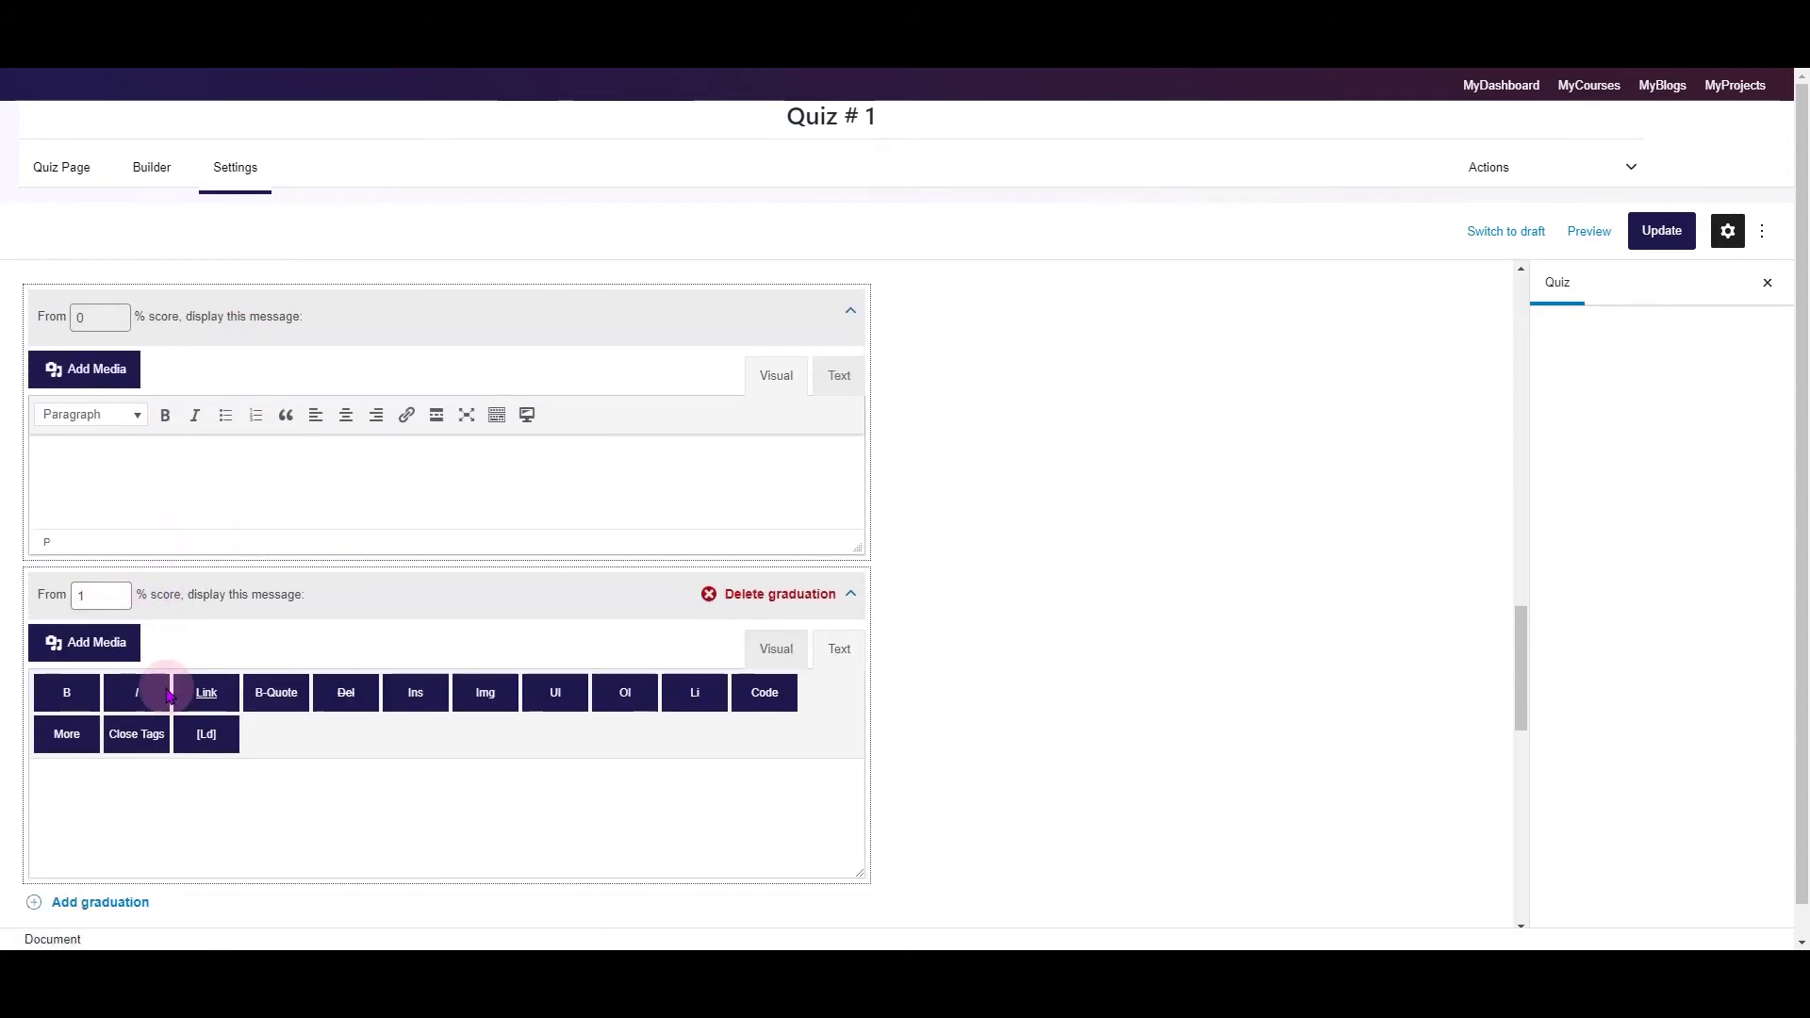
pyautogui.click(739, 563)
pyautogui.scroll(2, 381, 747)
pyautogui.click(331, 346)
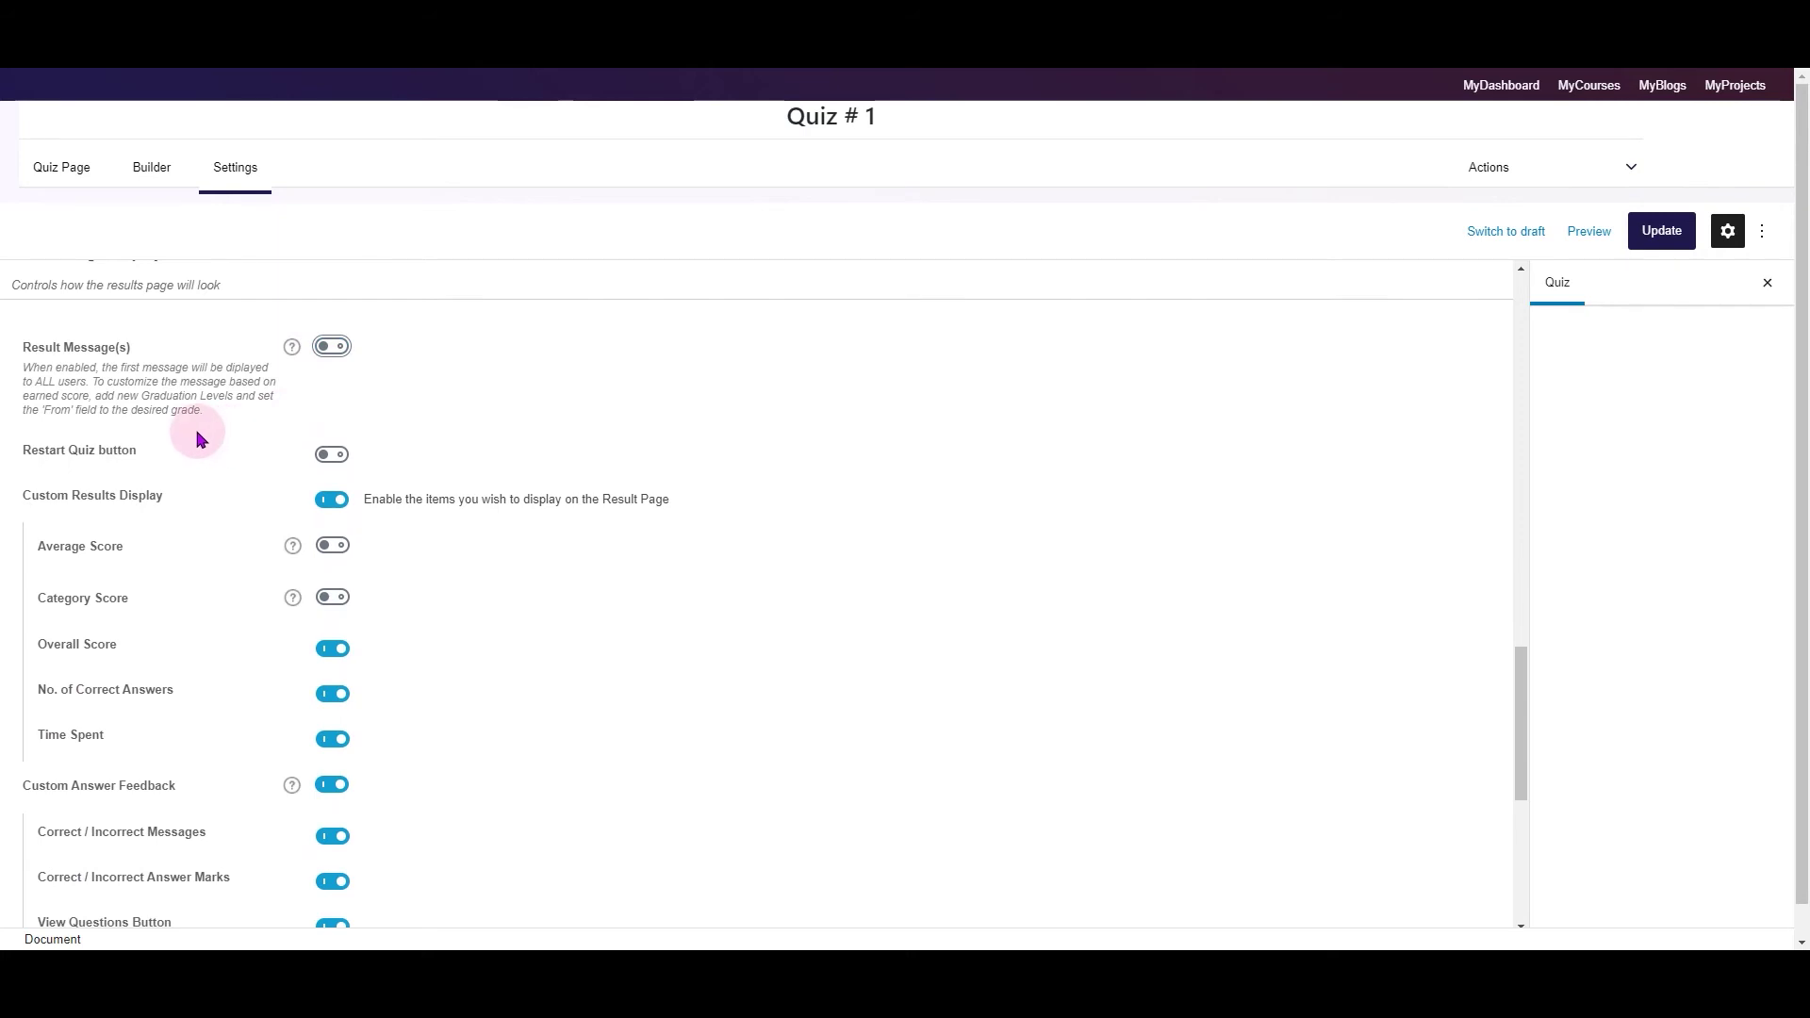
# Try the Restart Quiz button, Average Score and Category Score options, showing the help for both scores, and leave all three off.
pyautogui.click(335, 457)
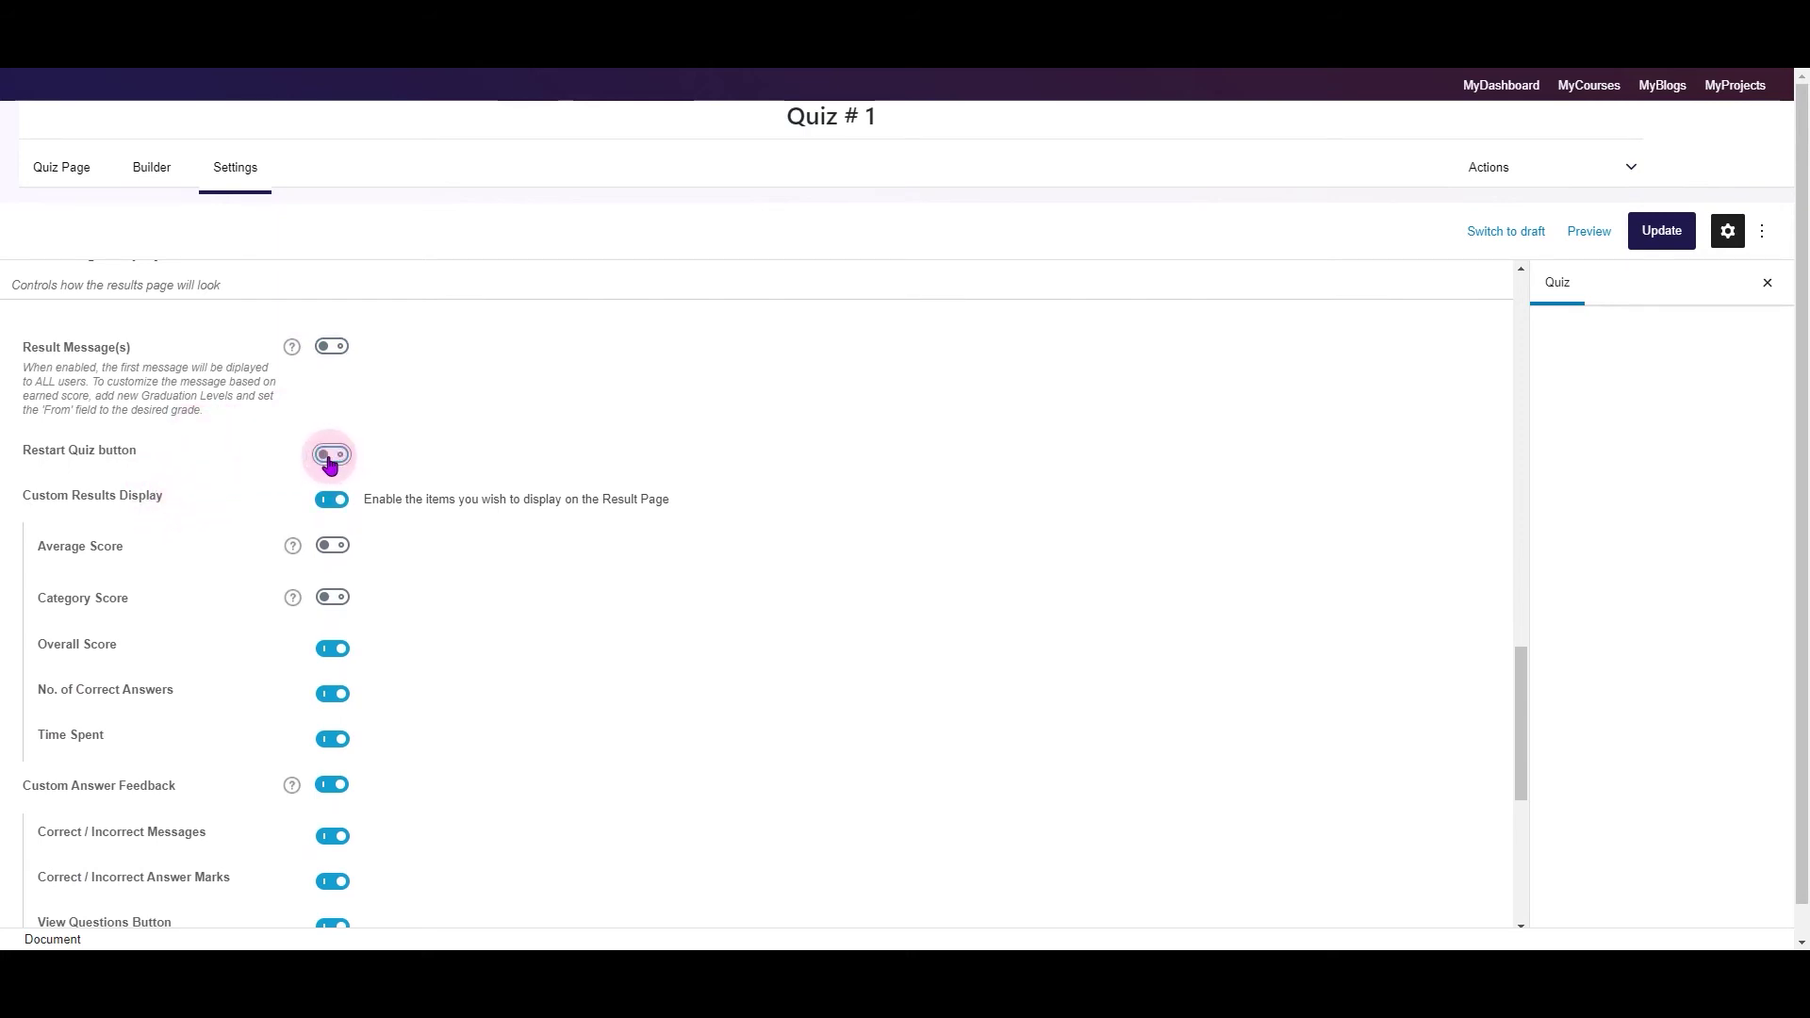
pyautogui.click(334, 502)
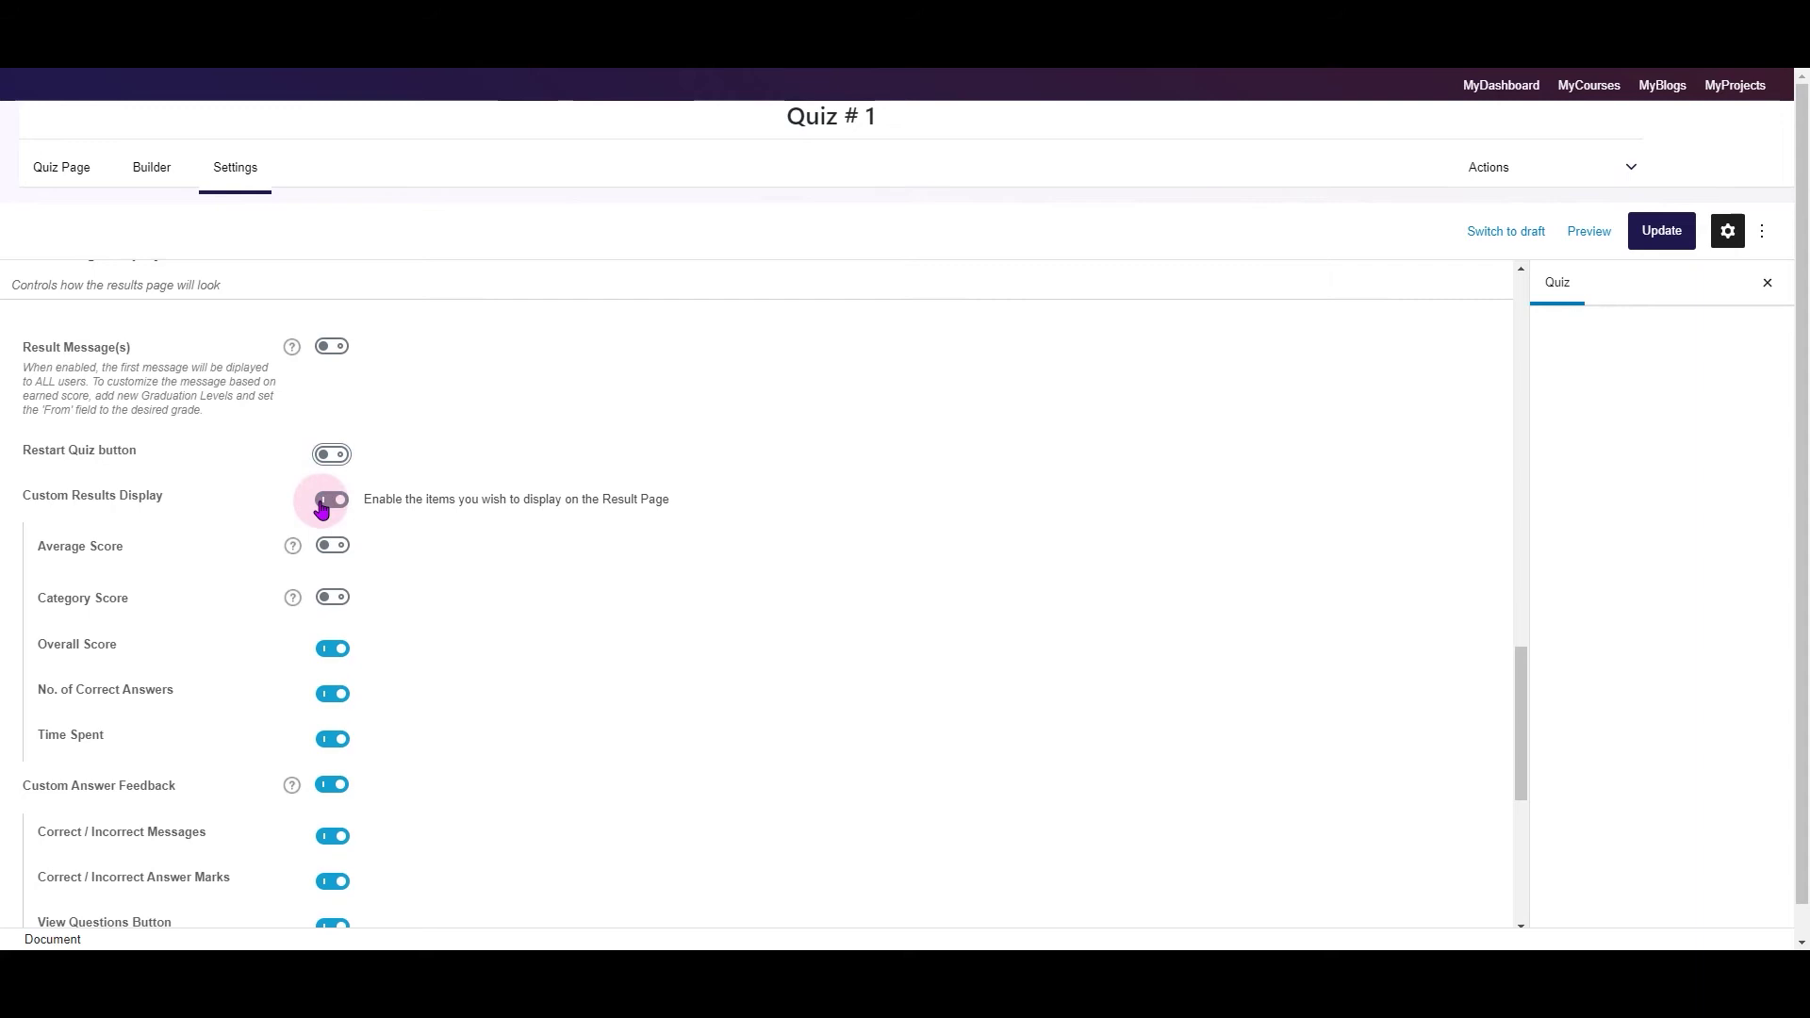
pyautogui.click(293, 546)
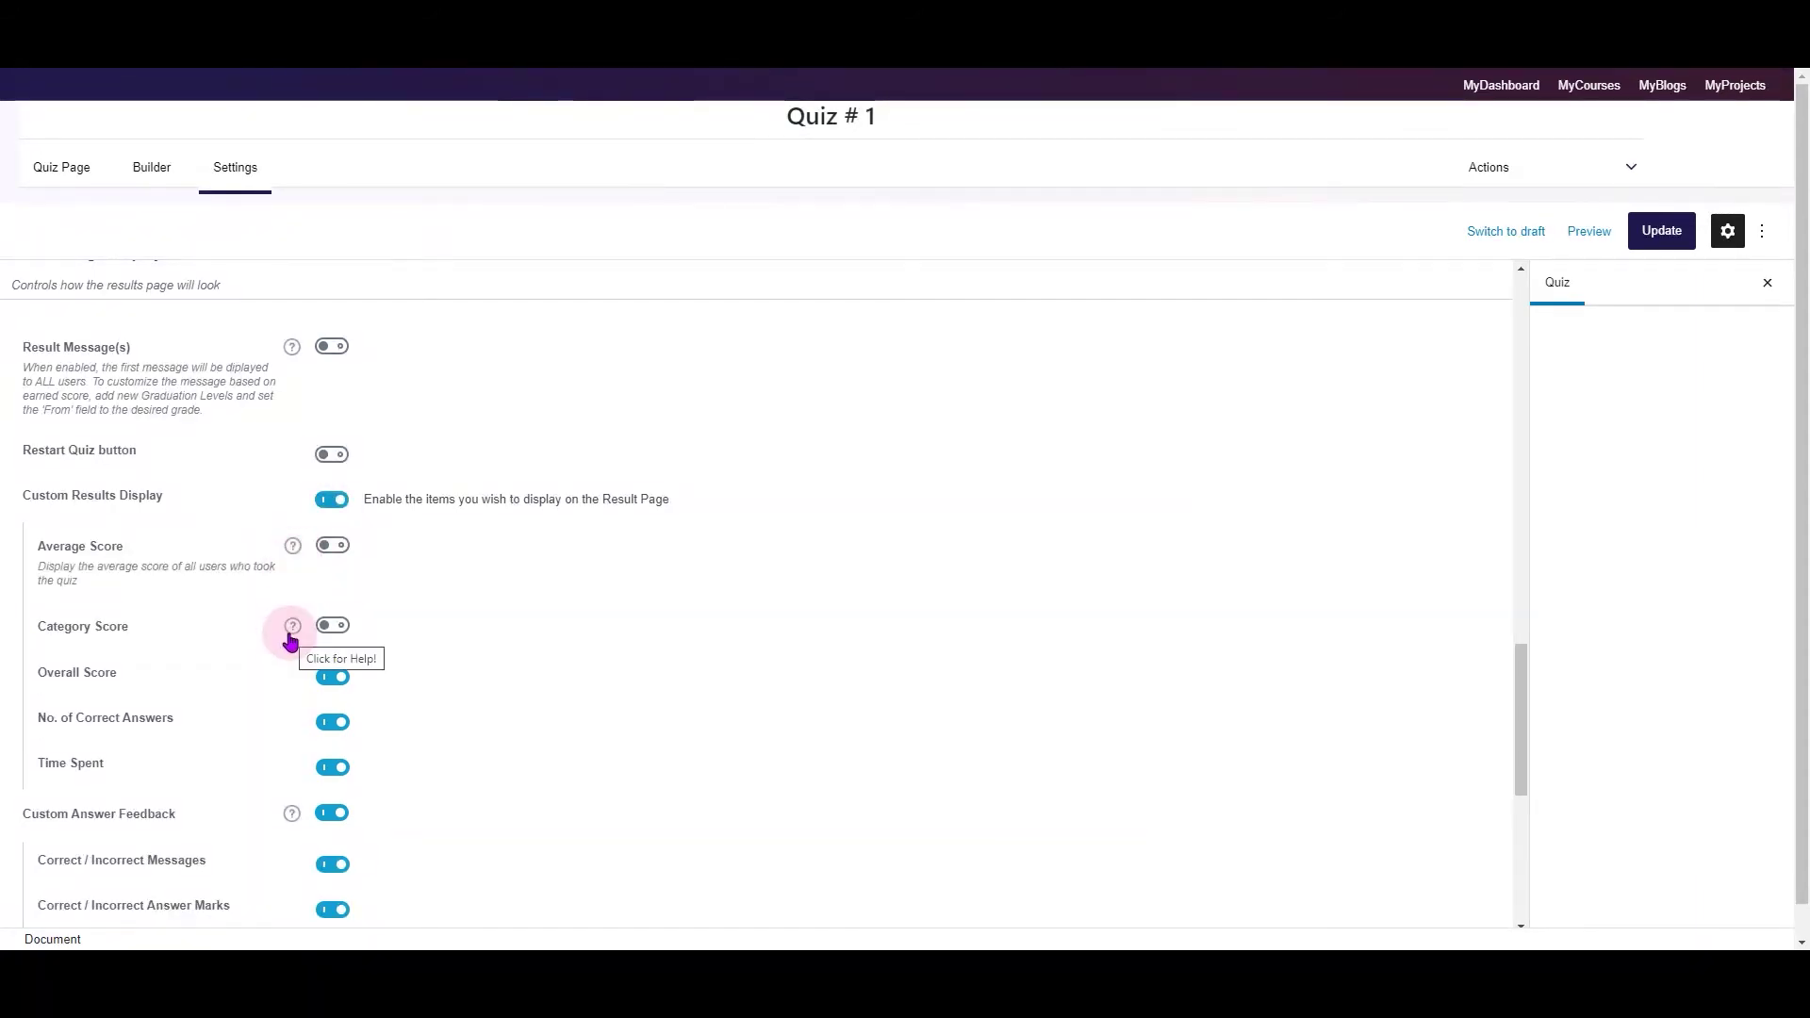
pyautogui.click(331, 545)
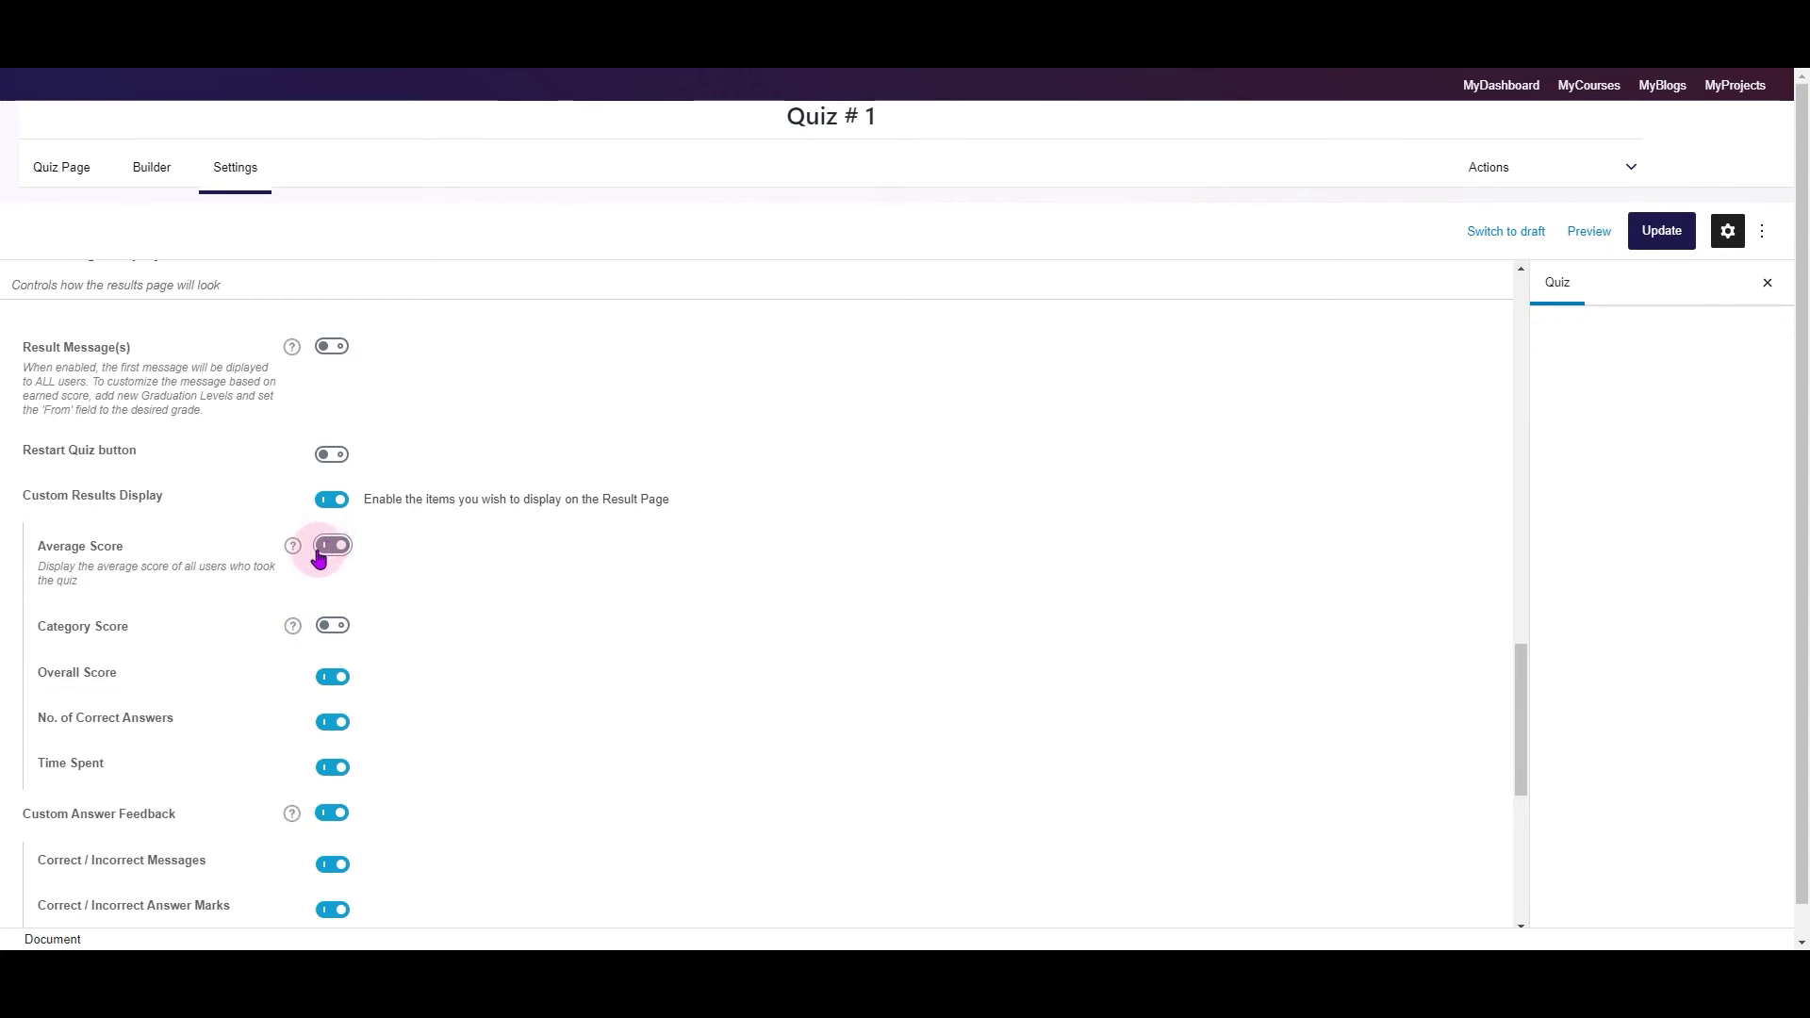
pyautogui.click(315, 556)
pyautogui.scroll(-1, 302, 590)
pyautogui.click(332, 594)
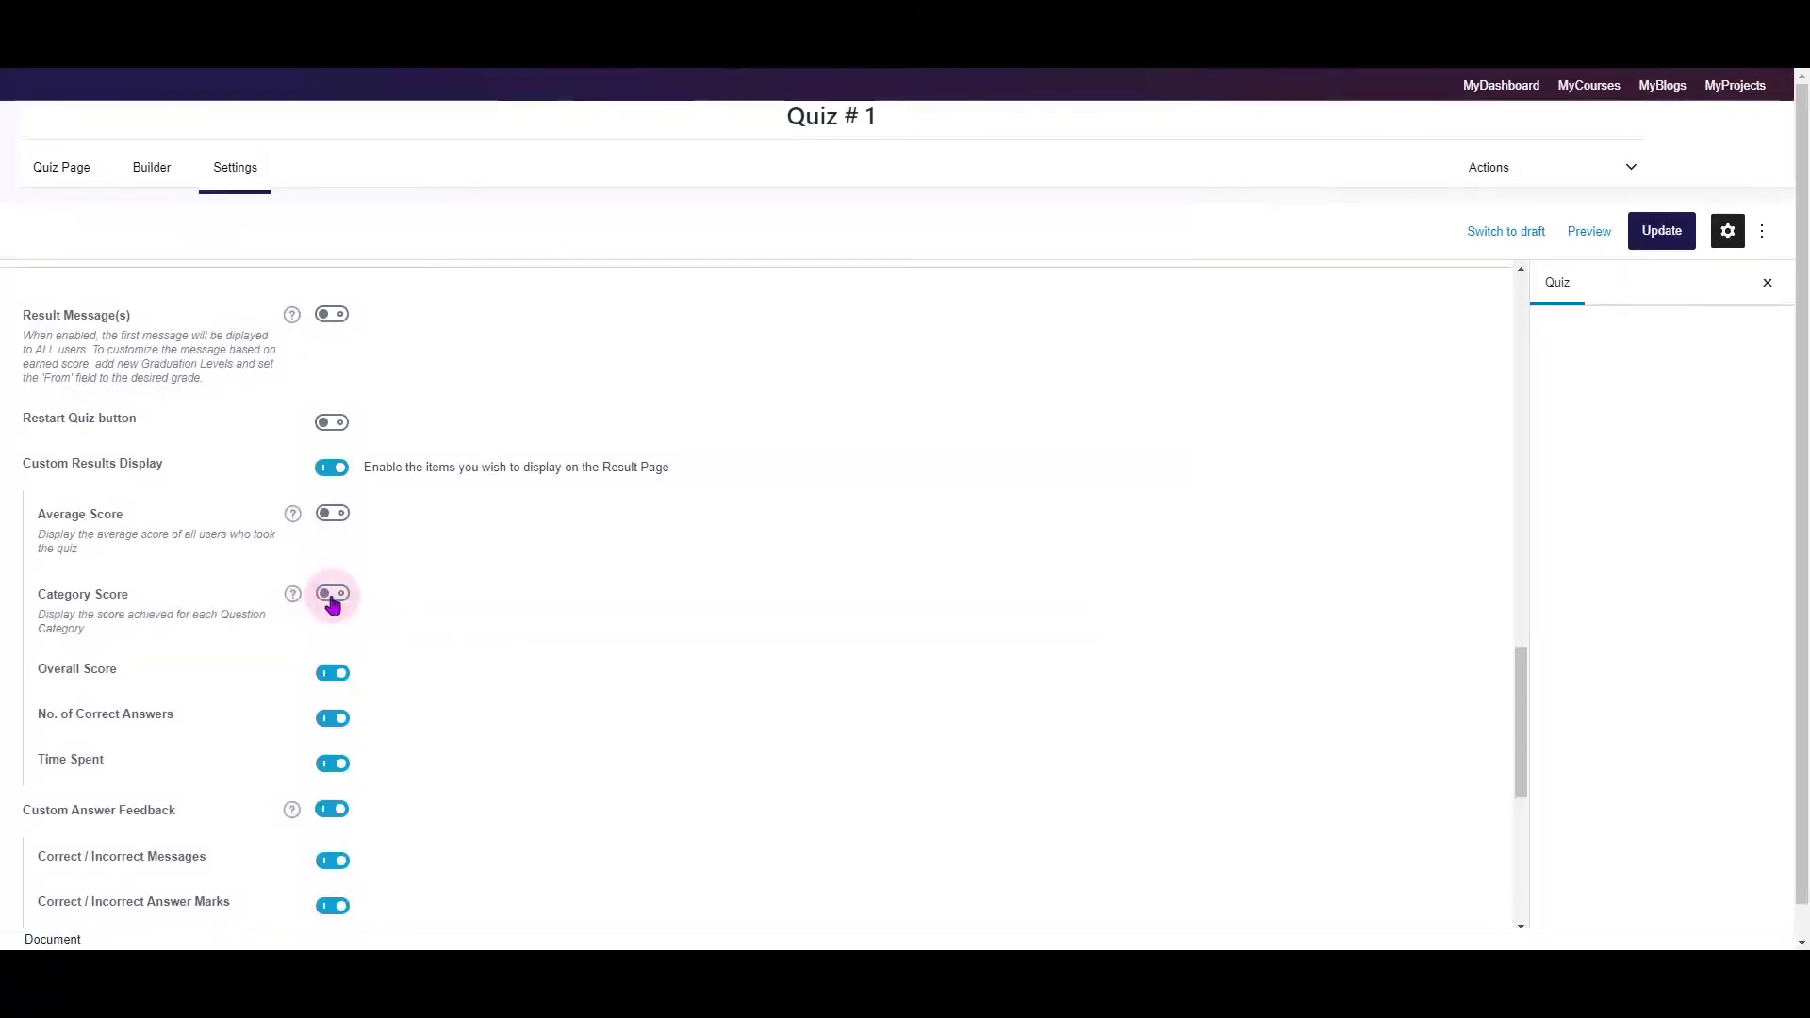
# Turn off Custom Results Display, show the Custom Answer Feedback help, and turn that option off too.
pyautogui.click(332, 467)
pyautogui.click(292, 514)
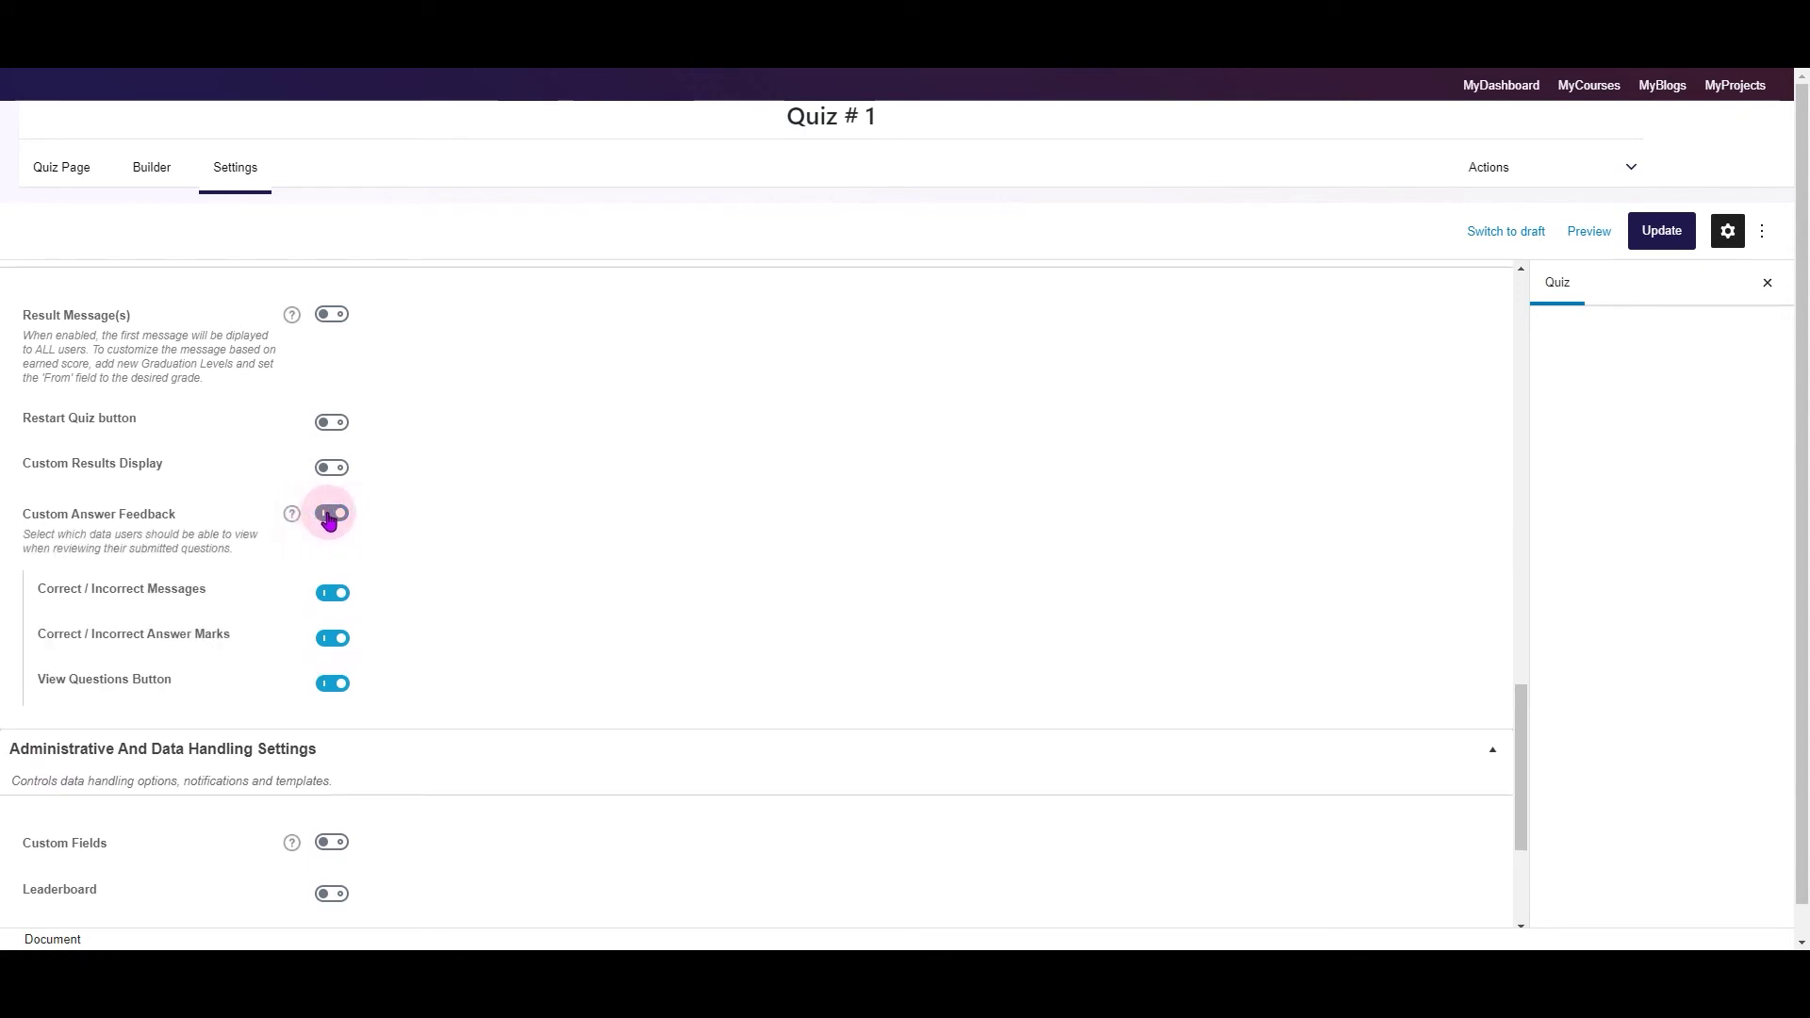
pyautogui.click(329, 592)
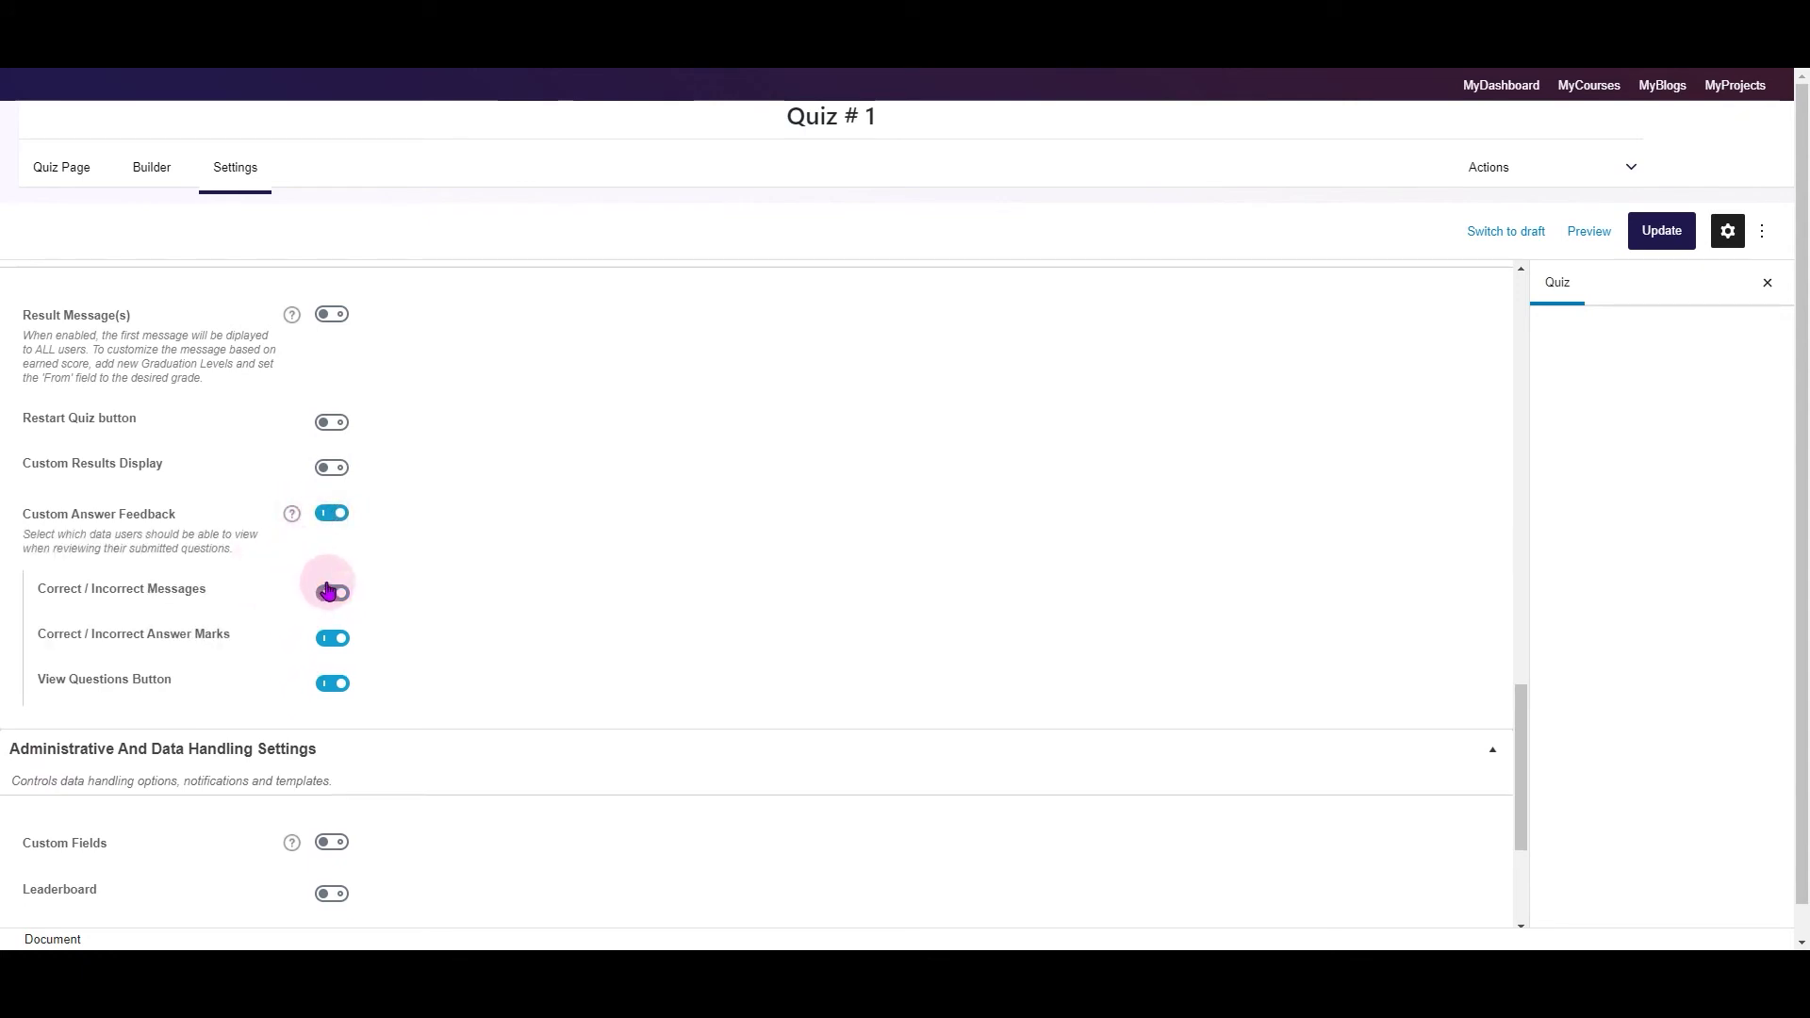
pyautogui.click(339, 518)
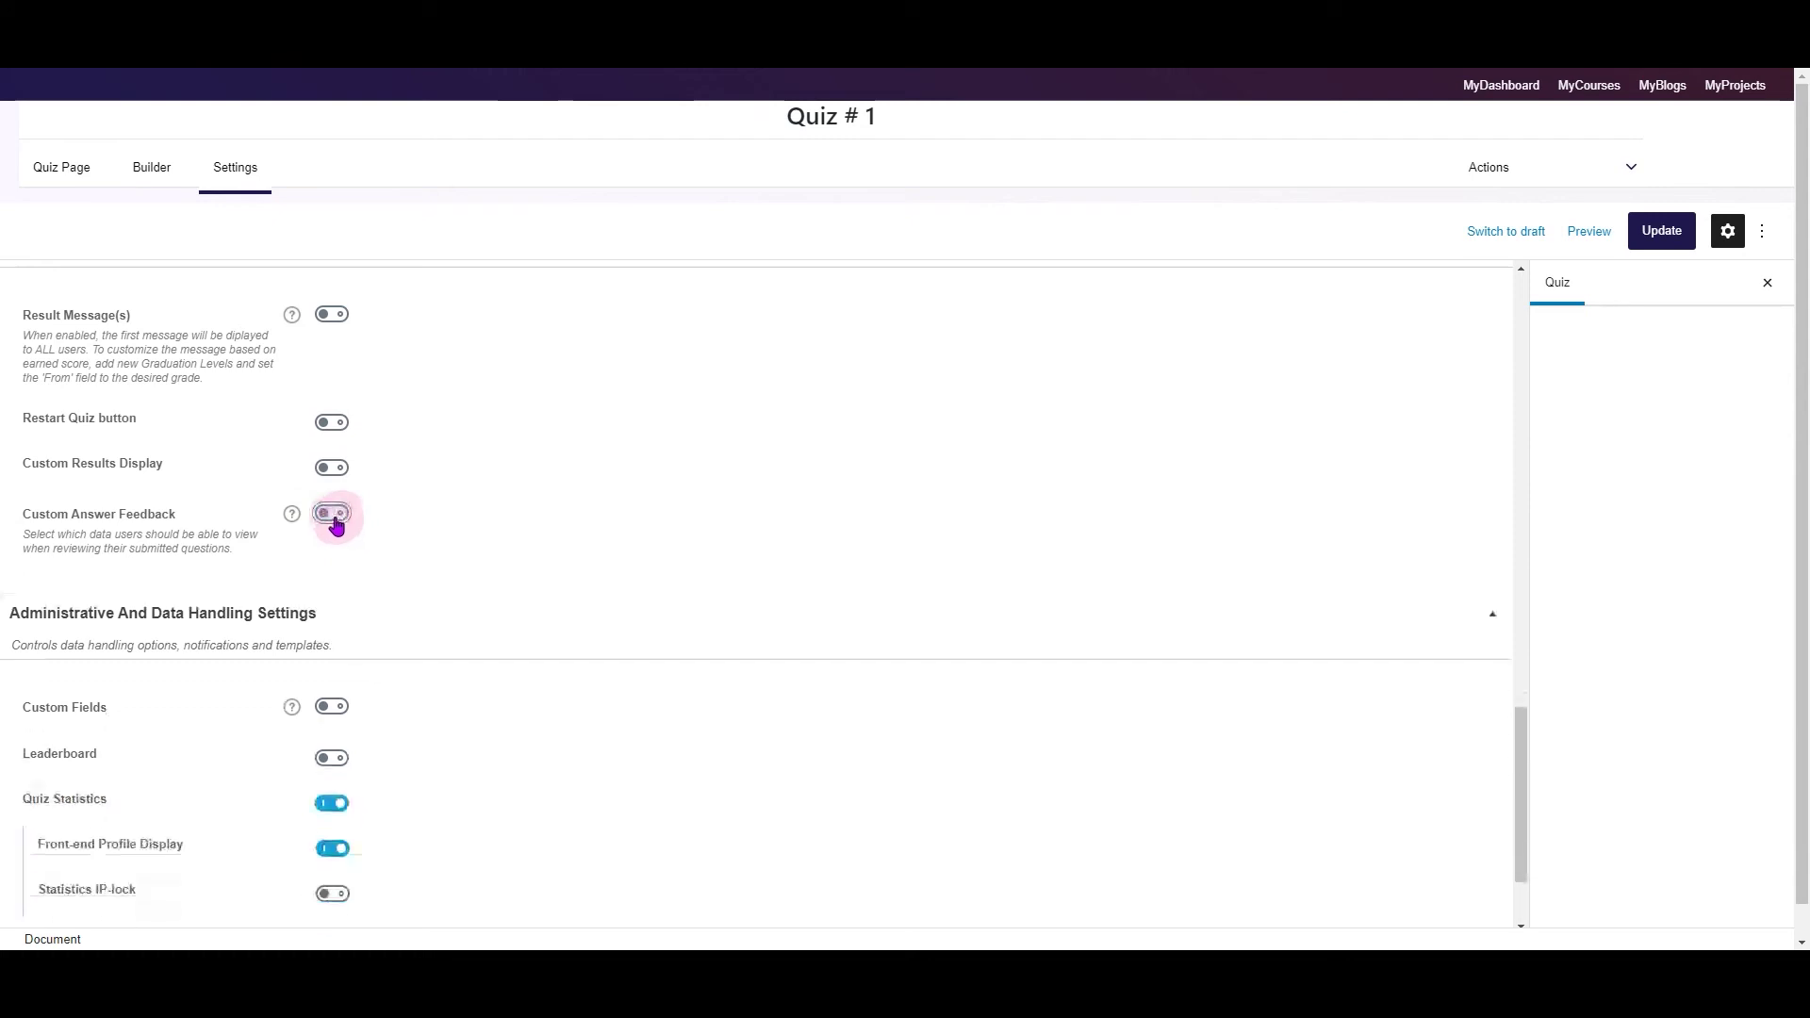
# Show the Custom Fields help in Administrative And Data Handling Settings, try the option, and turn it back off.
pyautogui.scroll(-2, 338, 528)
pyautogui.click(345, 564)
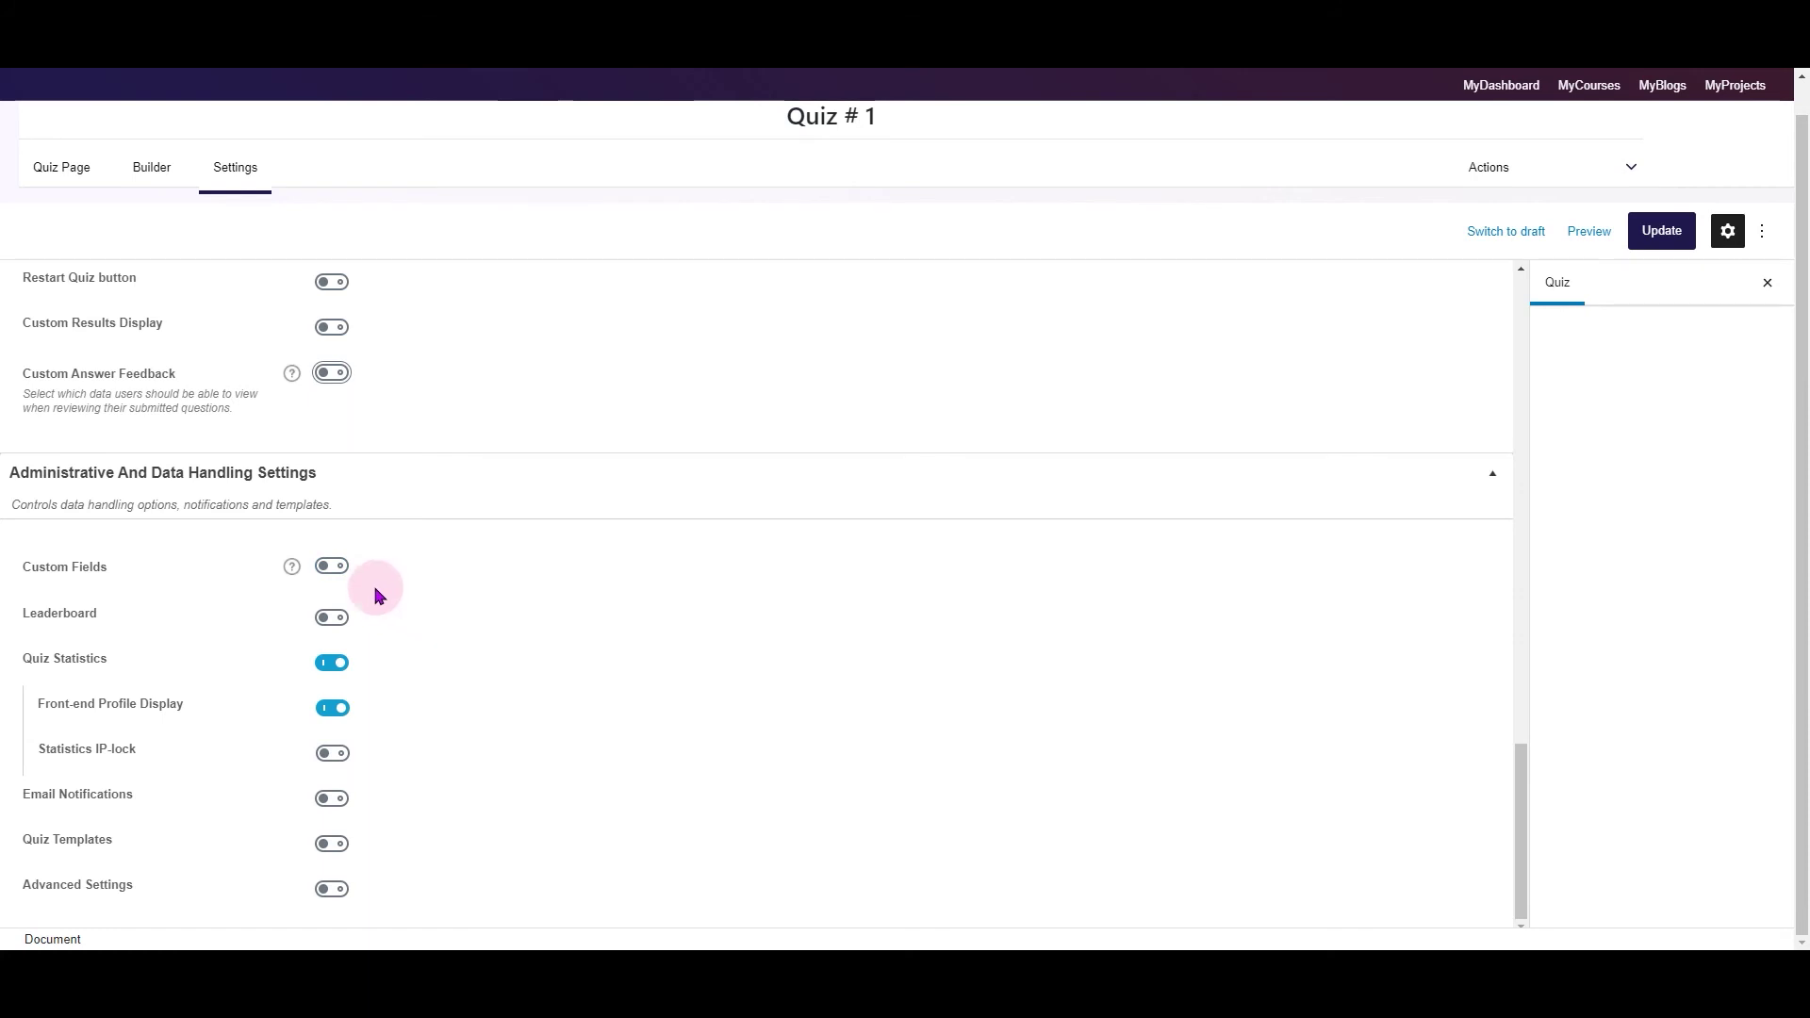
pyautogui.click(294, 568)
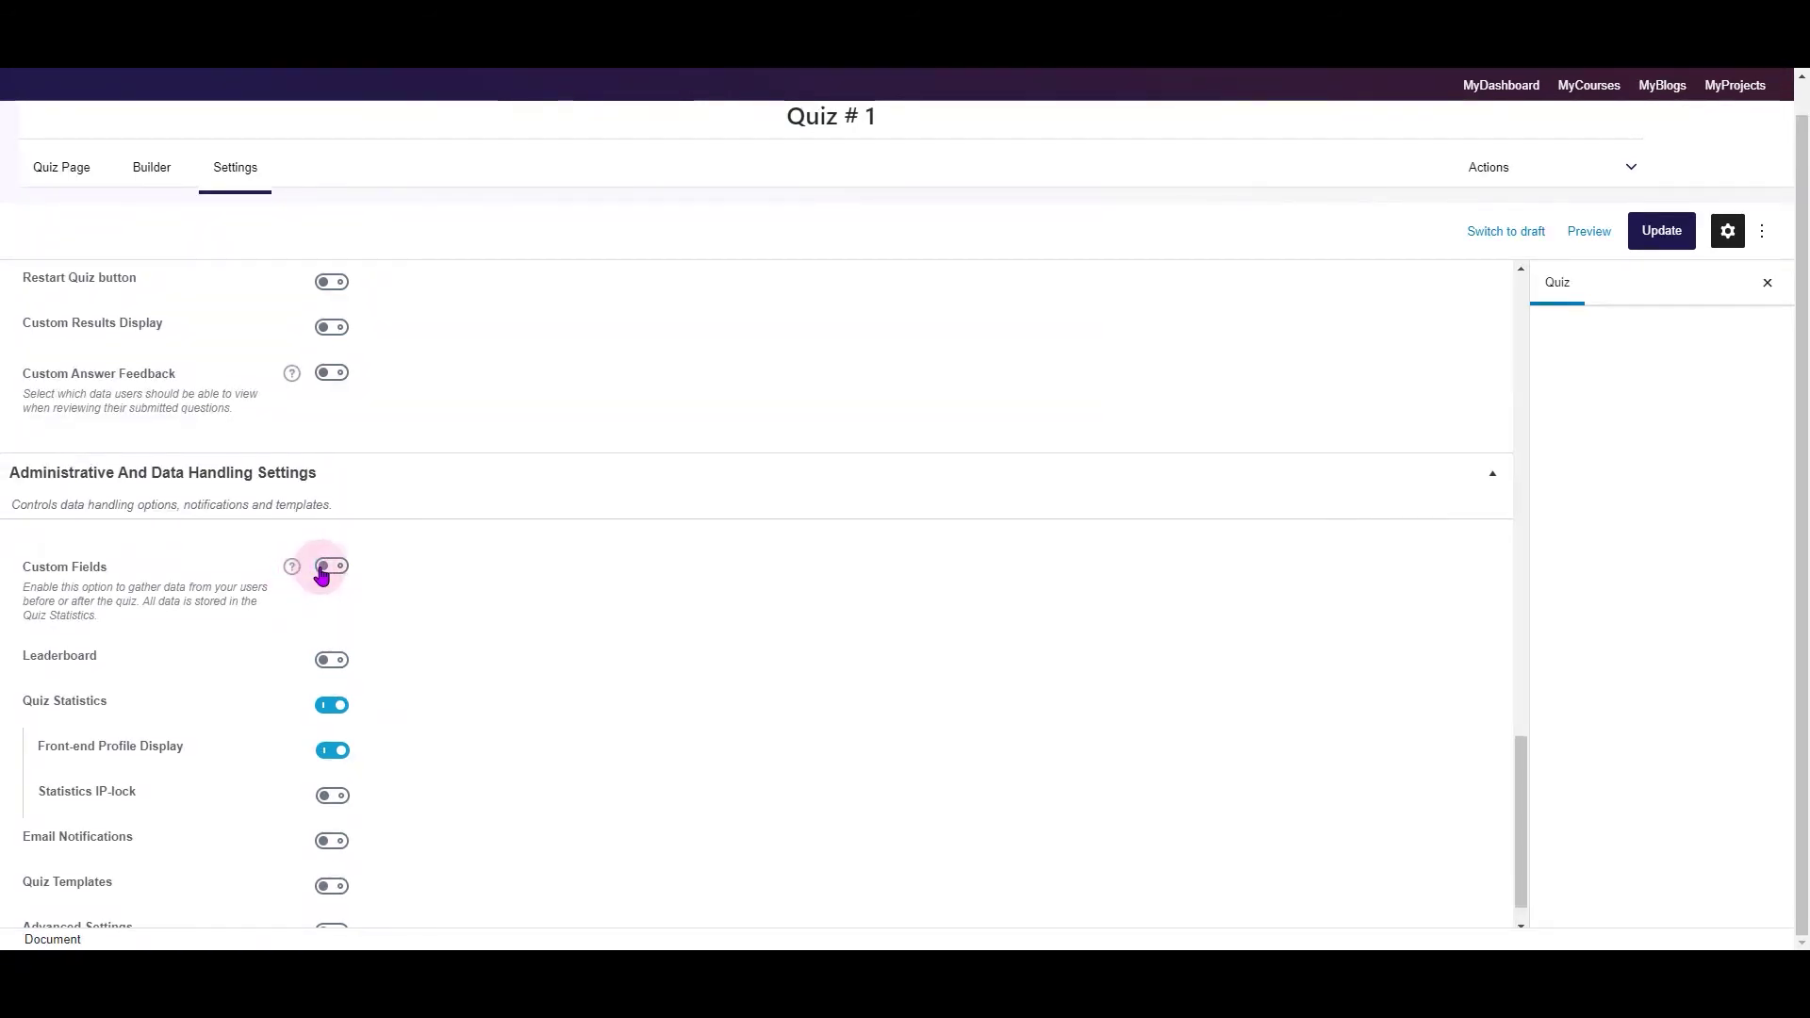
pyautogui.click(325, 568)
pyautogui.scroll(-2, 330, 577)
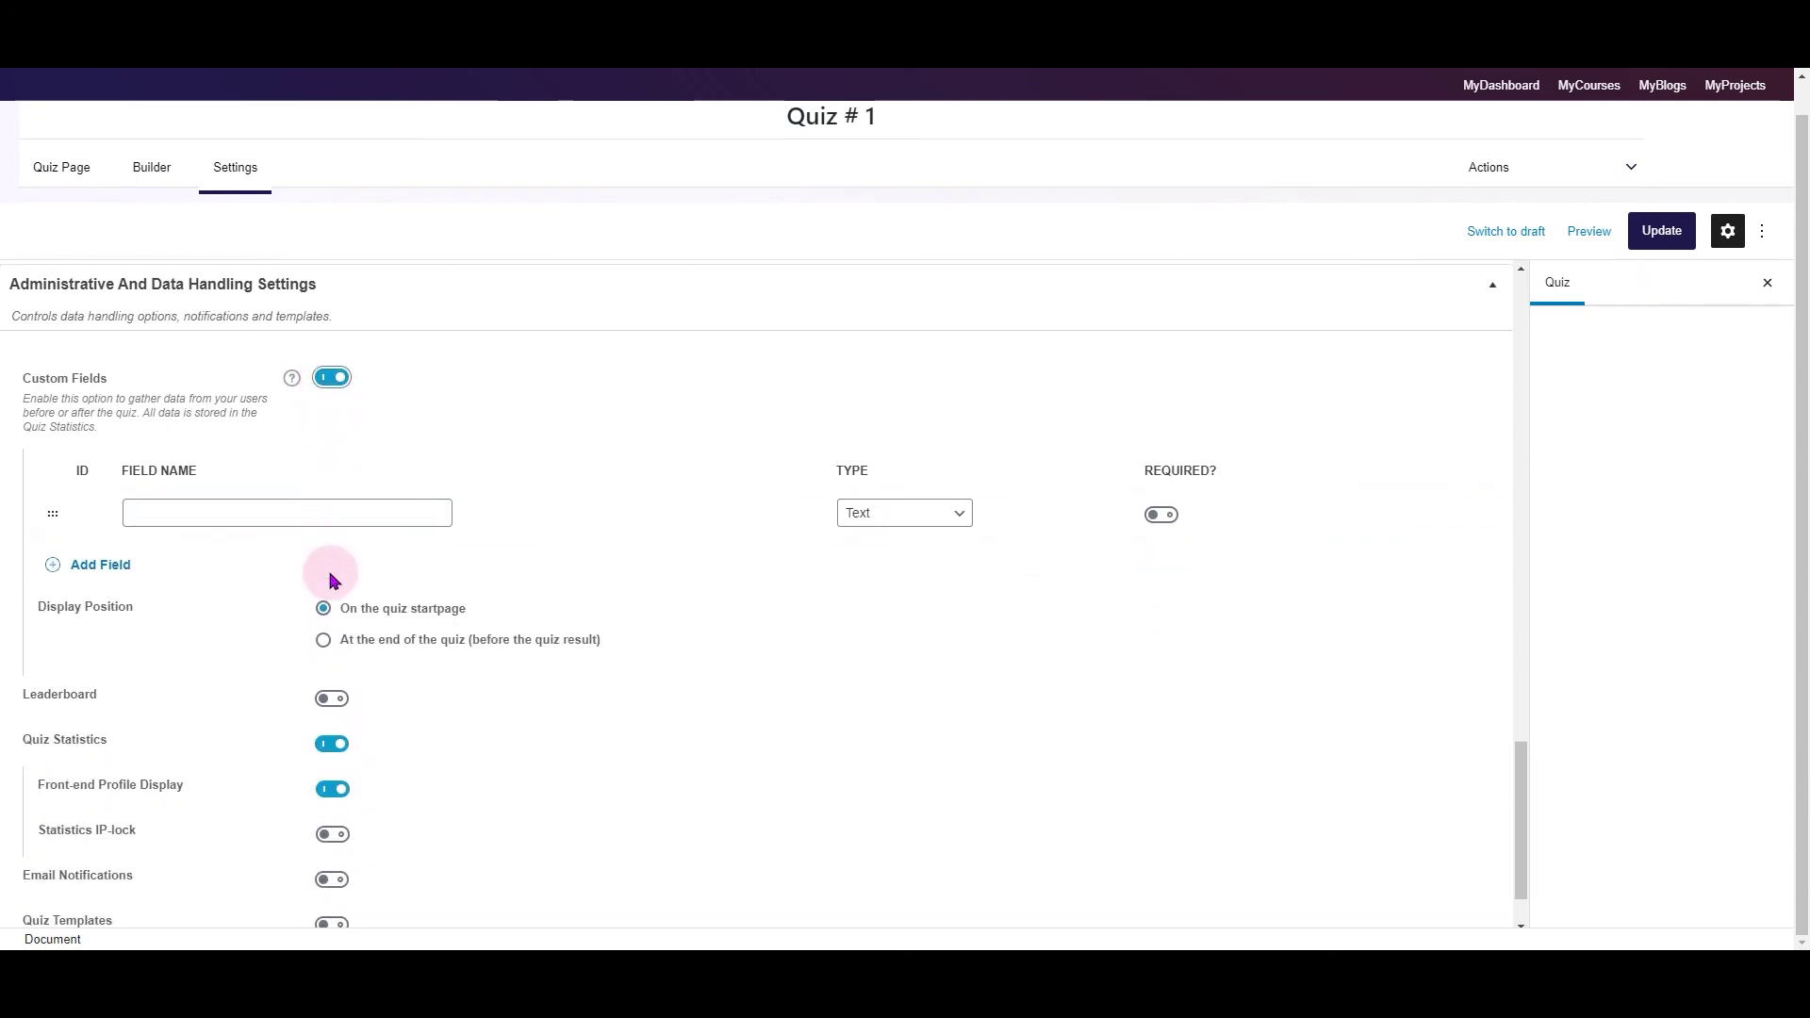
pyautogui.click(332, 377)
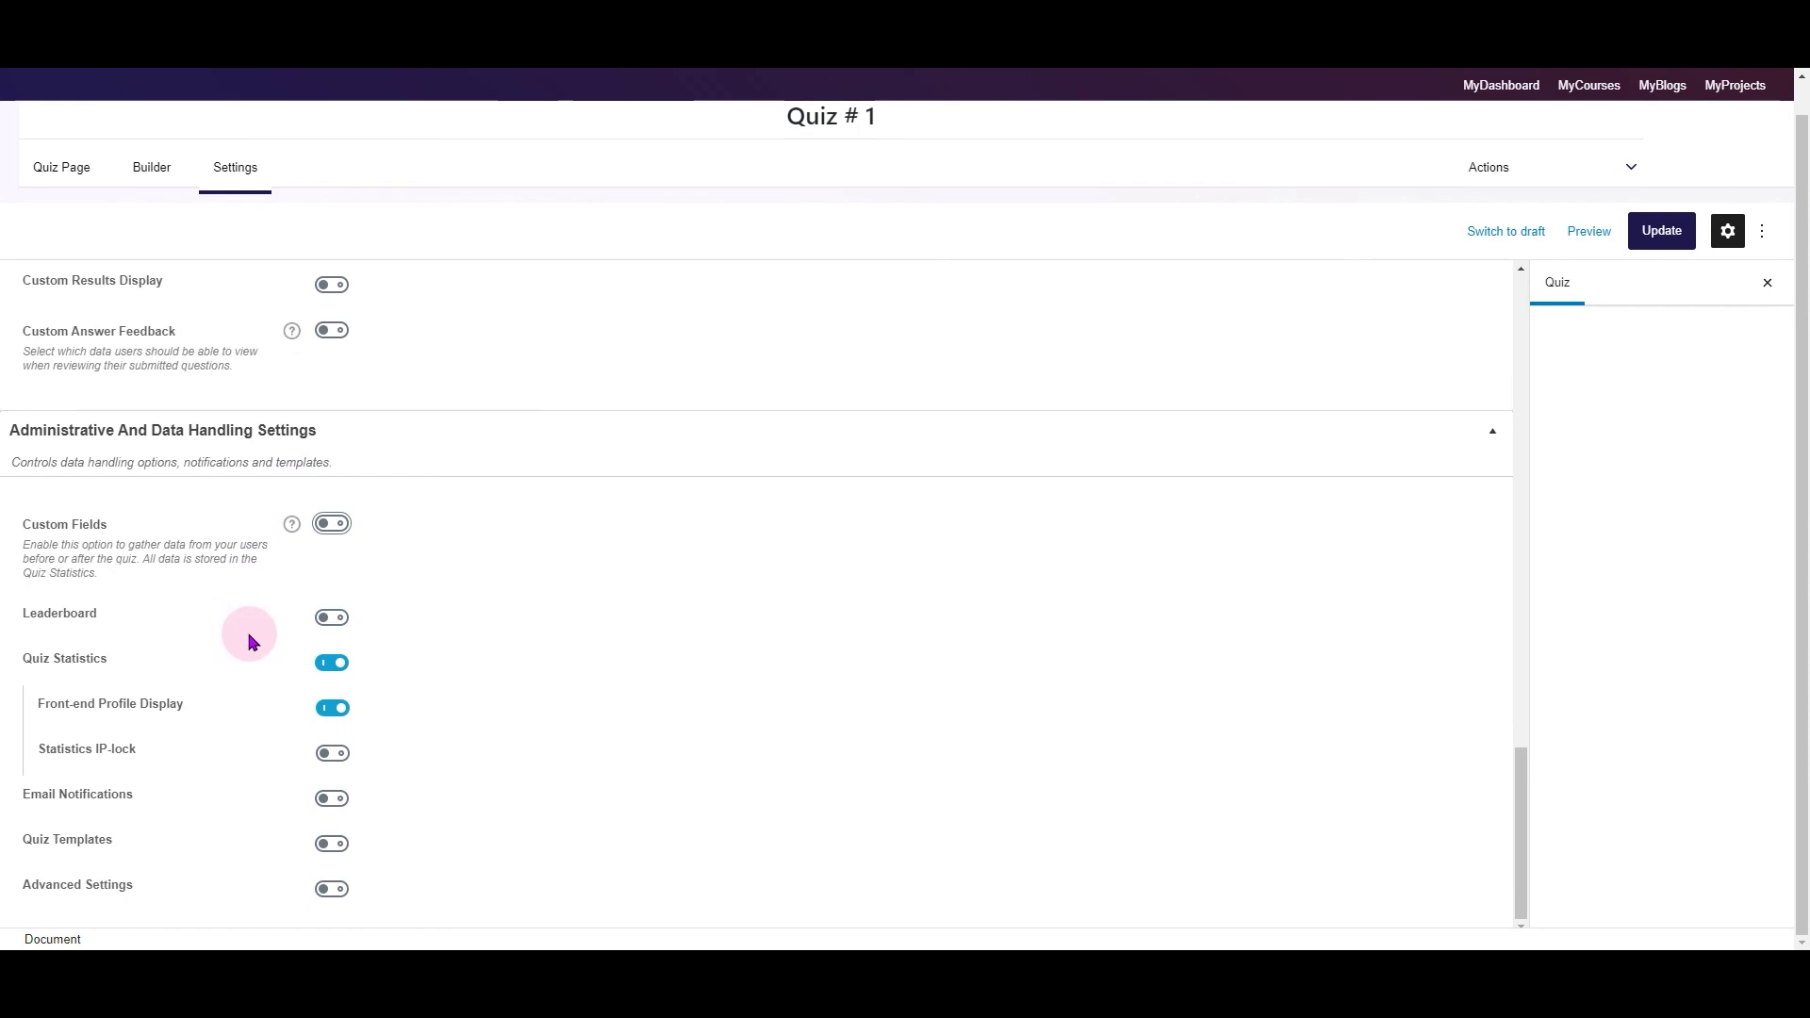
# Try the Leaderboard option to reveal its sub-settings and turn it back off.
pyautogui.click(331, 618)
pyautogui.scroll(-1, 336, 603)
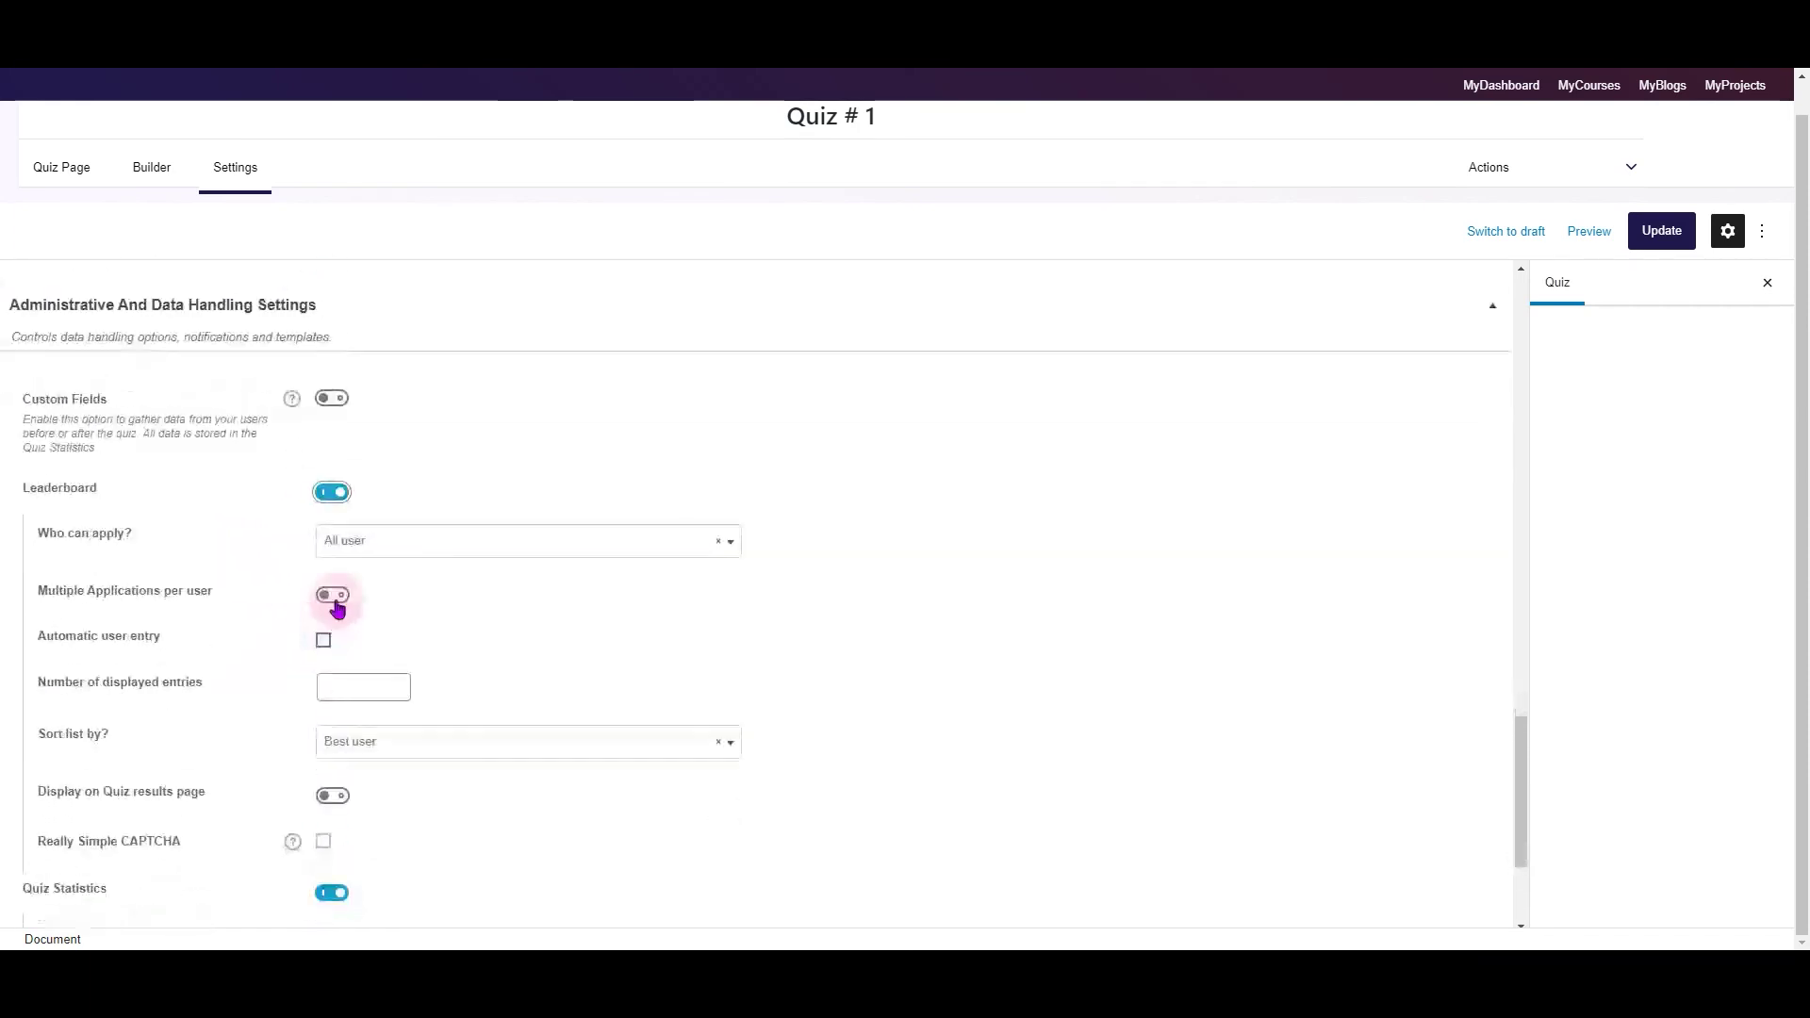
pyautogui.click(337, 491)
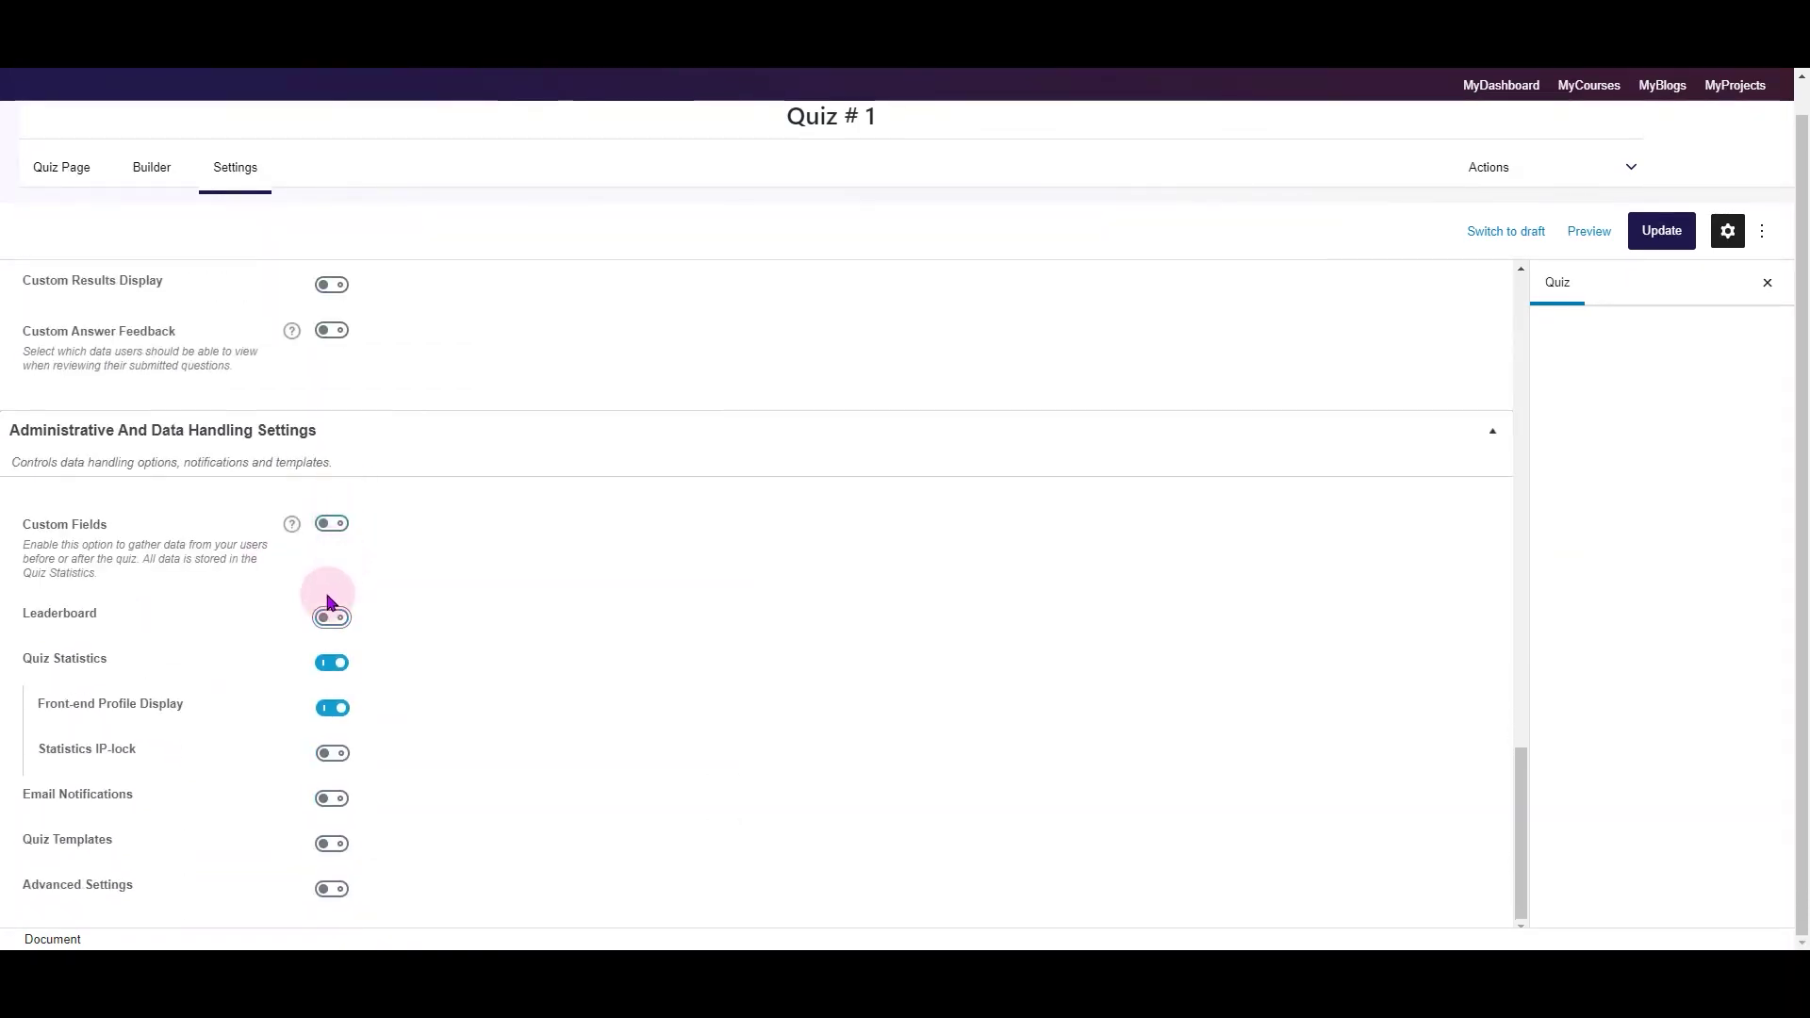
# Toggle Quiz Statistics, Front-end Profile Display and Statistics IP-lock, restoring the first two to on and IP-lock to off.
pyautogui.click(335, 663)
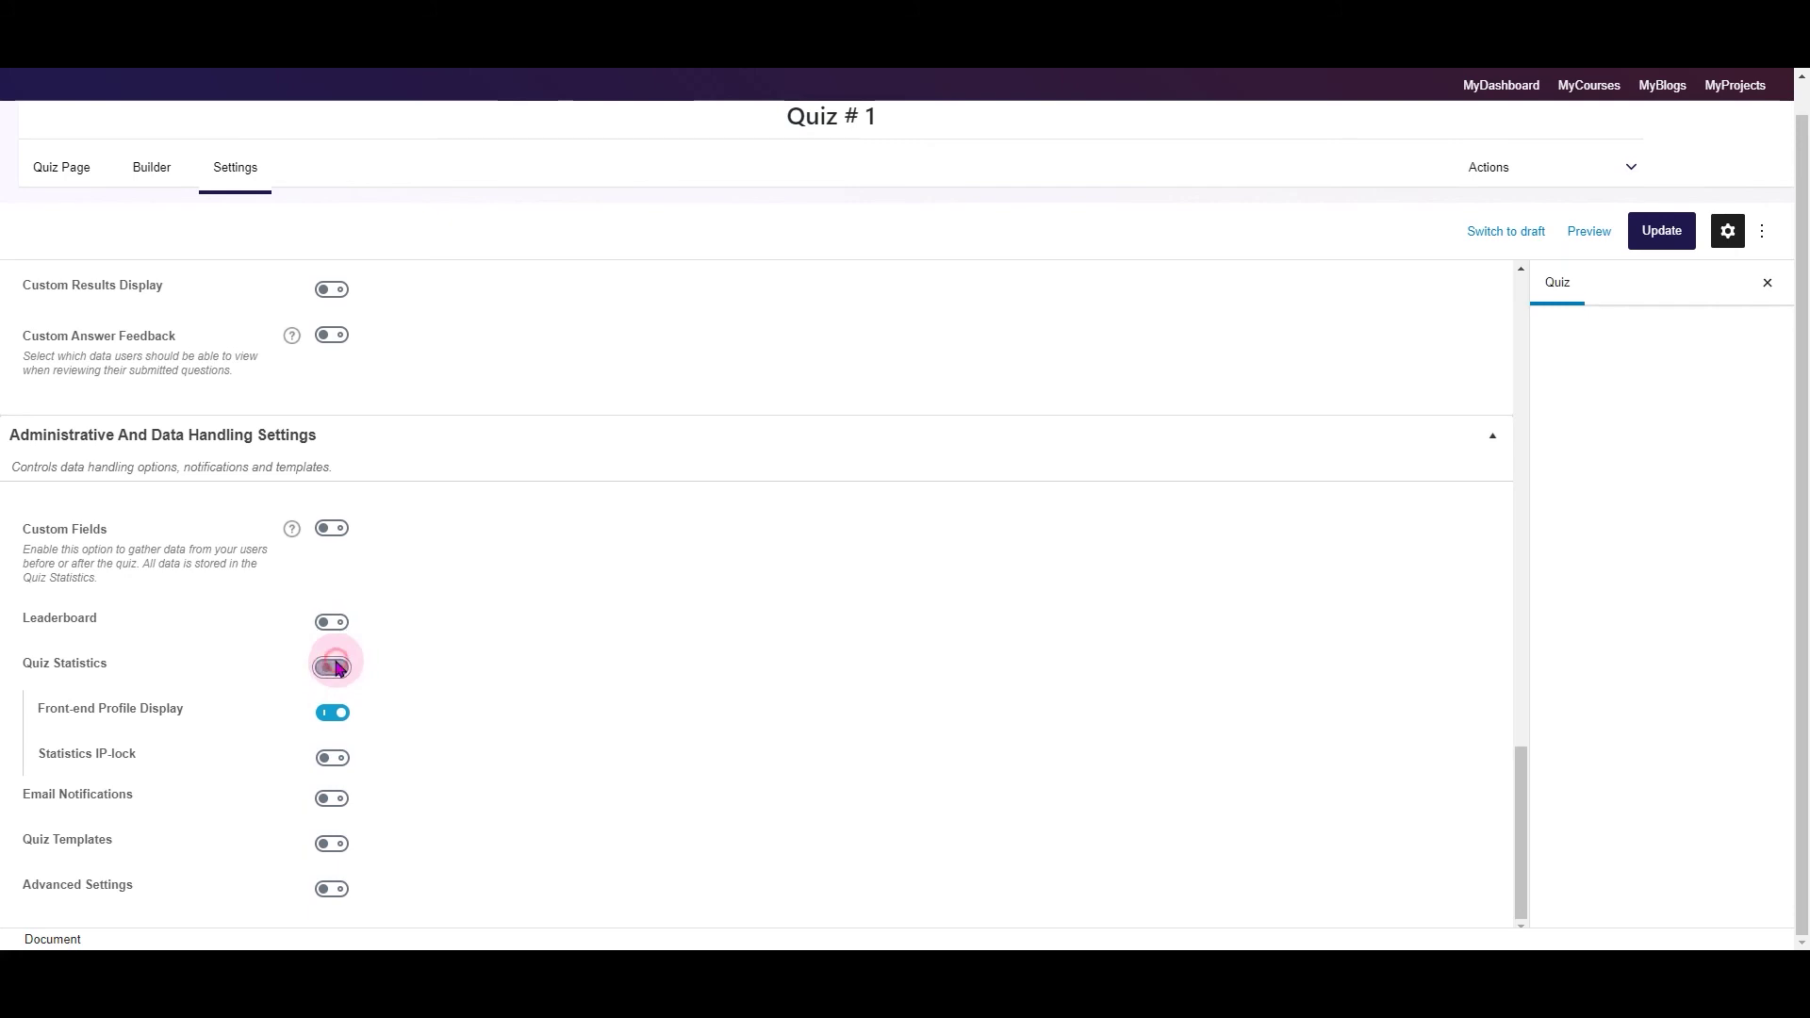
pyautogui.click(331, 754)
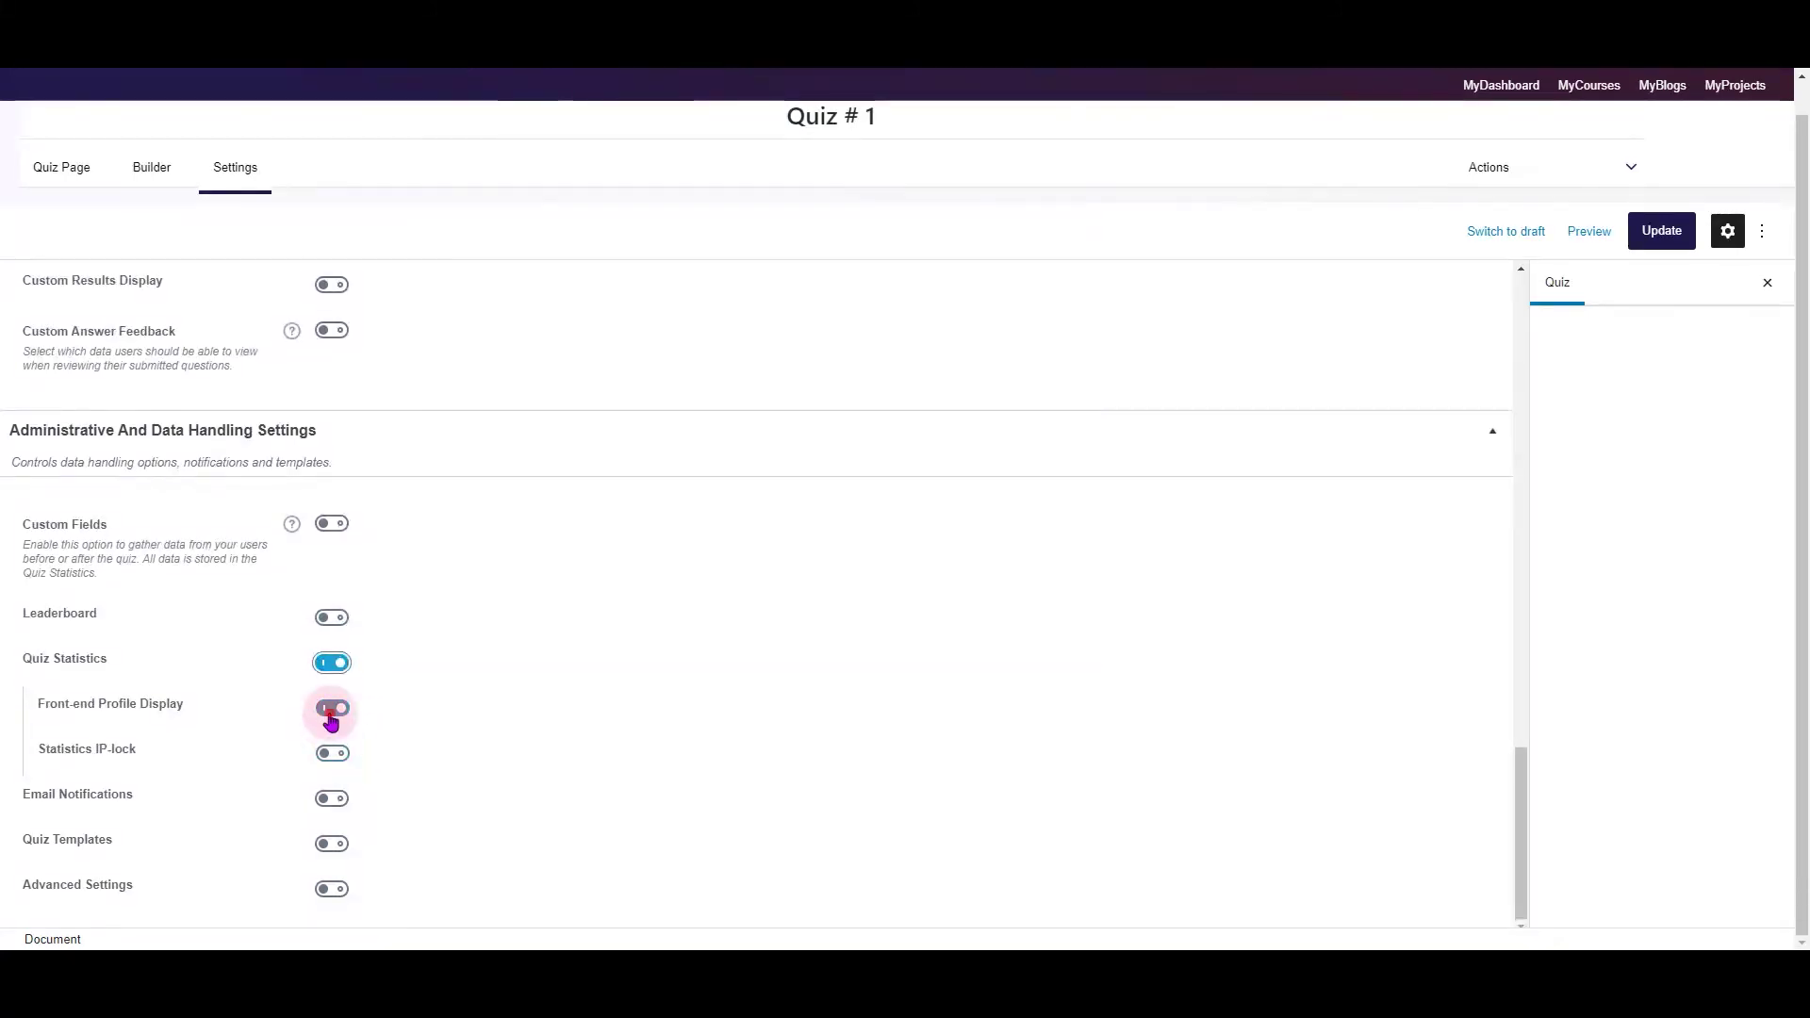
pyautogui.click(330, 712)
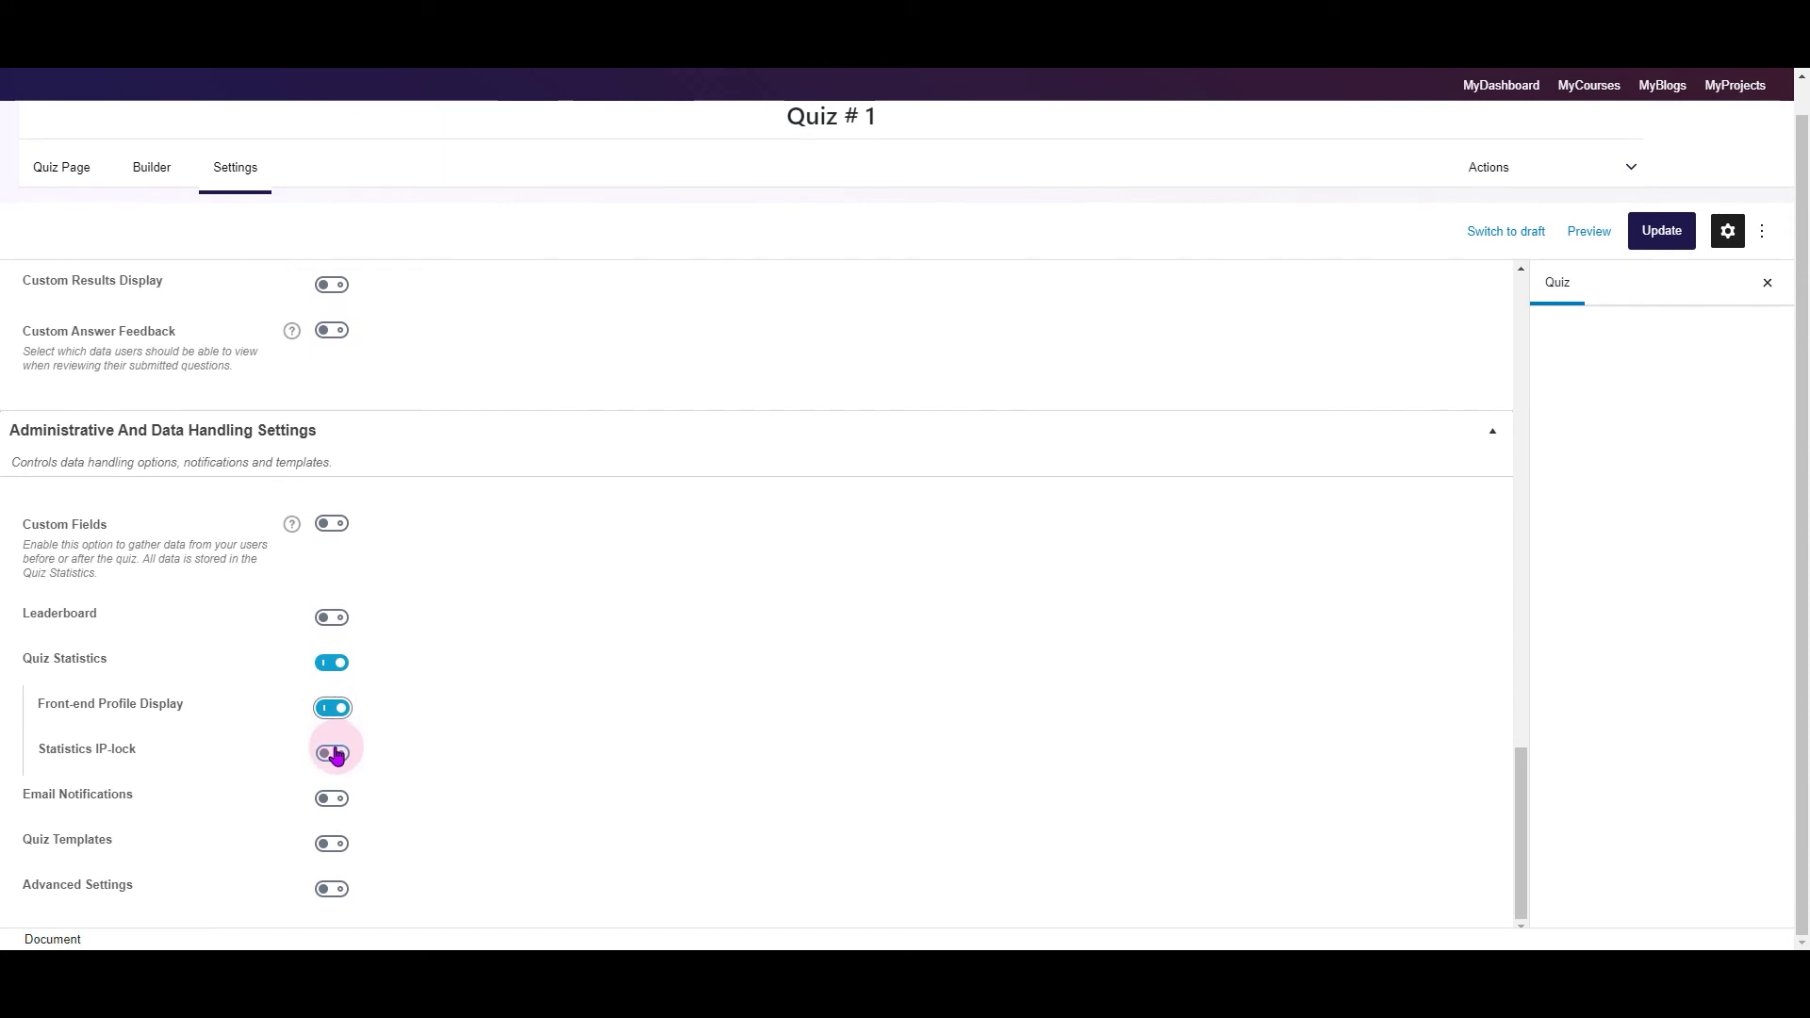
pyautogui.click(333, 754)
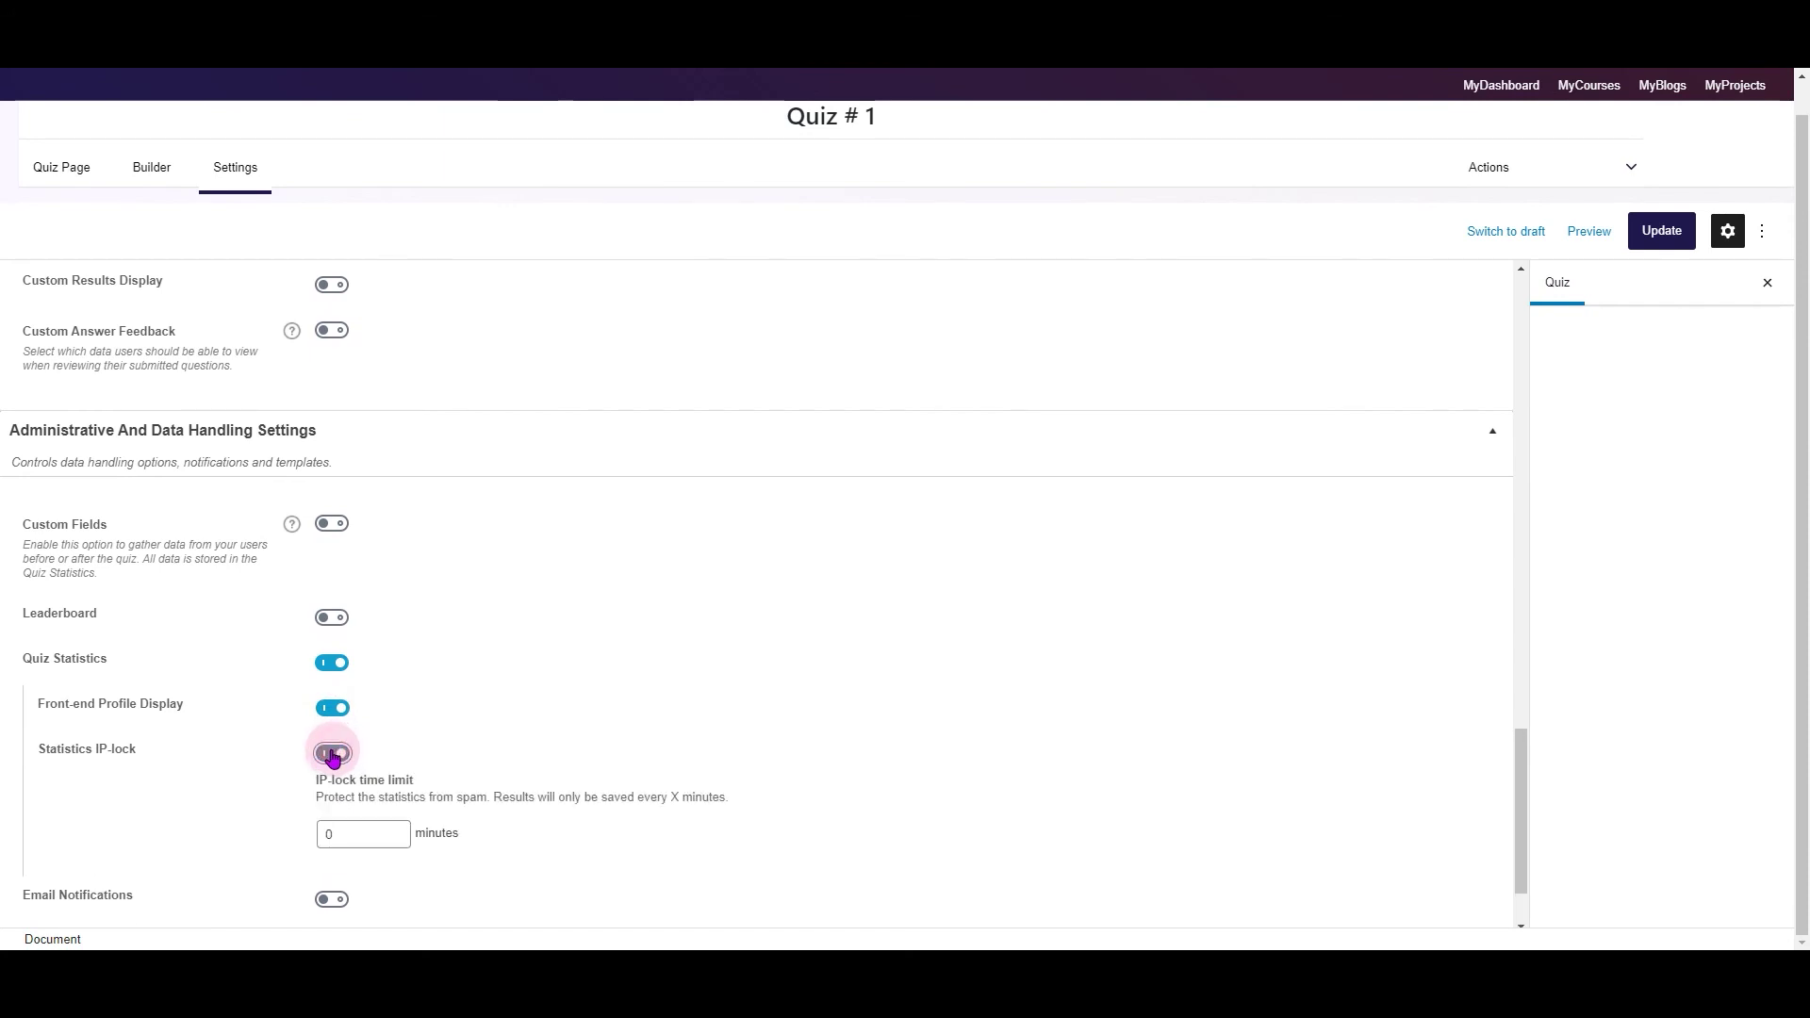
pyautogui.click(332, 754)
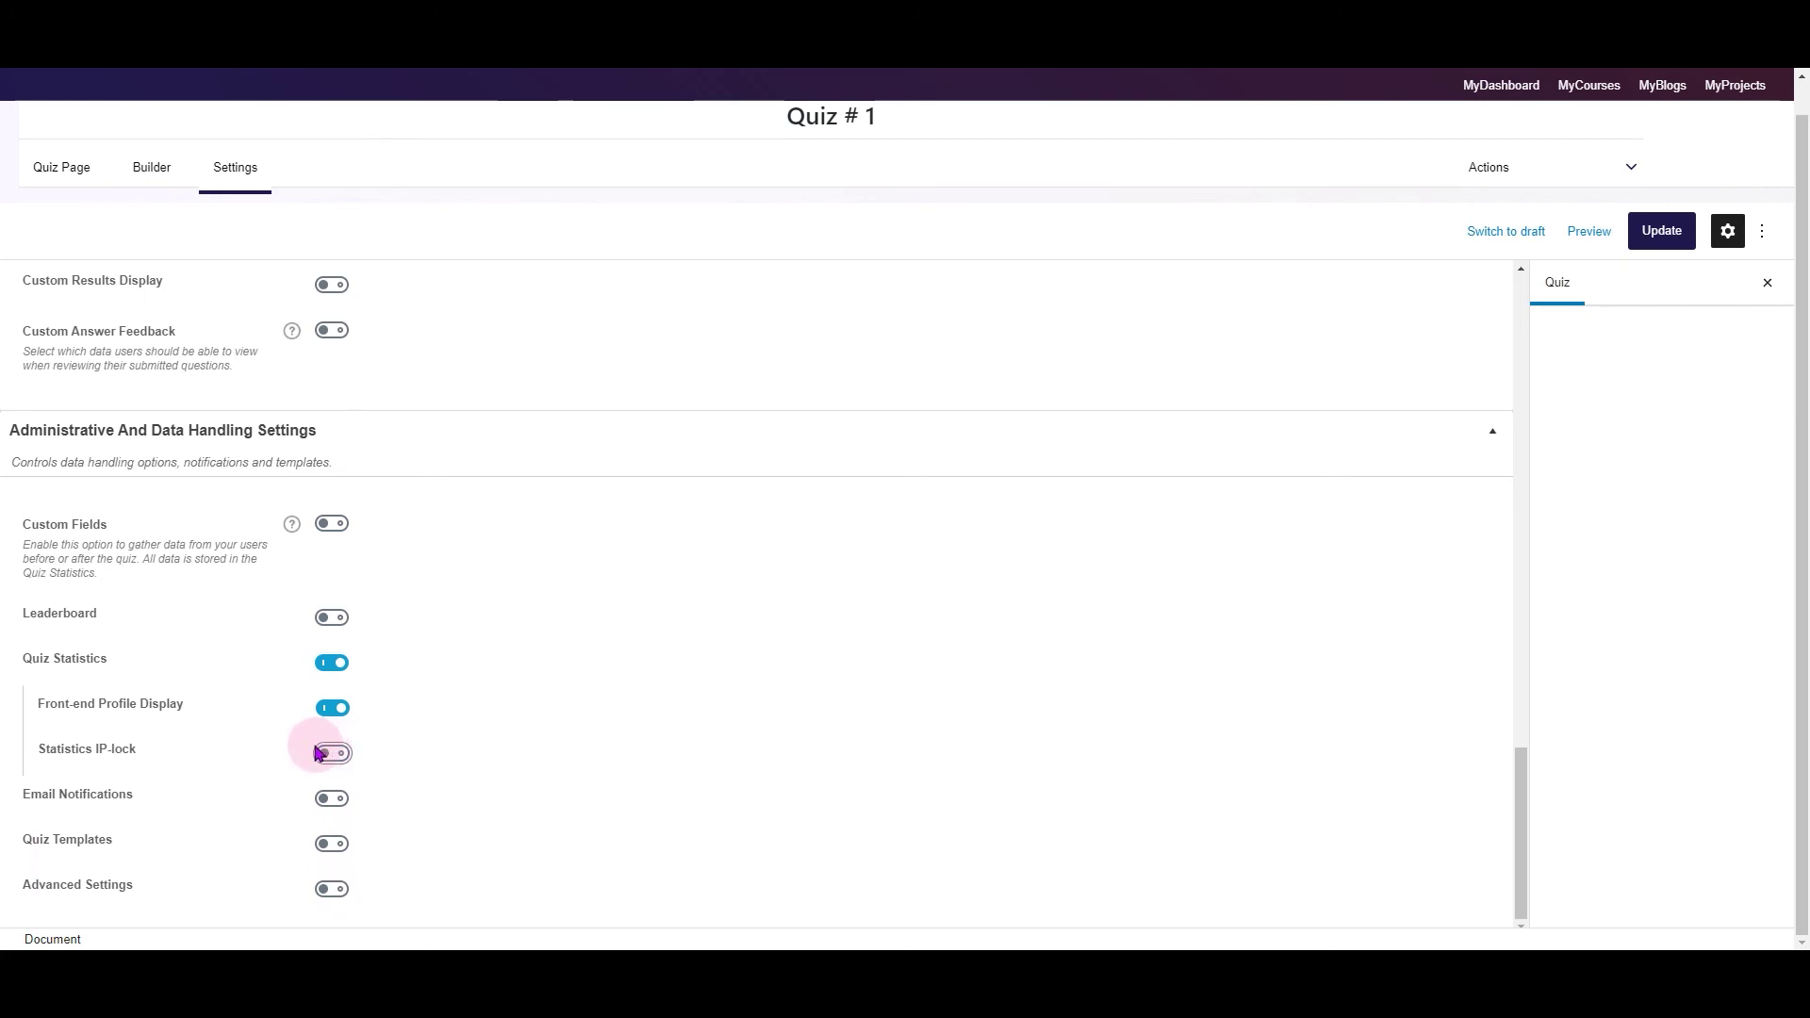
# Try Email Notifications for Admin and User, checking the admin email trigger choices, and turn the notifications back off.
pyautogui.click(331, 799)
pyautogui.scroll(-1, 331, 804)
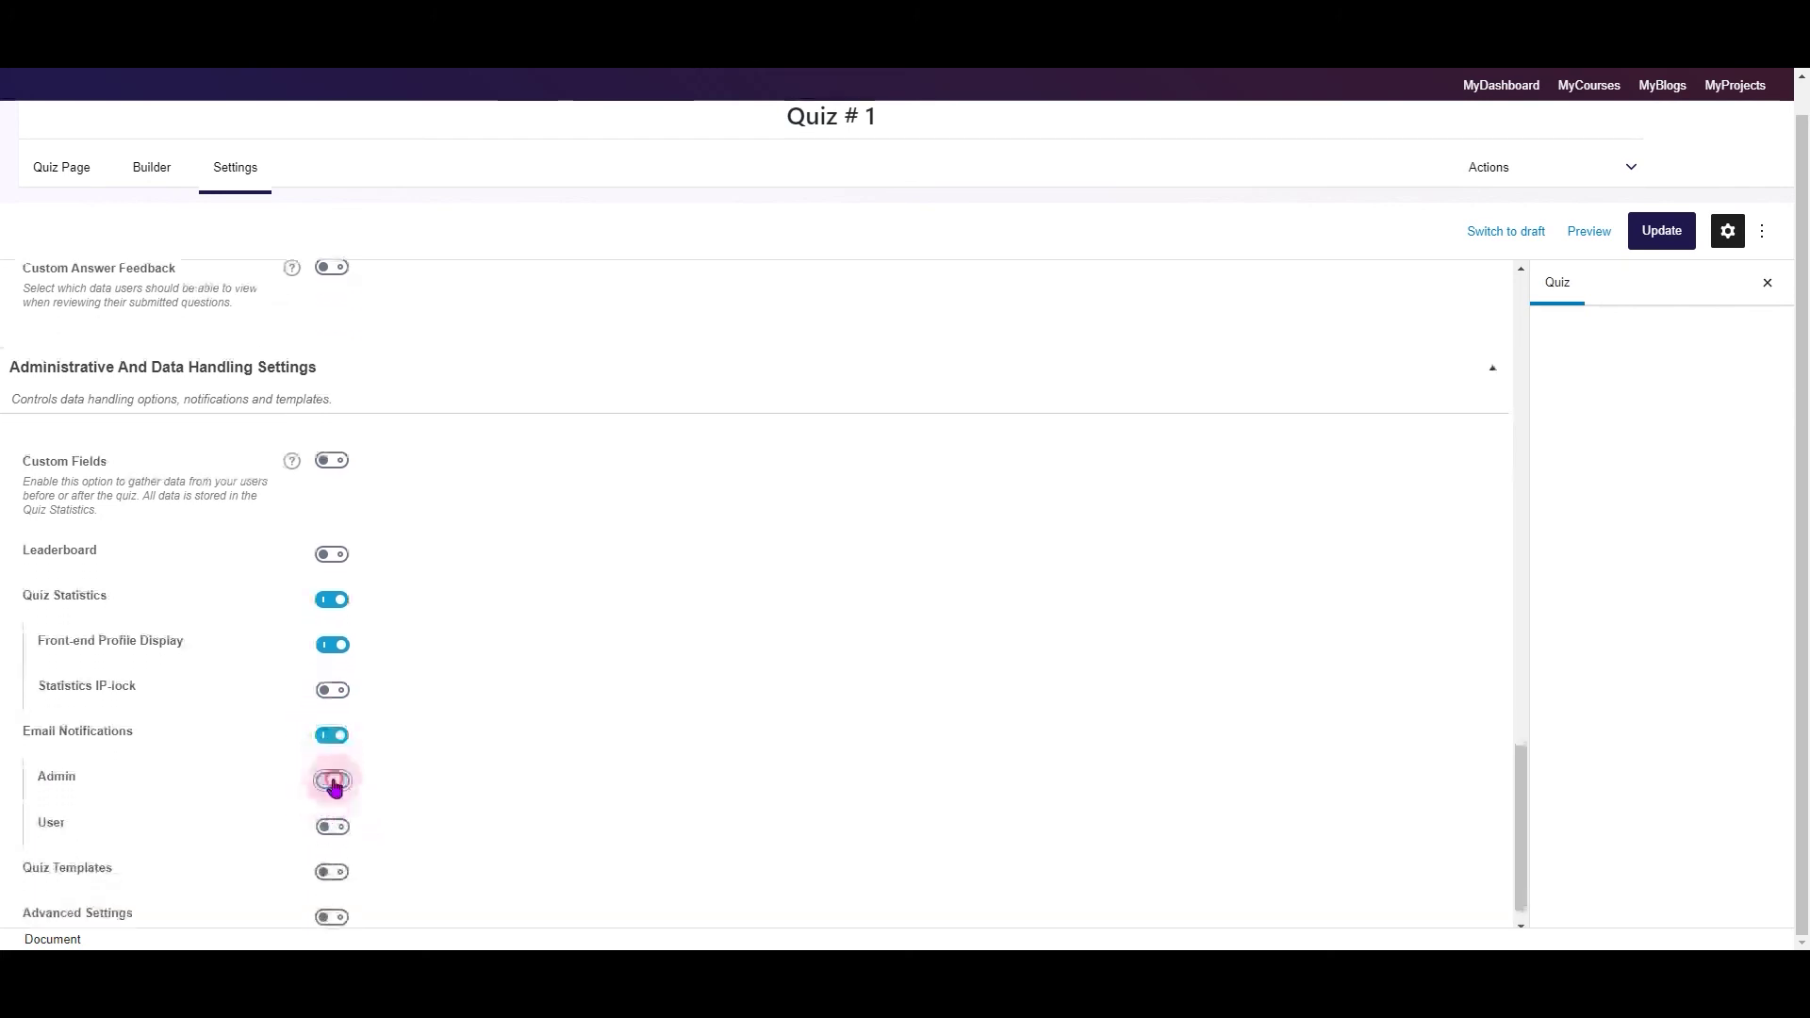
pyautogui.click(333, 780)
pyautogui.scroll(-2, 356, 808)
pyautogui.click(404, 731)
pyautogui.click(405, 733)
pyautogui.click(332, 799)
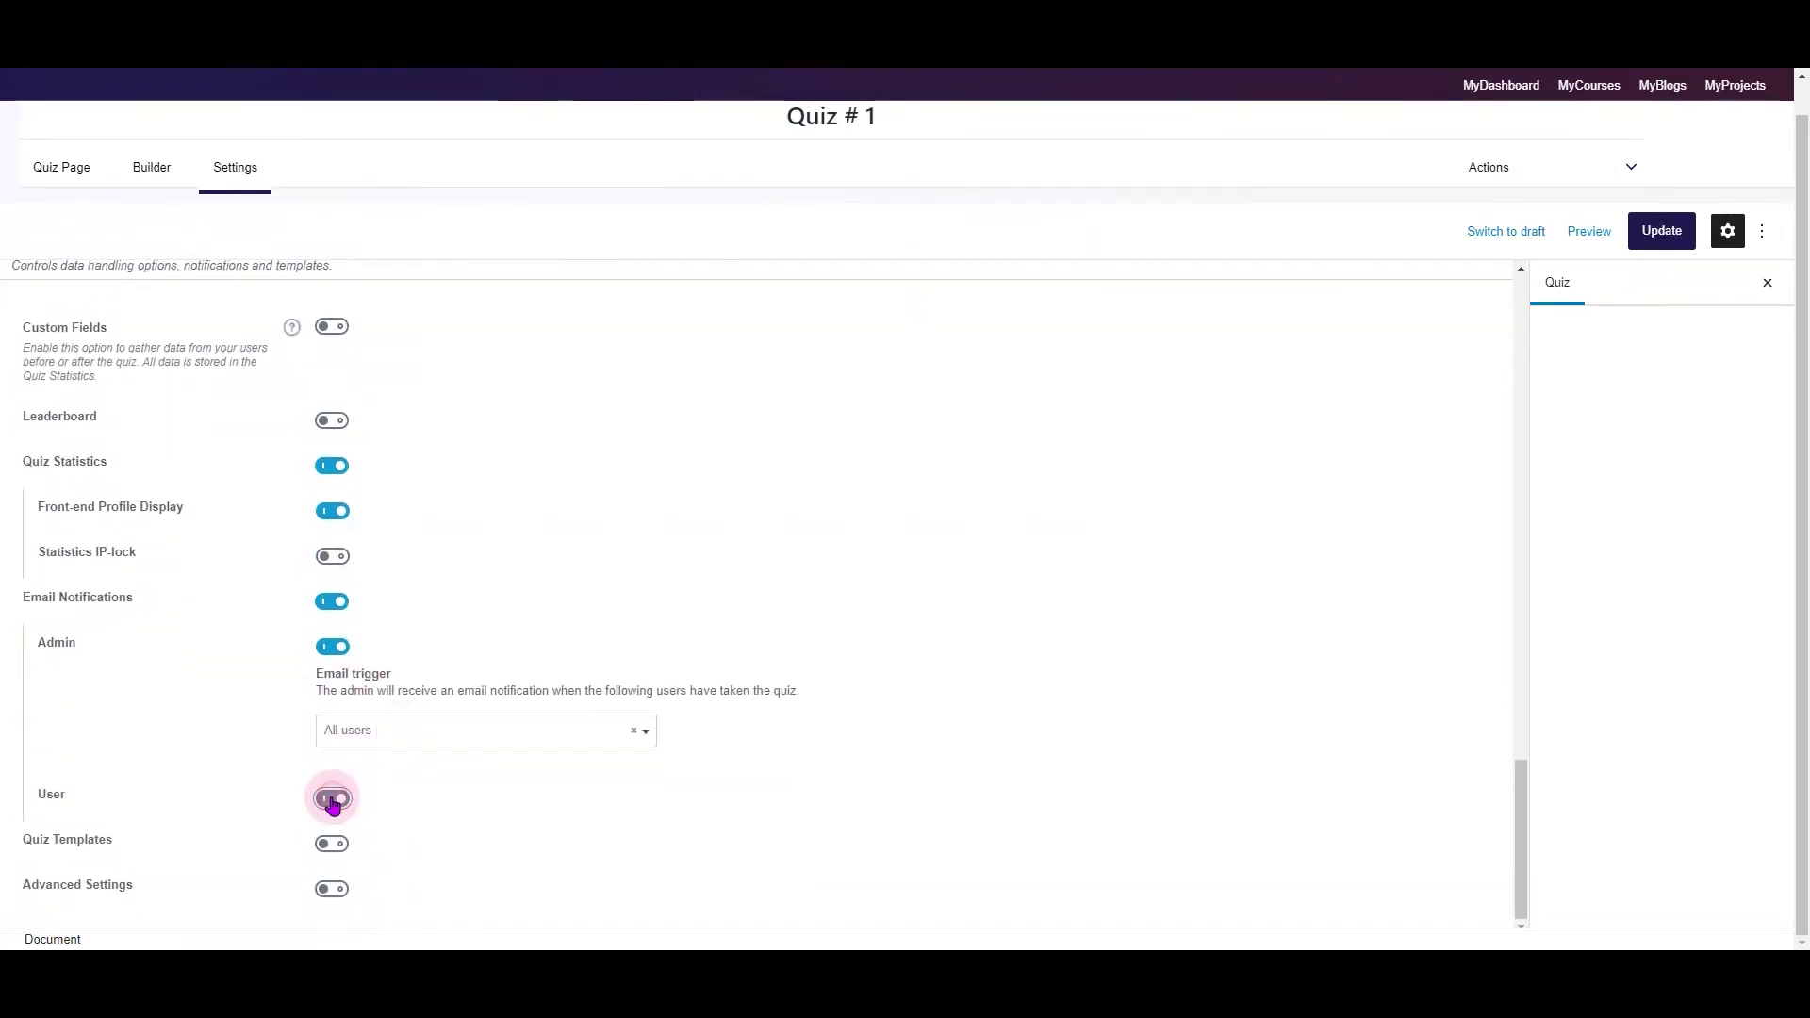
pyautogui.click(332, 602)
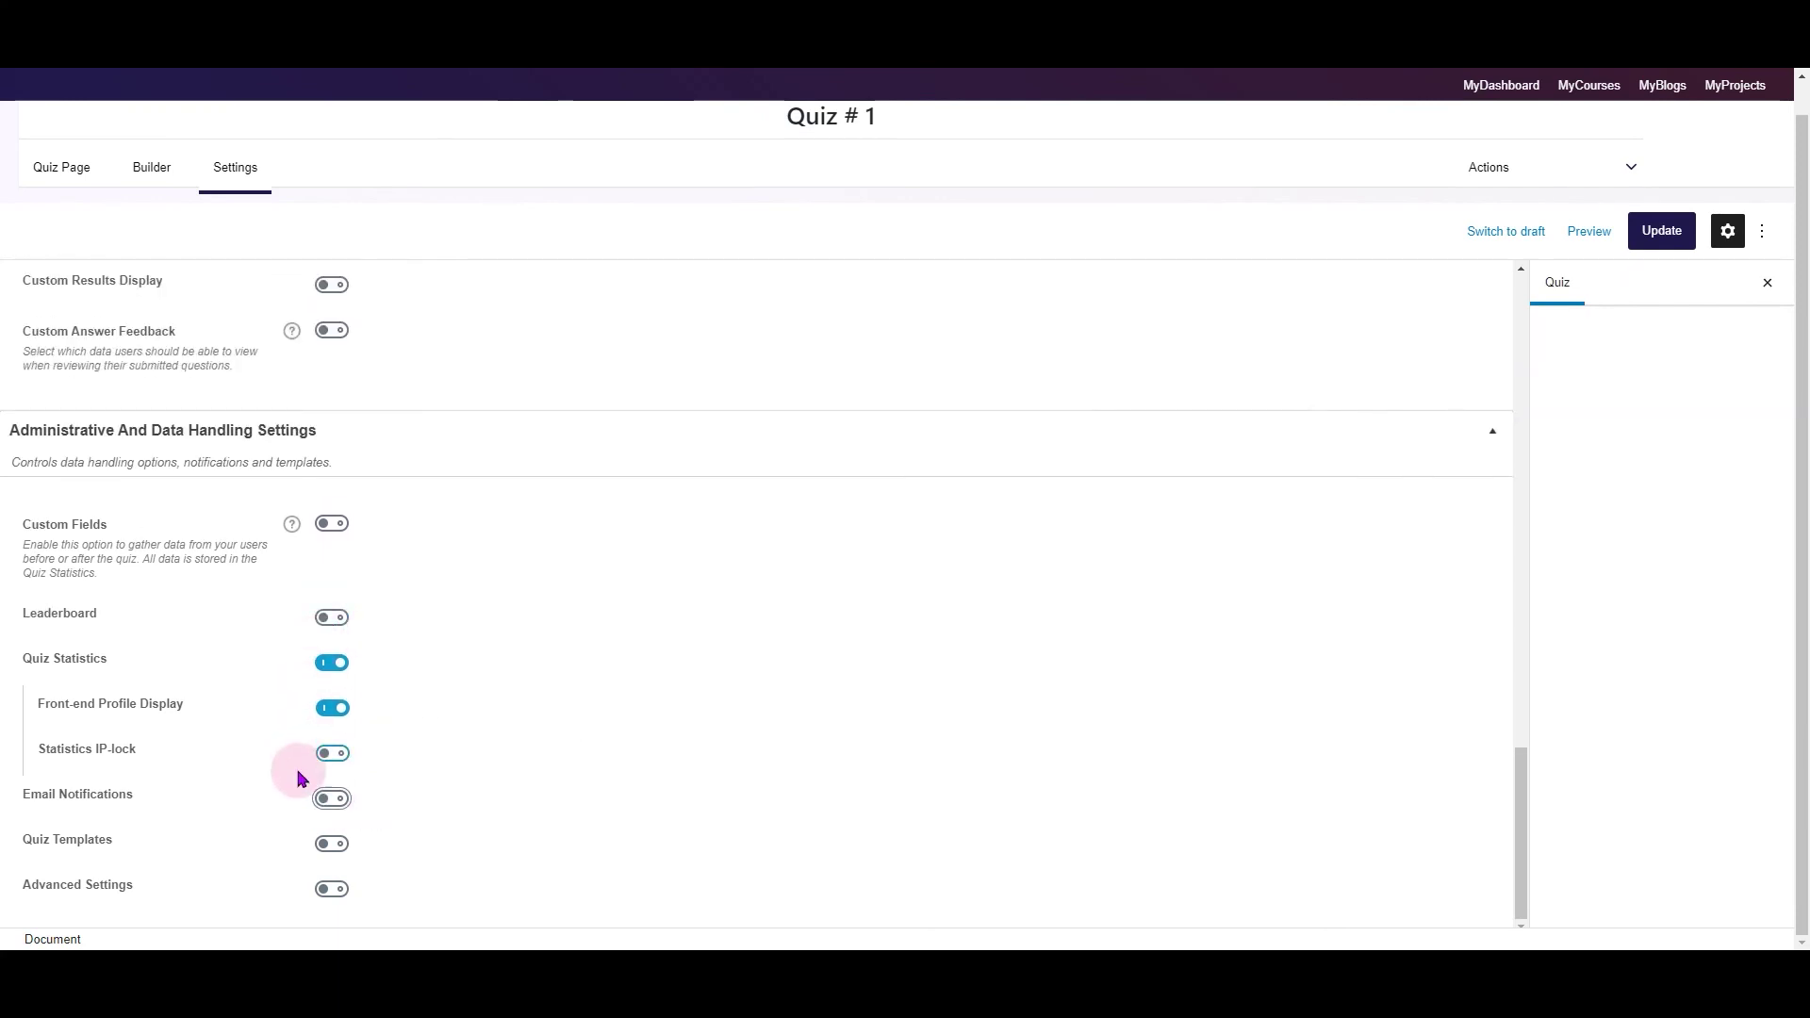
# Try Quiz Templates, look at the Save as Template choices without picking one, and turn the option back off.
pyautogui.click(336, 844)
pyautogui.scroll(-1, 337, 847)
pyautogui.click(368, 834)
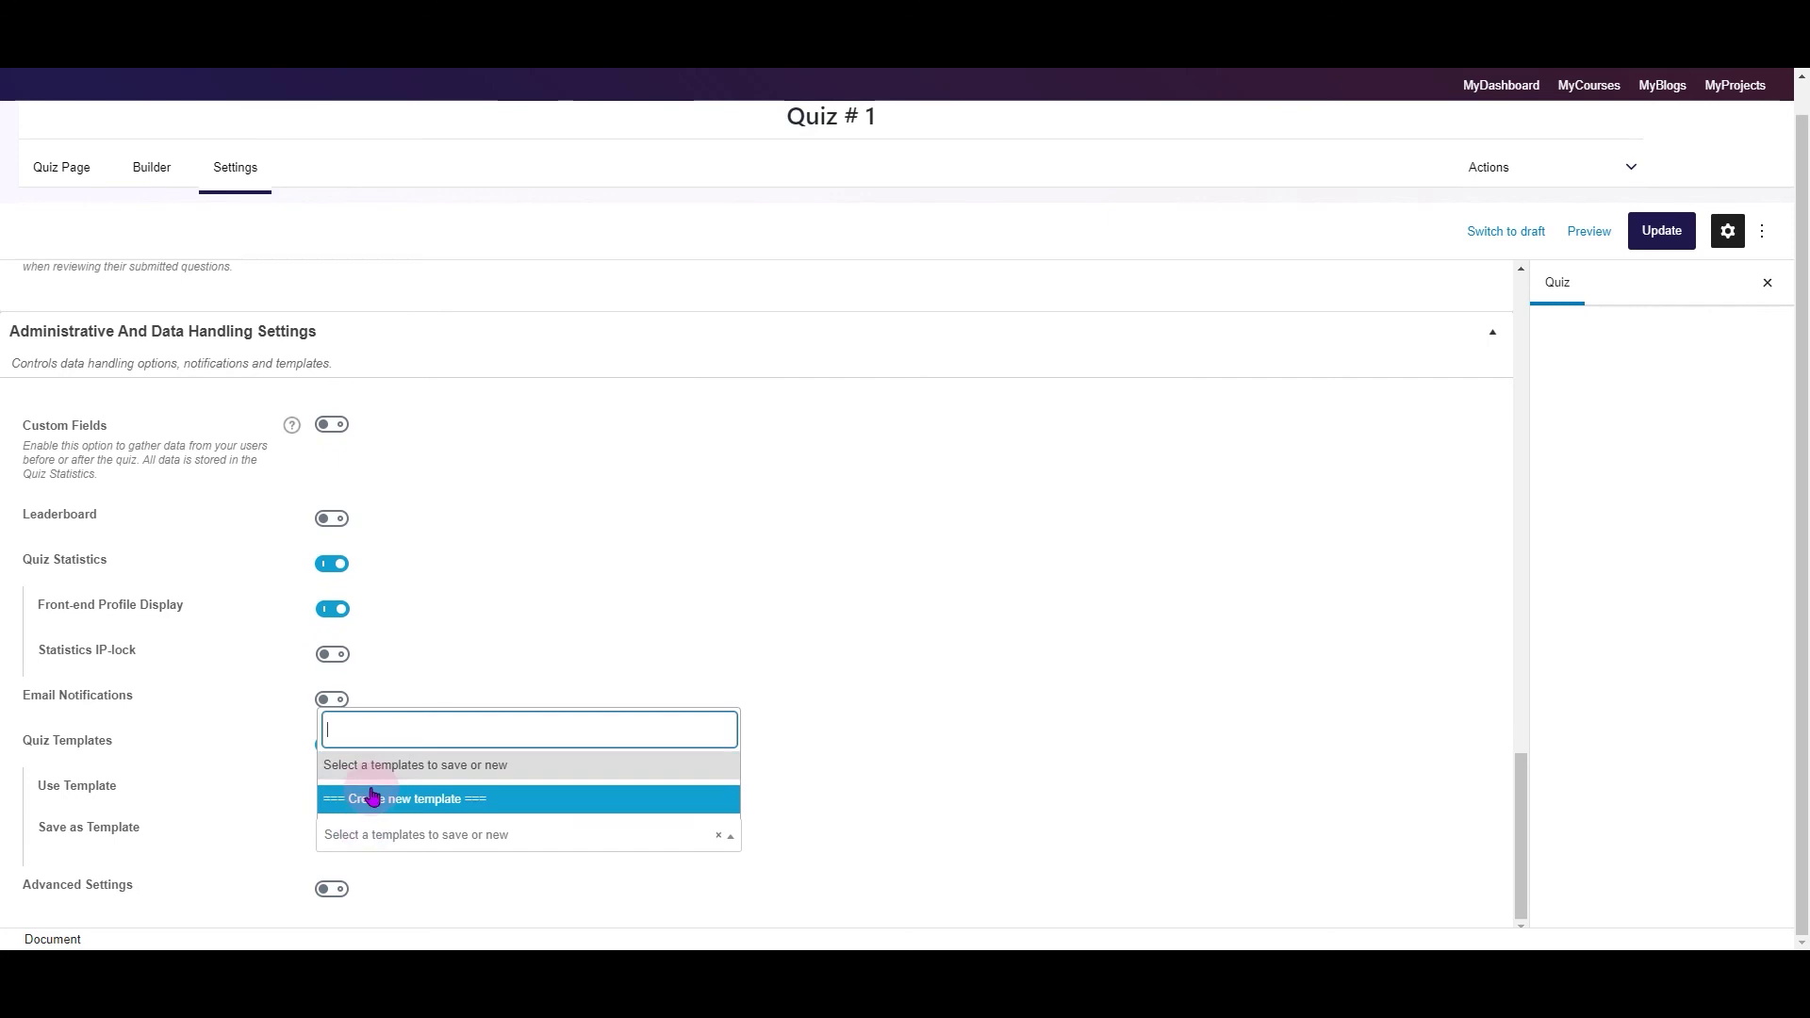
pyautogui.click(416, 659)
pyautogui.click(334, 659)
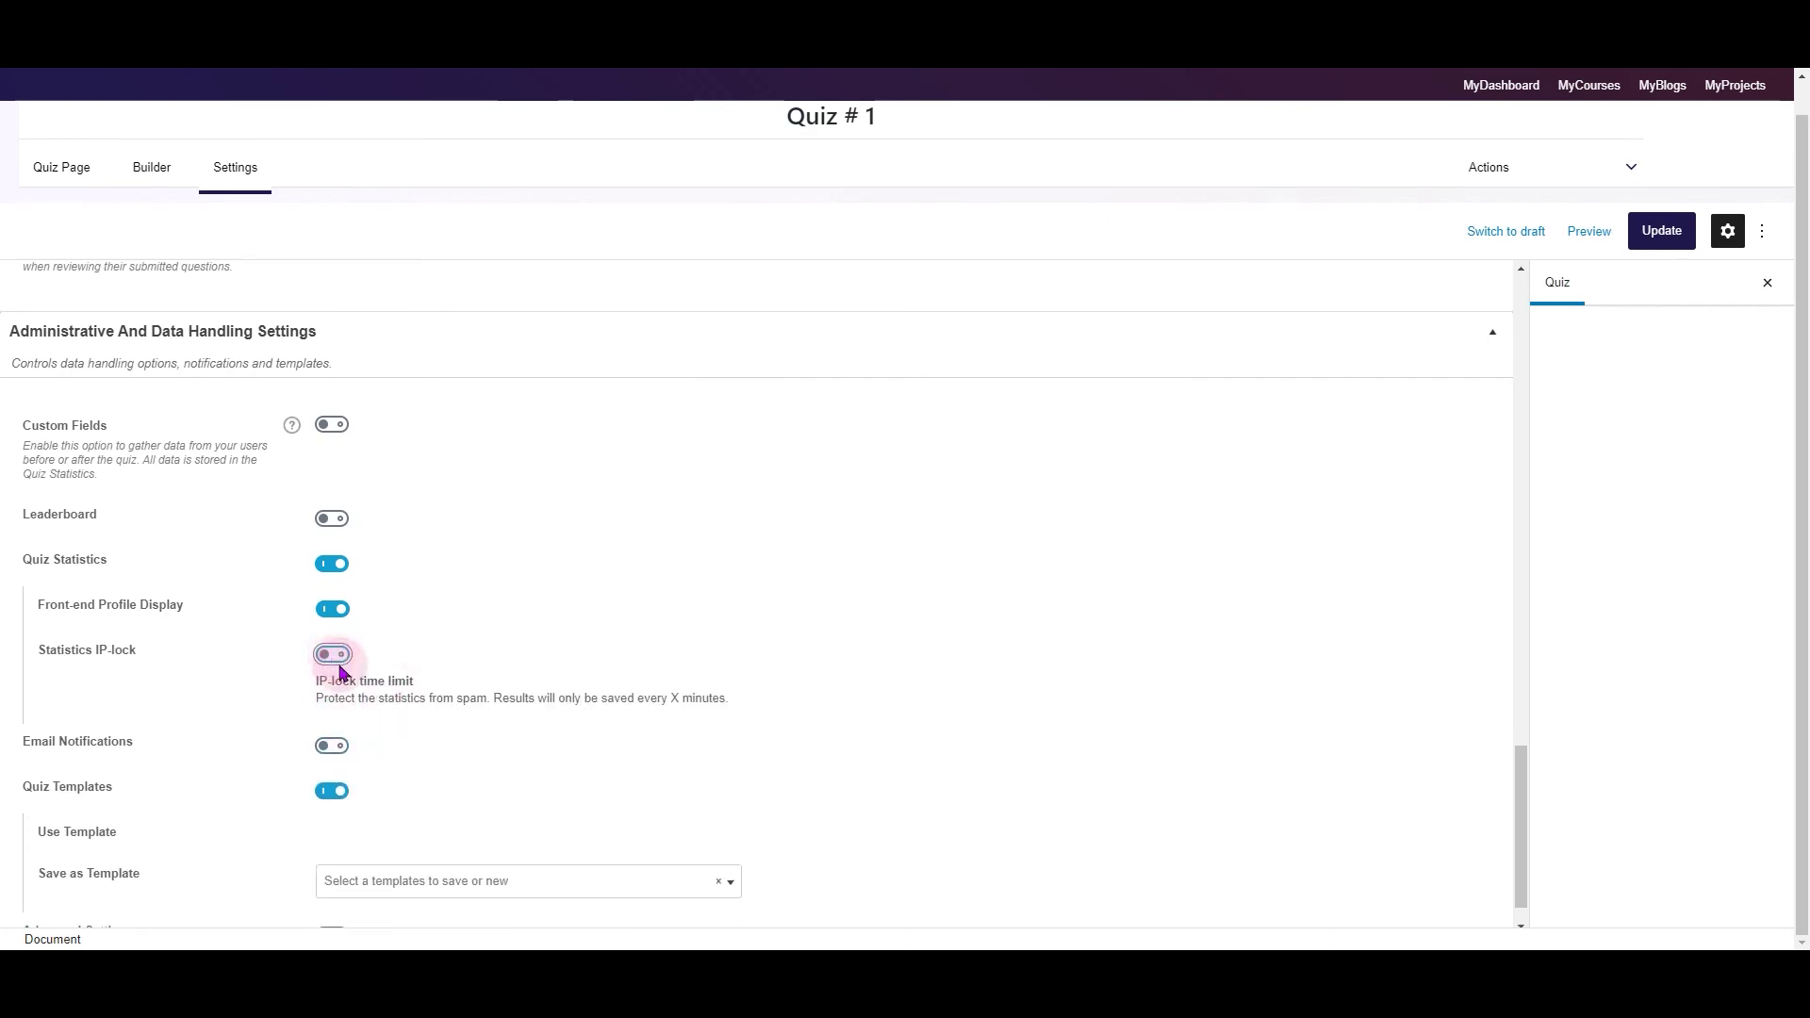
pyautogui.click(332, 750)
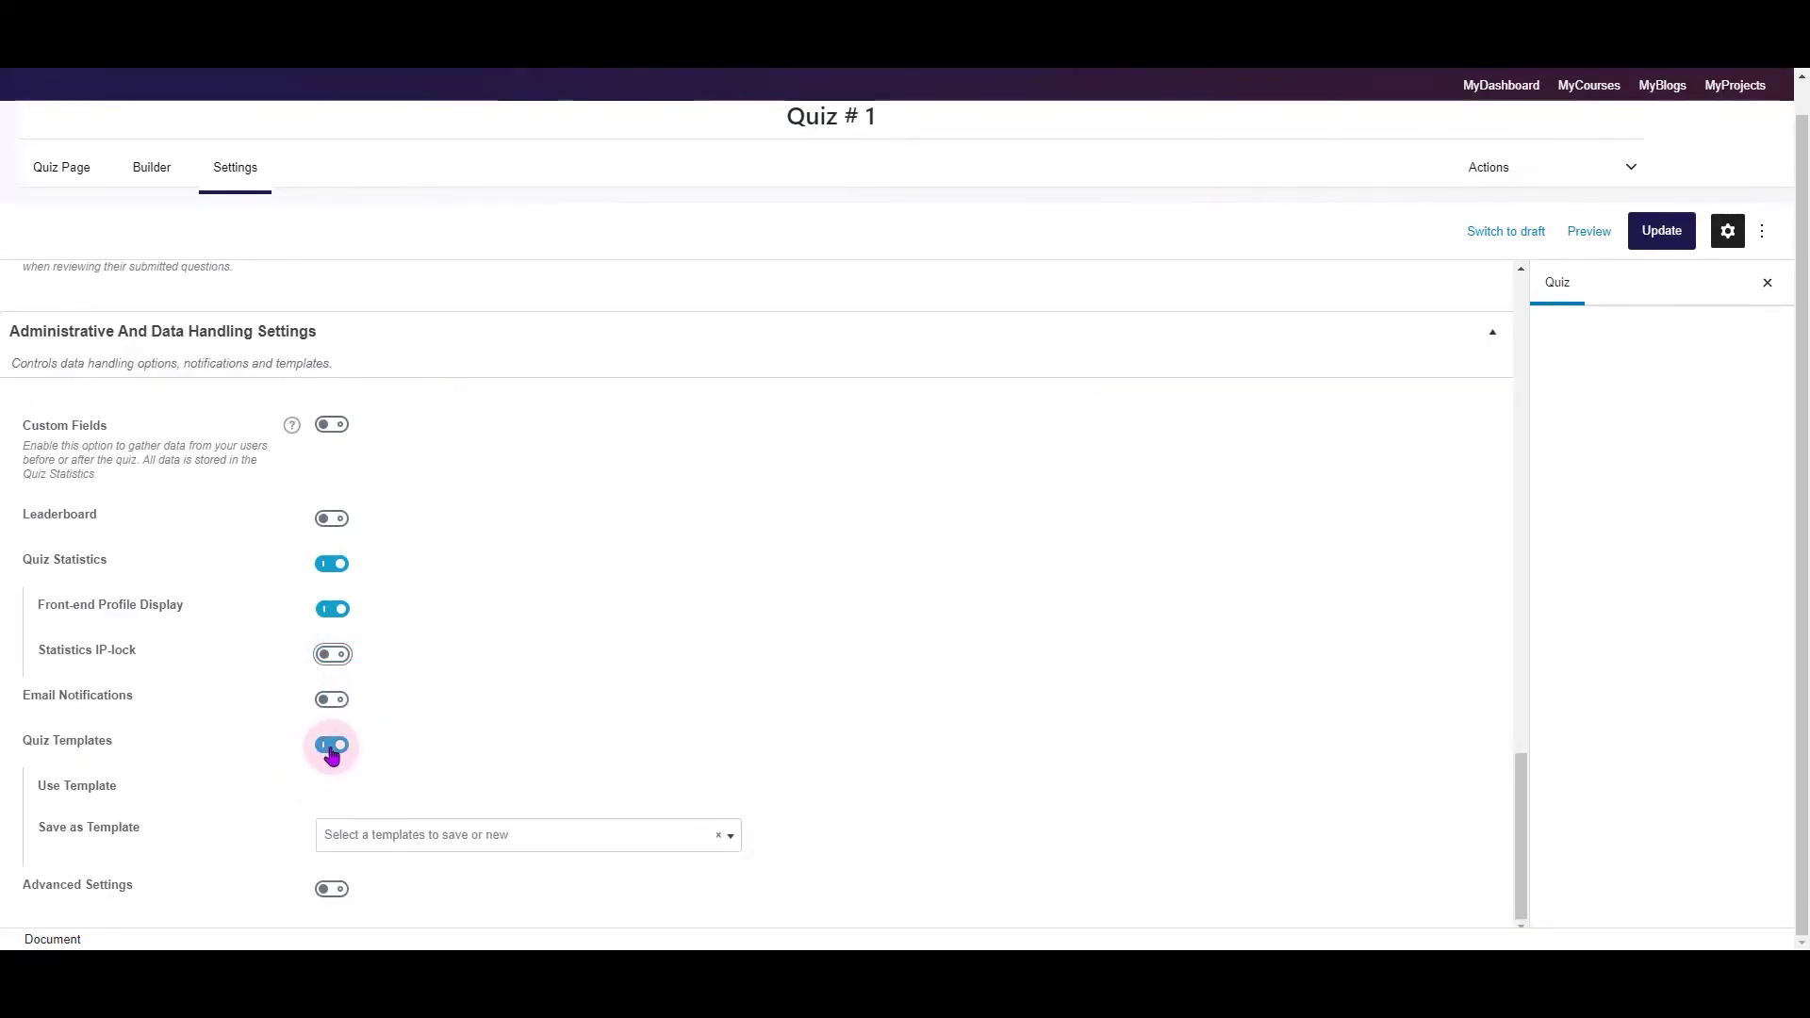
# Enable Advanced Settings, try Browser Cookie Answer Protection and turn it back off, and enable Associated Settings.
pyautogui.click(332, 888)
pyautogui.scroll(-1, 349, 863)
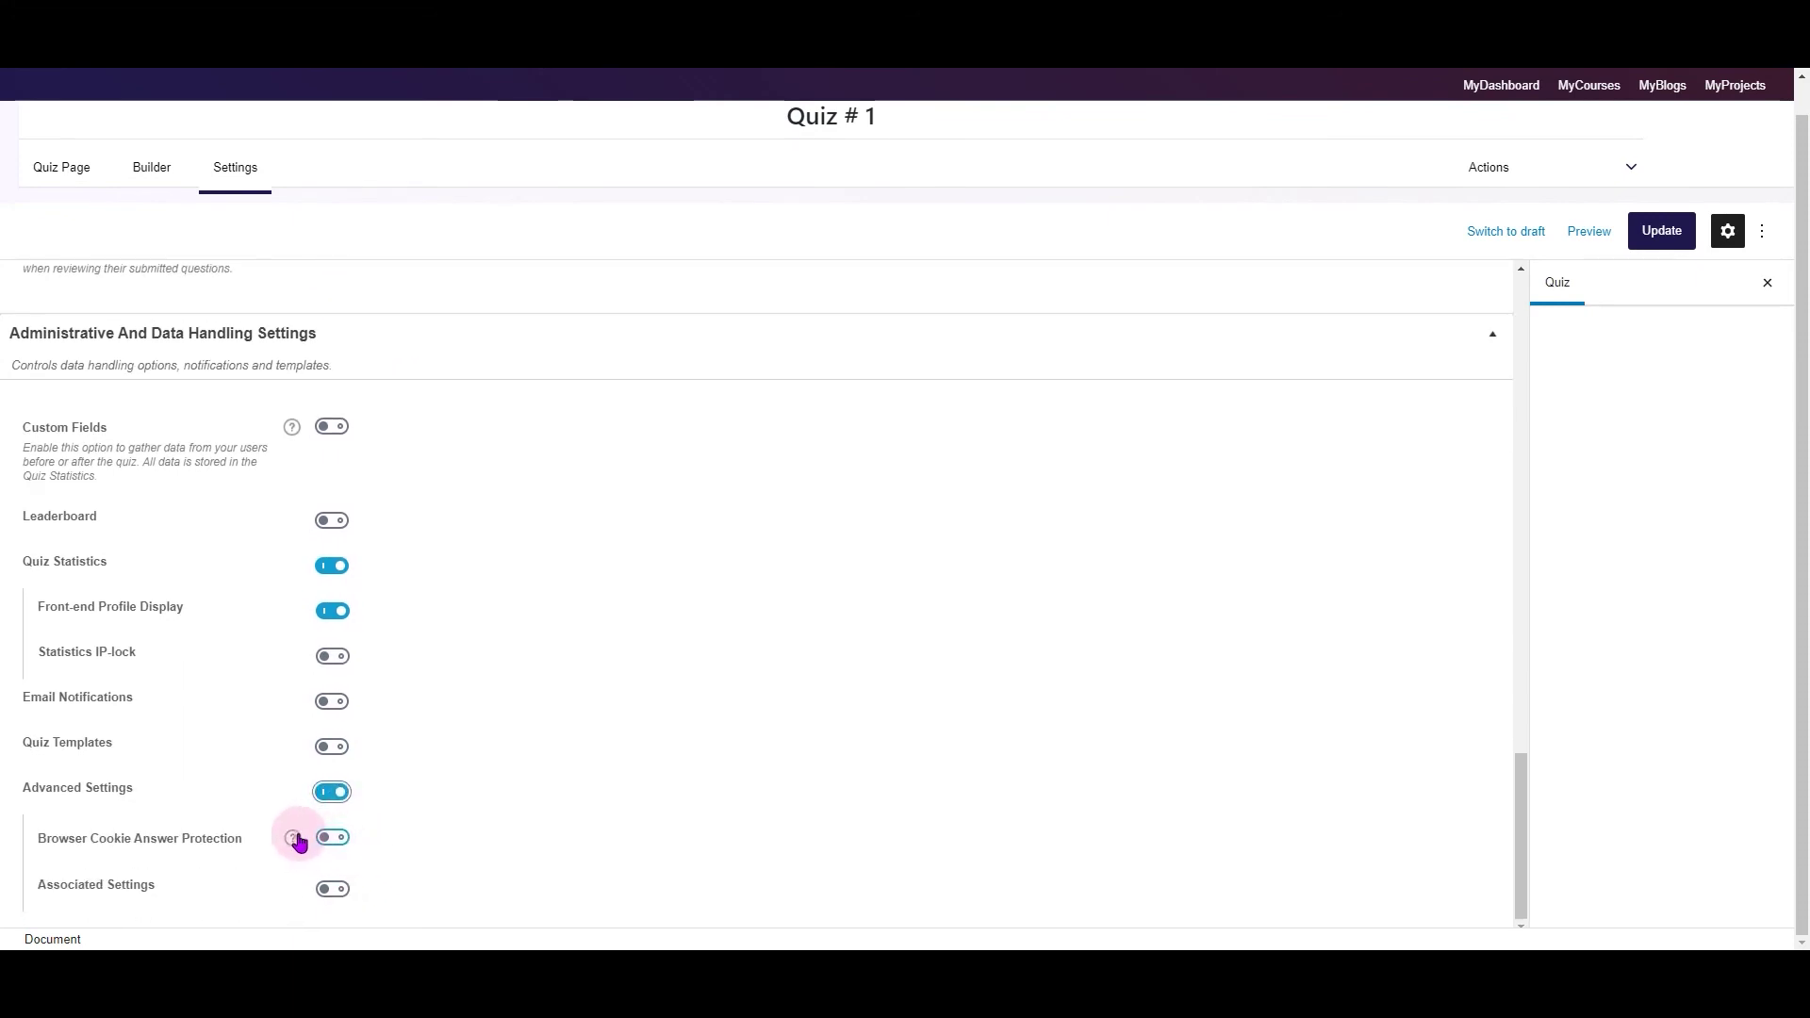
pyautogui.click(340, 813)
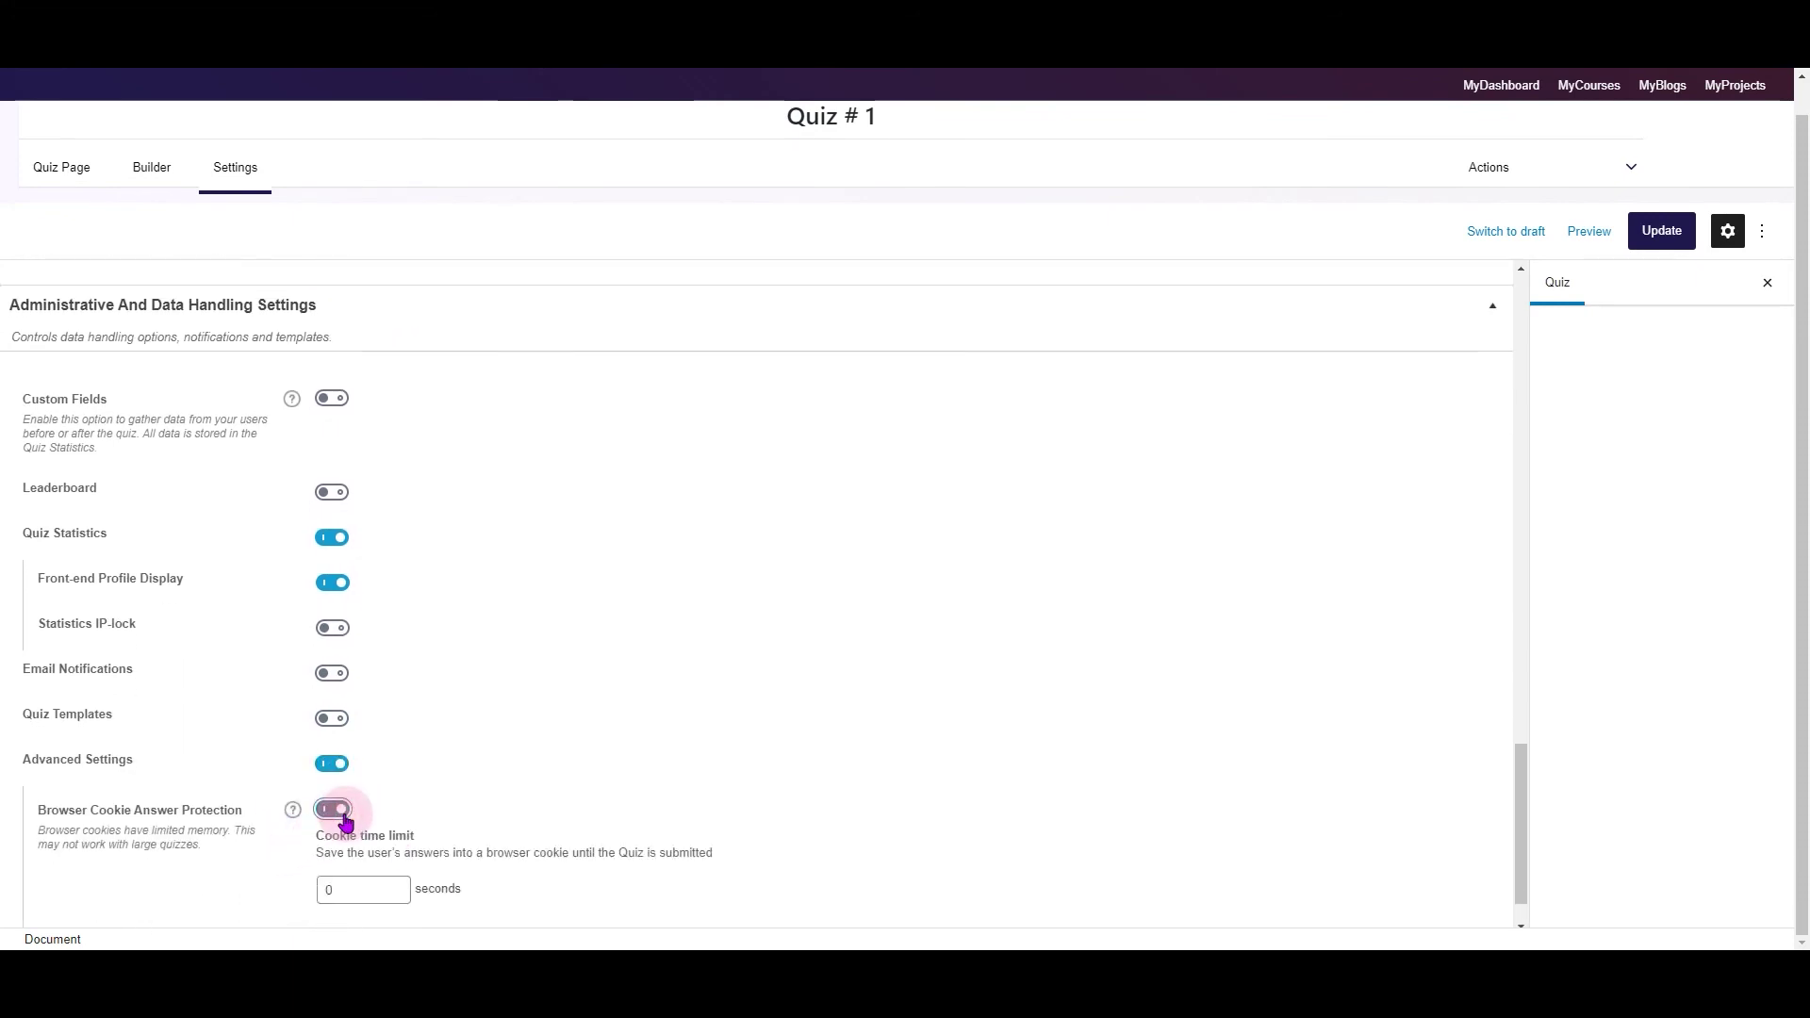
pyautogui.scroll(-1, 346, 813)
pyautogui.click(344, 750)
pyautogui.click(335, 884)
pyautogui.scroll(-1, 339, 889)
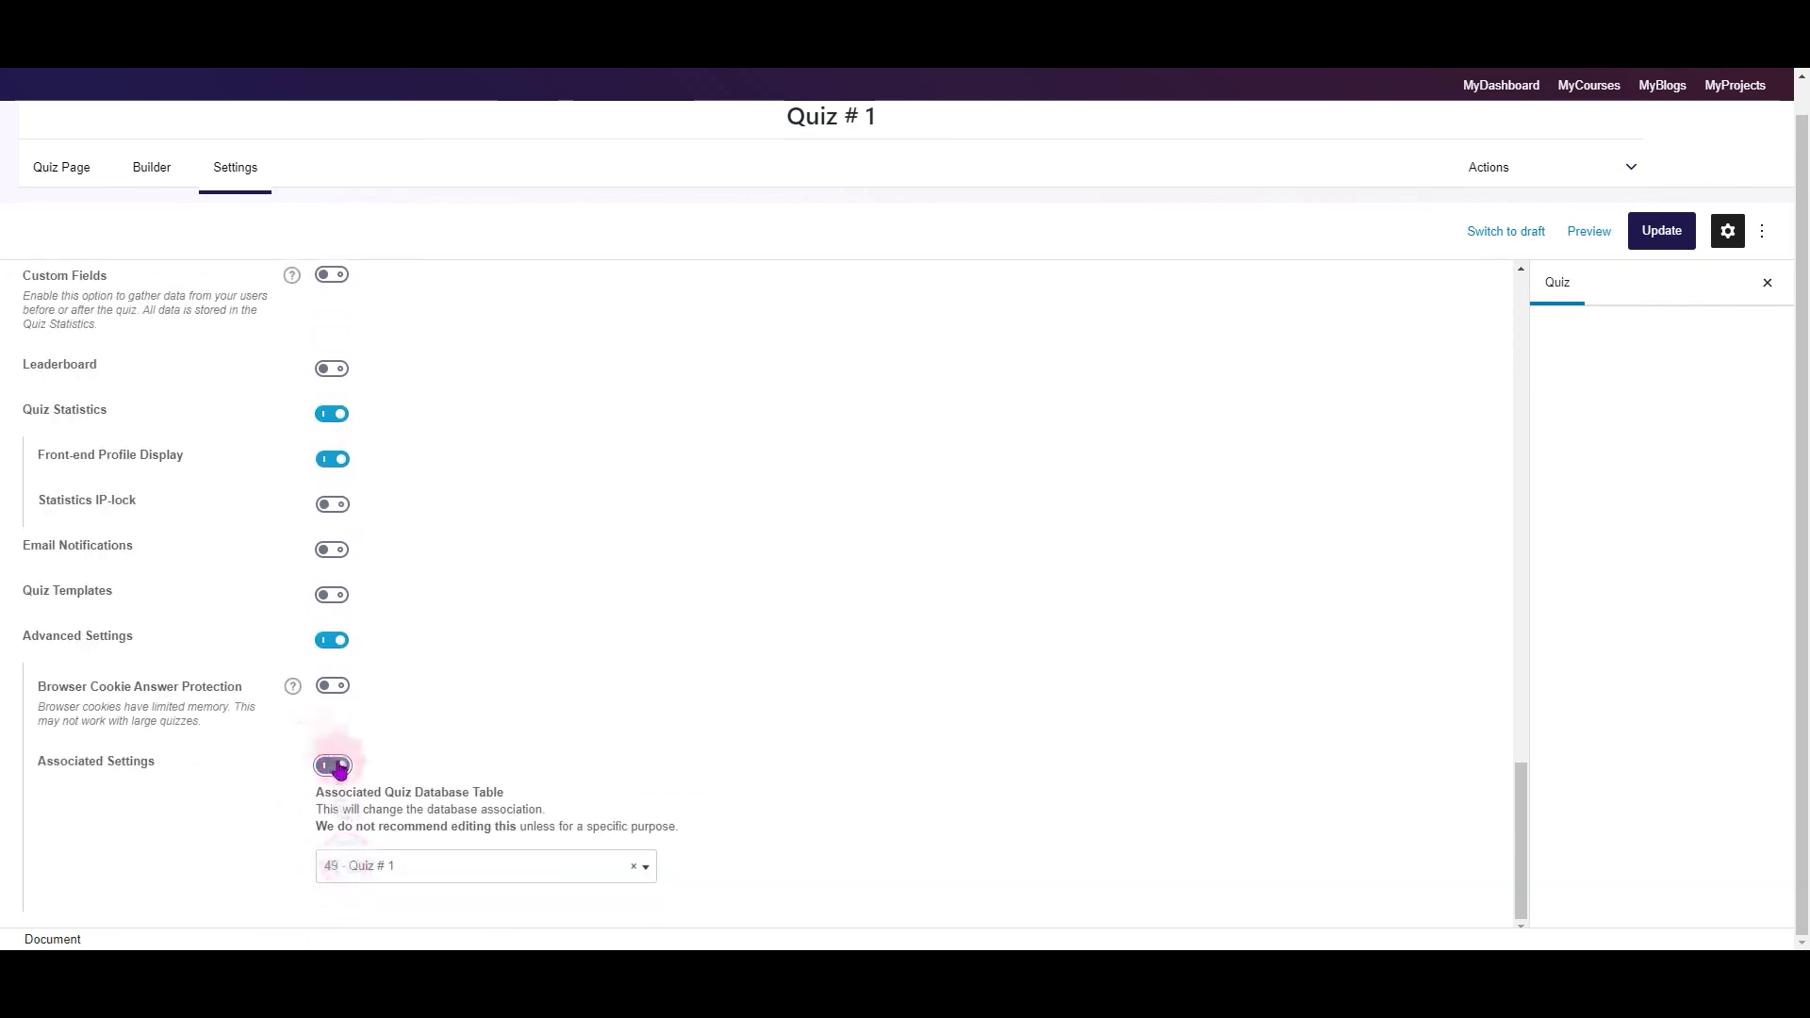